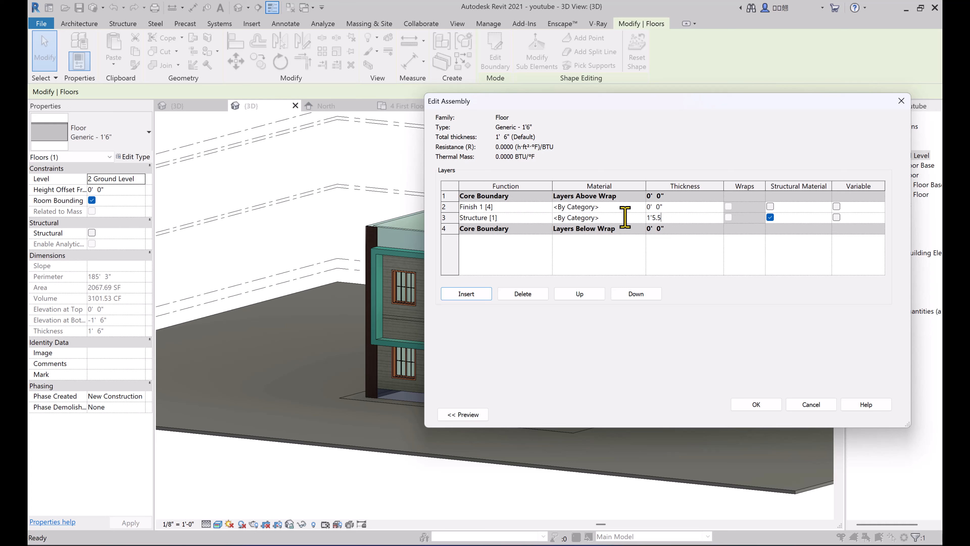
Step: Accept the Structure layer's new thickness and set the Finish 1 layer's thickness to 0.5 inch
key(Up)
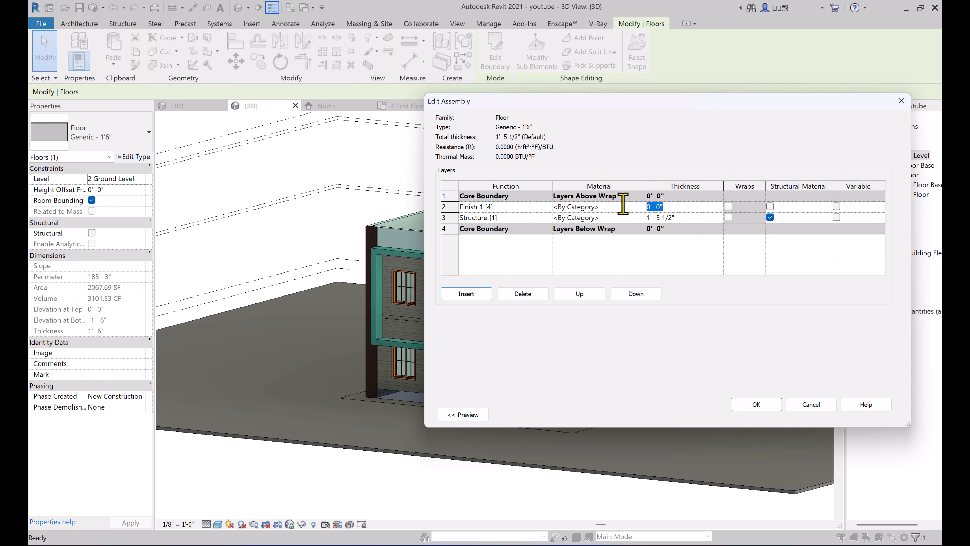
text(0.5)
key(Tab)
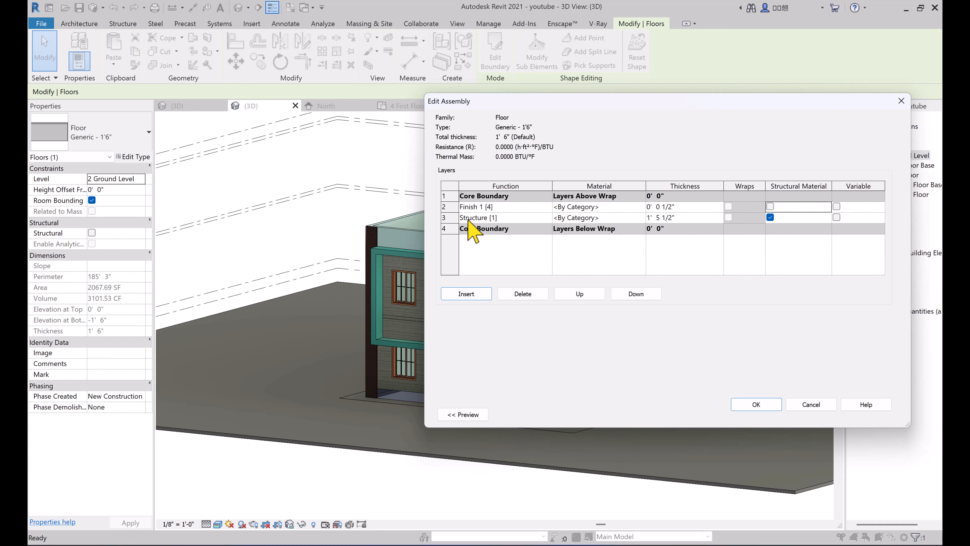
Step: Create a new material named 7.RCC for the Structure layer
click(639, 220)
click(642, 218)
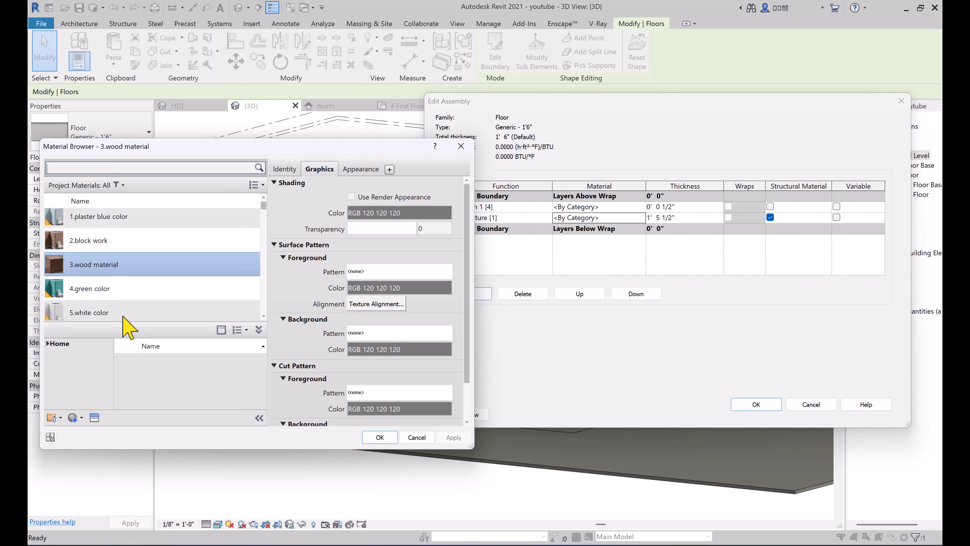
click(81, 418)
click(81, 432)
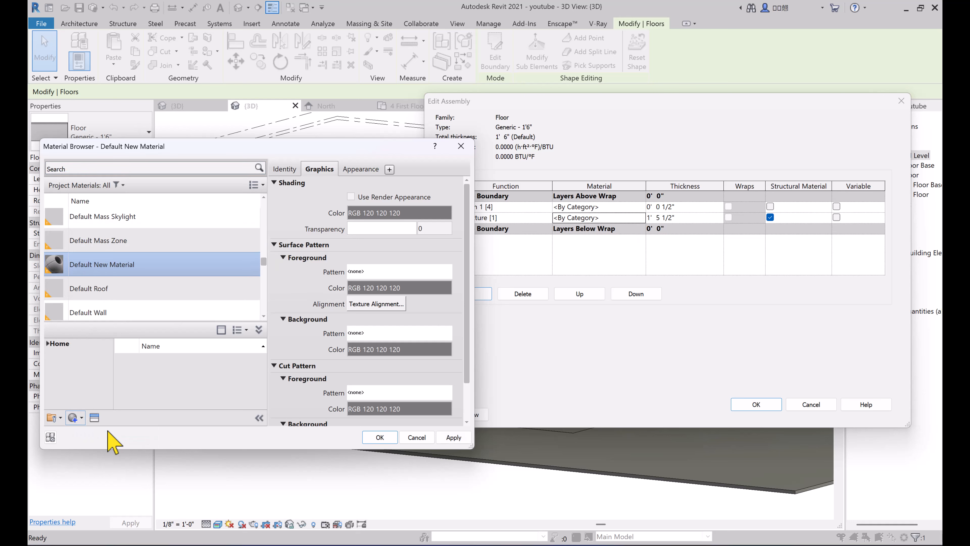
right_click(125, 268)
click(134, 296)
text(7.RCC)
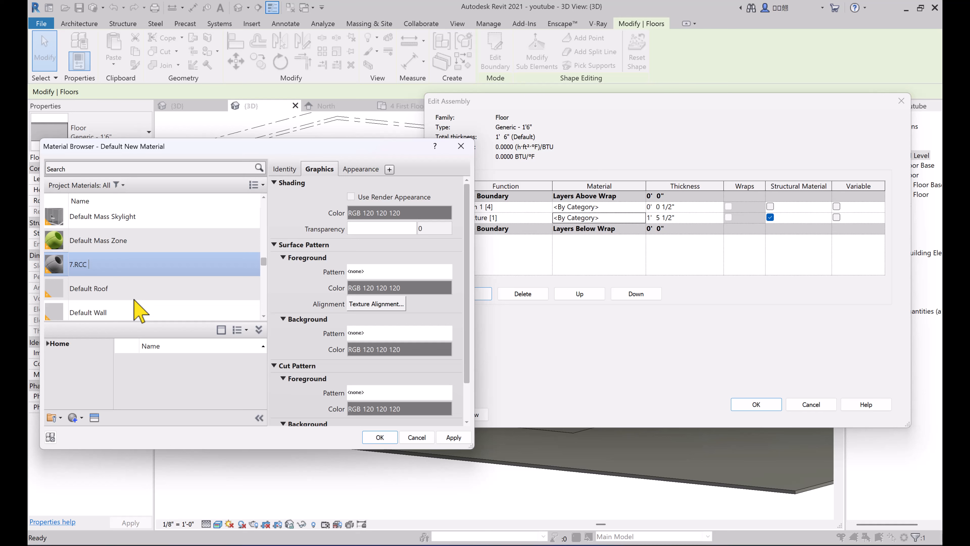
Step: Give 7.RCC the Flat - Gray 1 cast-in-place concrete appearance and assign the material to the Structure layer
click(94, 417)
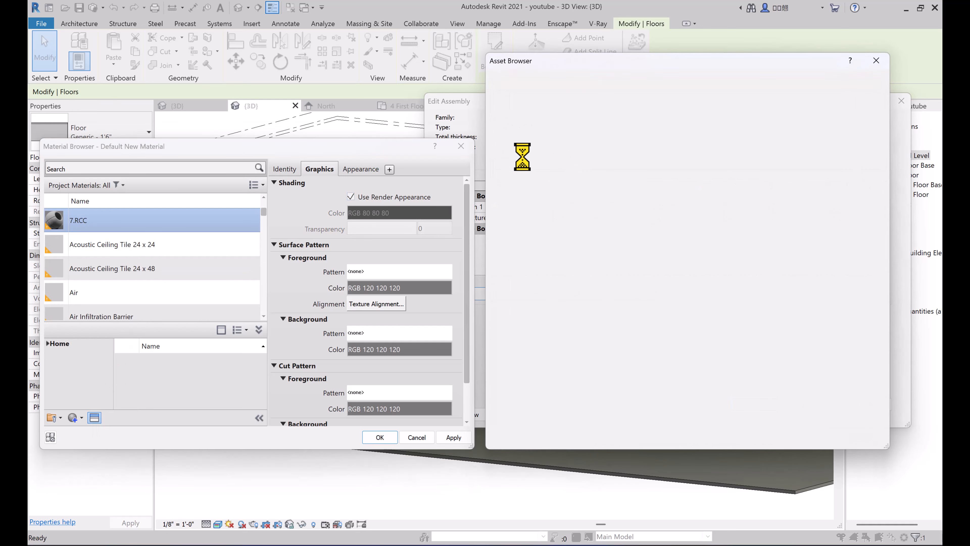
click(495, 167)
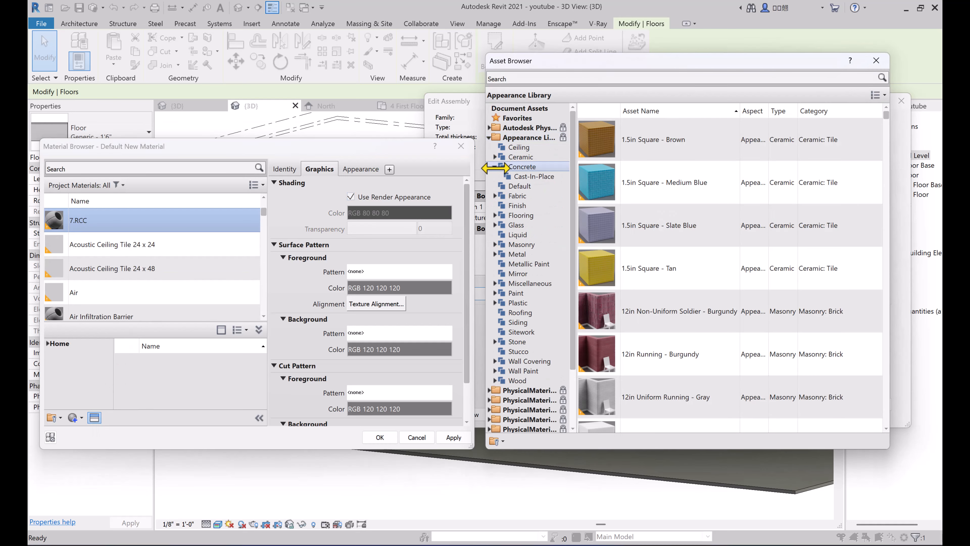
click(519, 176)
scroll(605, 214, down, 3)
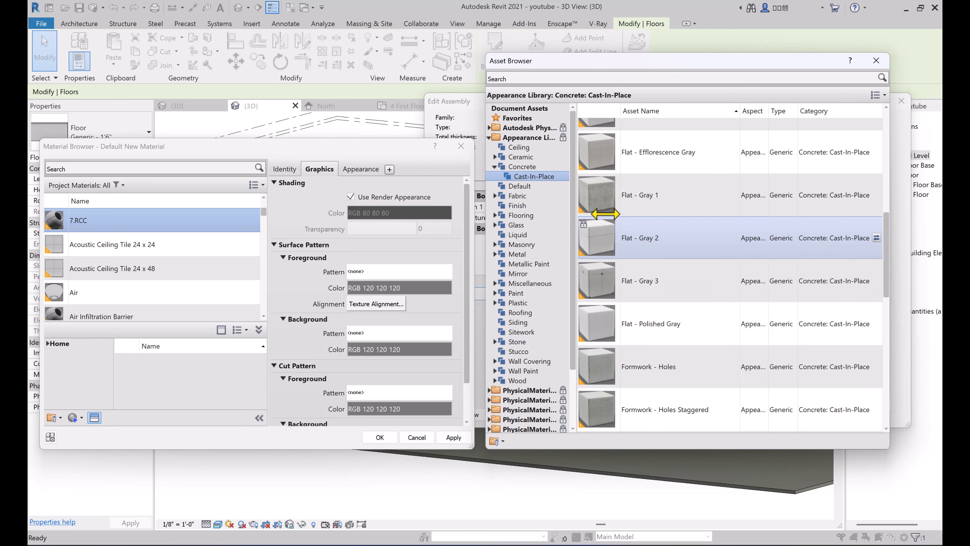
double_click(642, 240)
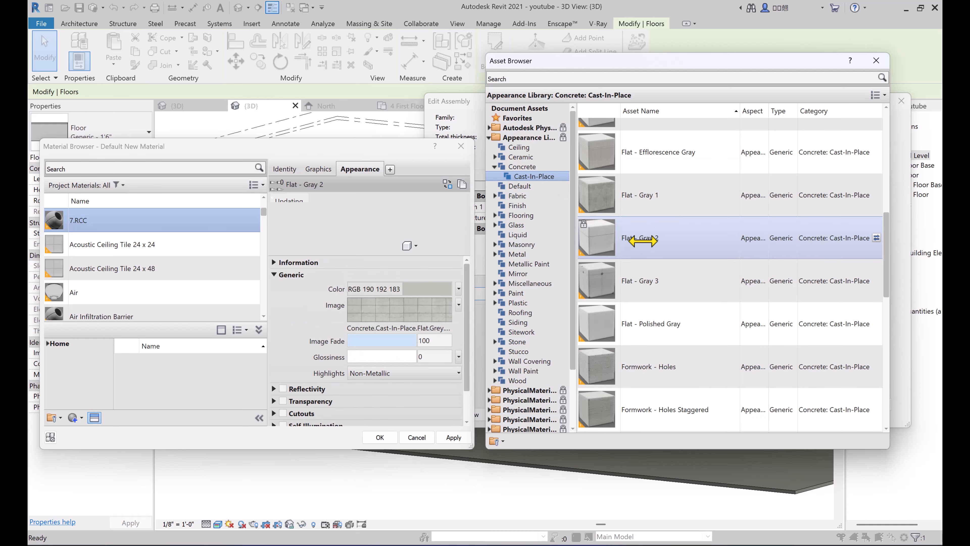
double_click(649, 195)
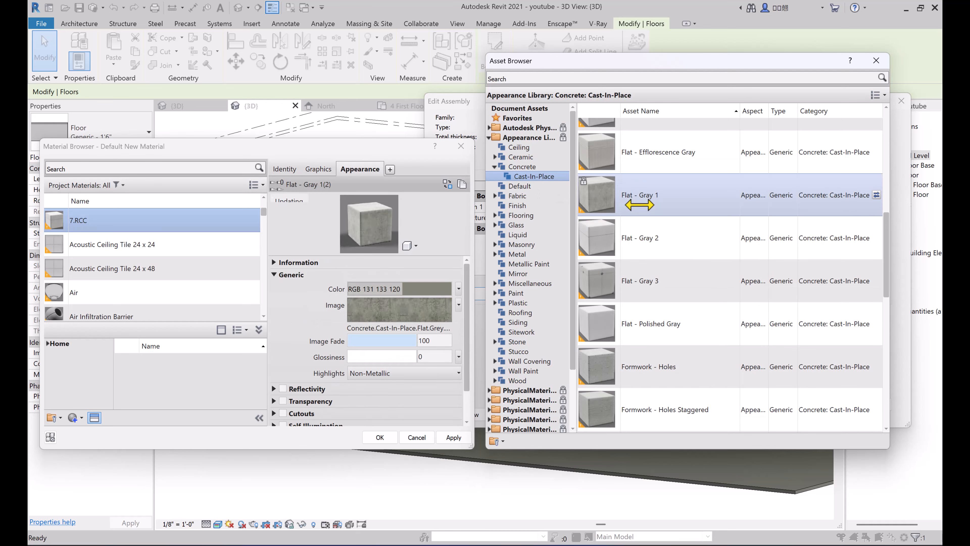
click(453, 437)
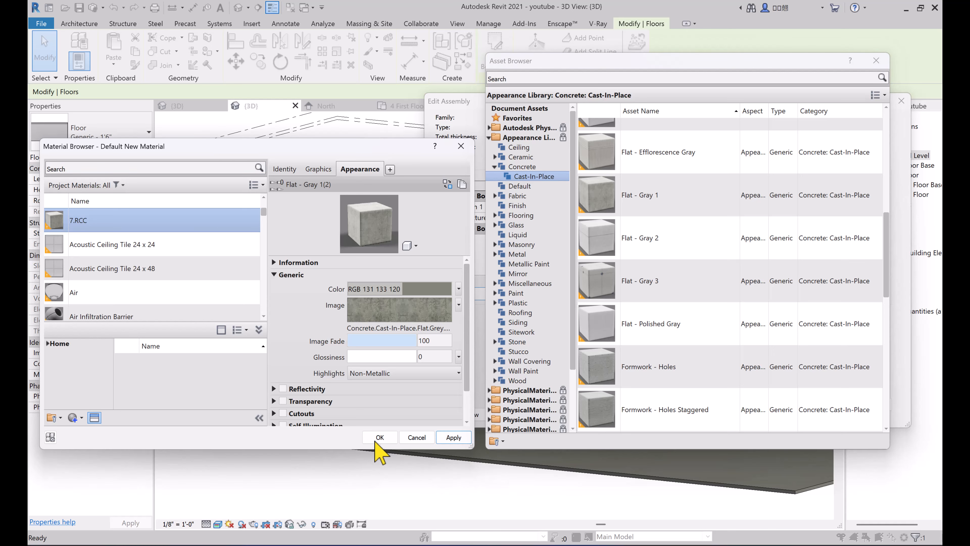
click(380, 436)
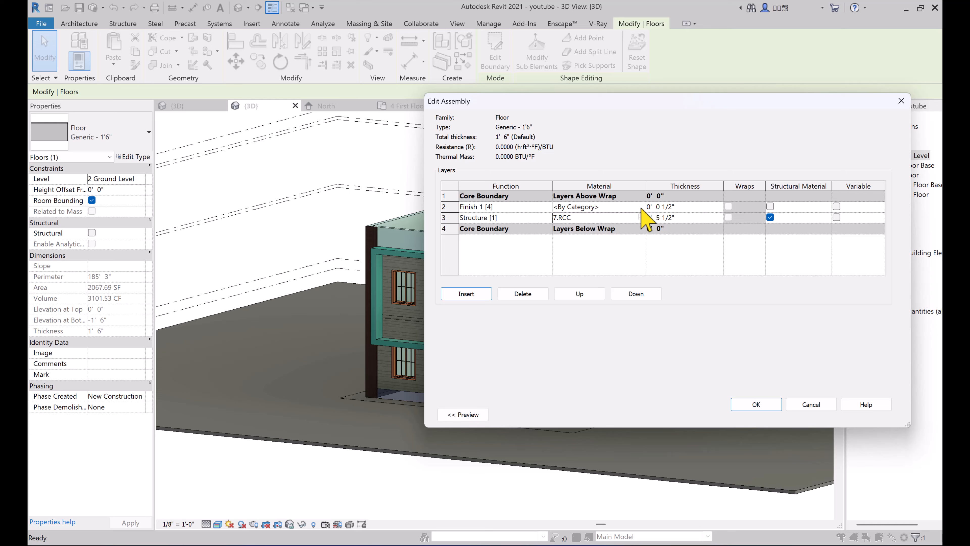
Step: Create a new material named 8. Floor tiles for the Finish 1 layer
click(640, 216)
click(79, 420)
click(94, 431)
text(8. Floor tiles)
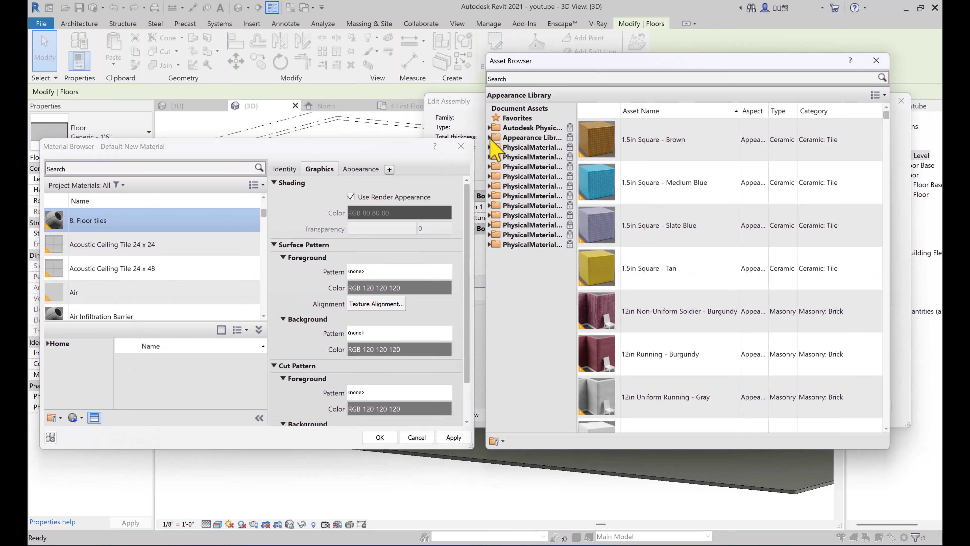
Step: Give 8. Floor tiles the Marble - White-Green stone flooring appearance and assign the material to the Finish 1 layer
click(489, 138)
click(495, 206)
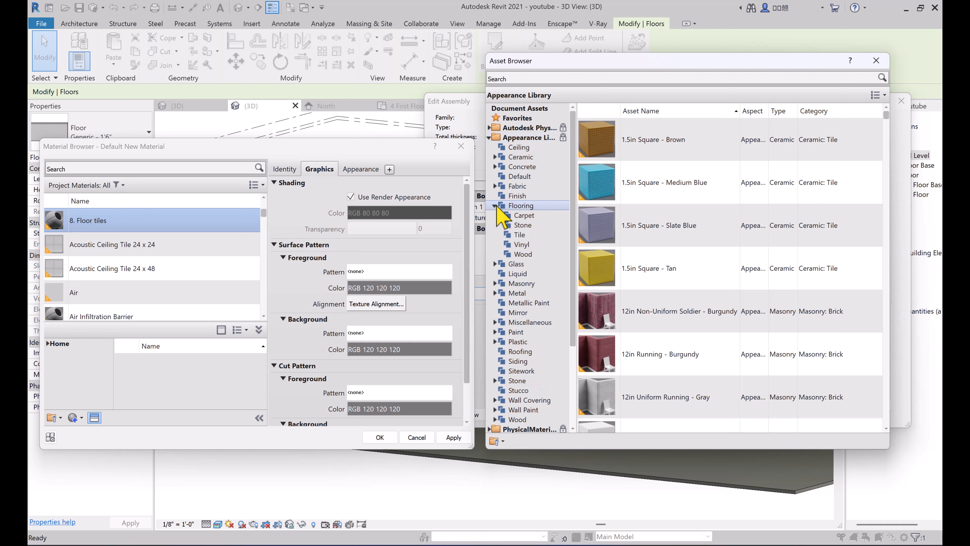
click(522, 225)
scroll(697, 245, down, 3)
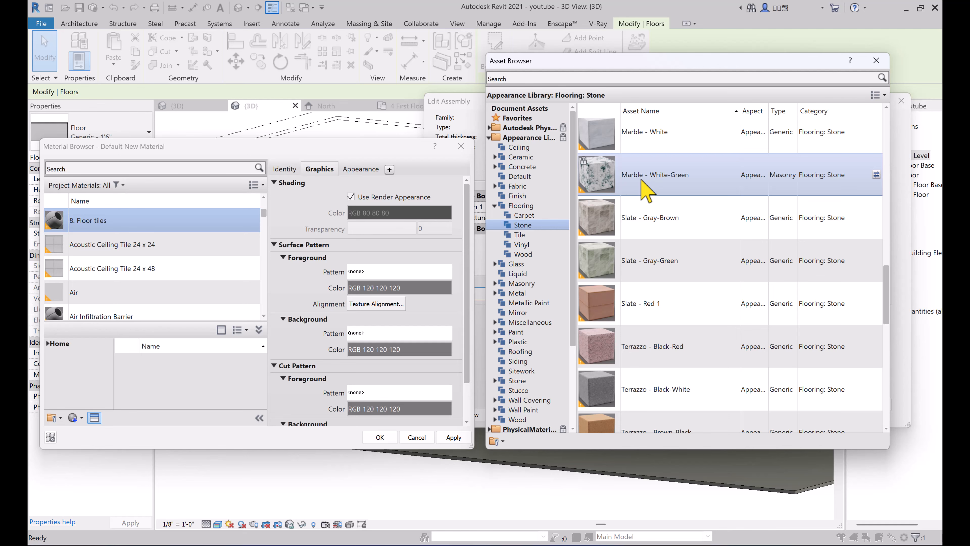
double_click(645, 191)
click(379, 437)
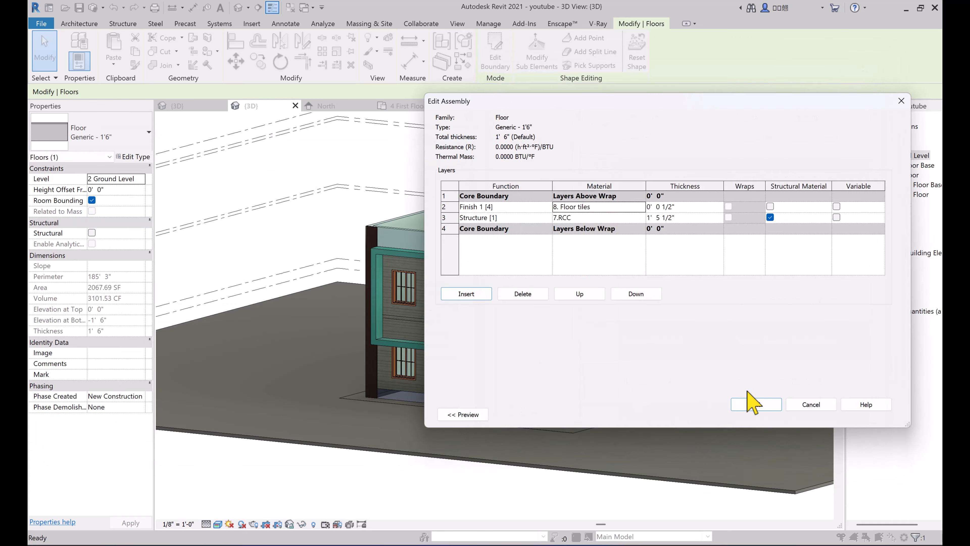
Step: Accept the edited layer assembly and apply the changes to the Generic - 1'6" floor type
click(755, 404)
click(878, 414)
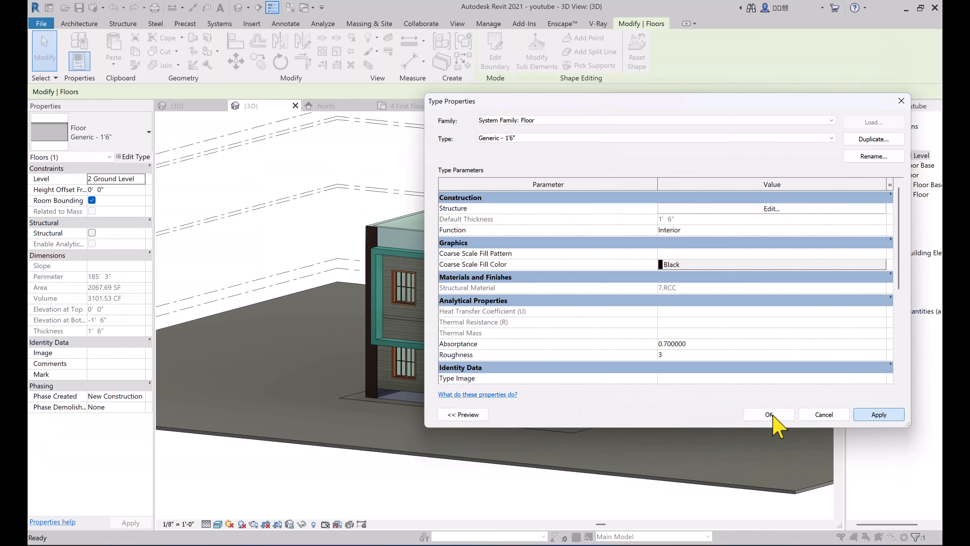
click(768, 414)
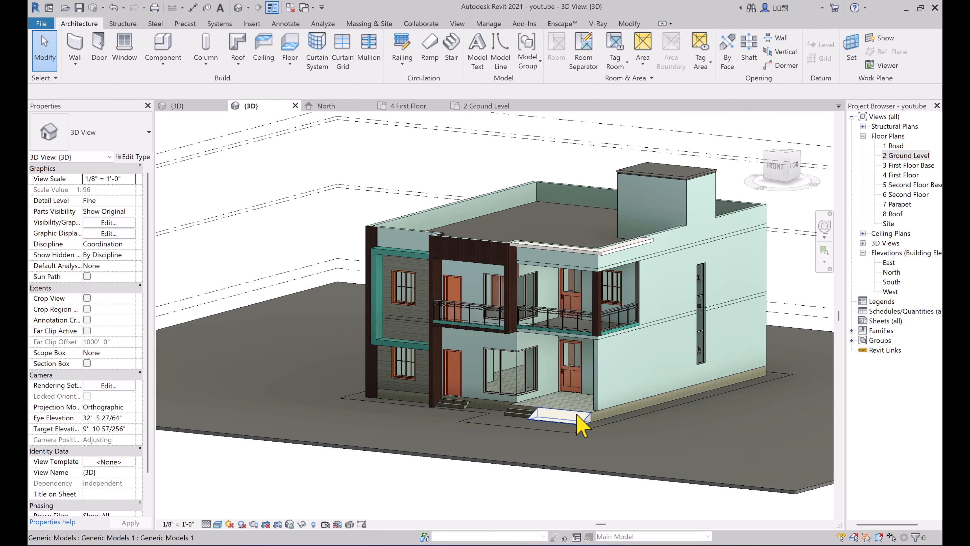
Step: Duplicate the first-floor slab's type under the name First Floor Tiles
scroll(515, 422, up, 5)
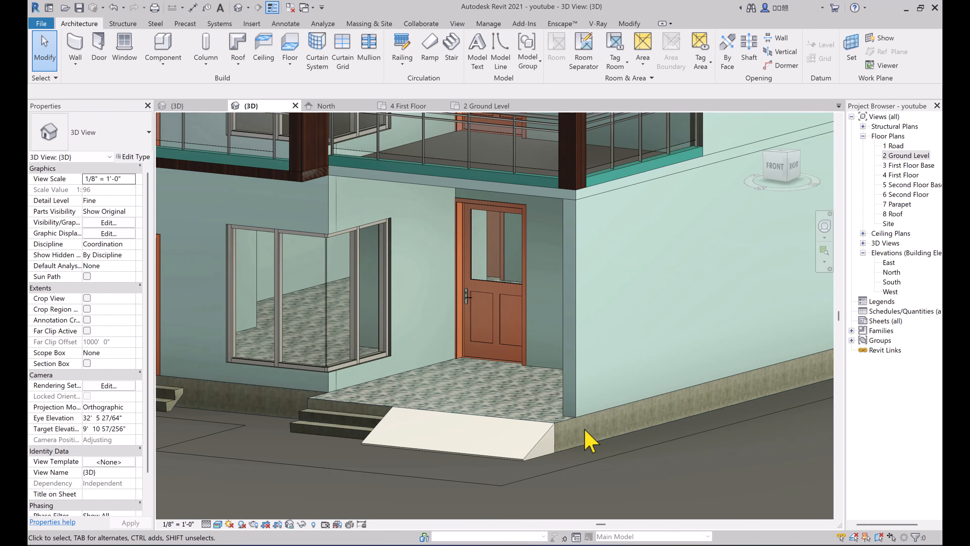
scroll(474, 342, down, 4)
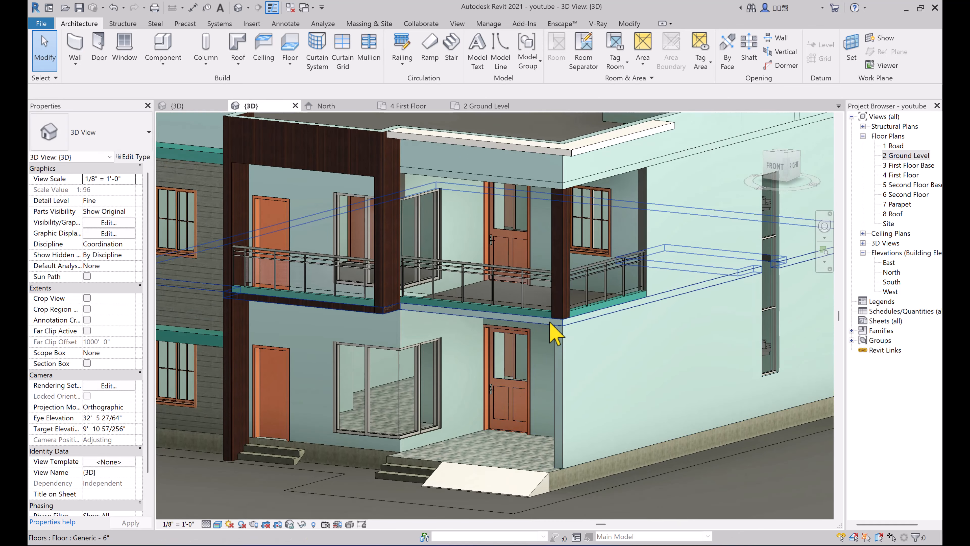
click(550, 323)
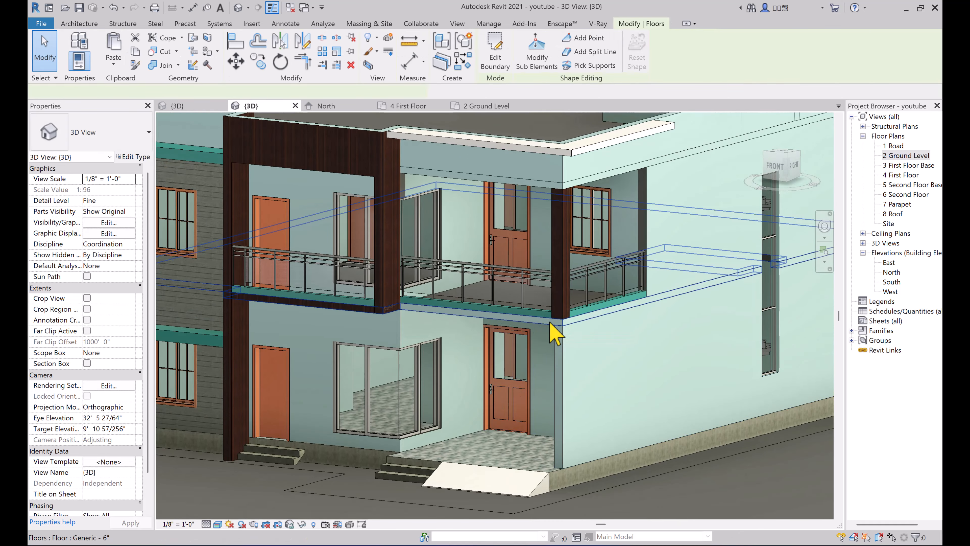
click(137, 157)
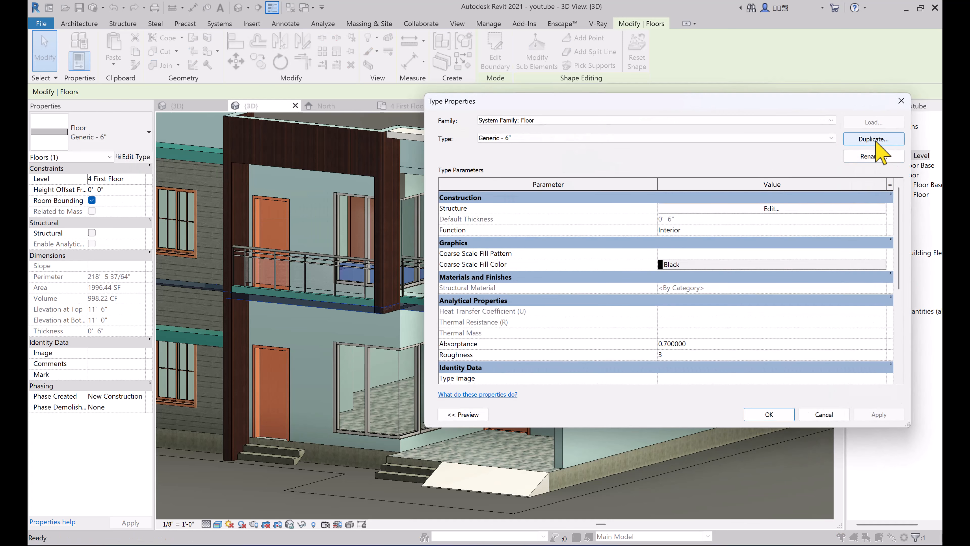
click(873, 139)
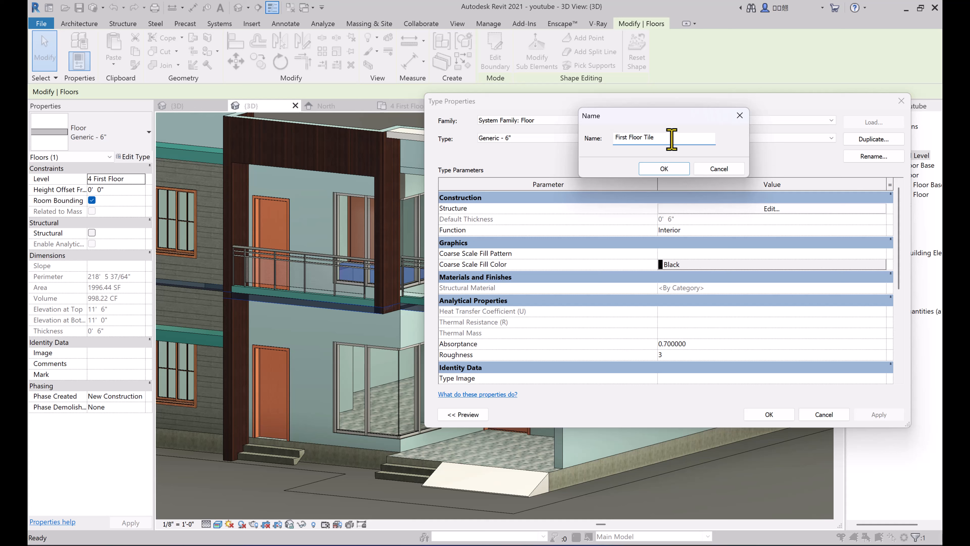
key(Return)
Step: Insert a layer above the Structure layer in the First Floor Tiles assembly and set its function to Finish 1 [4]
click(773, 209)
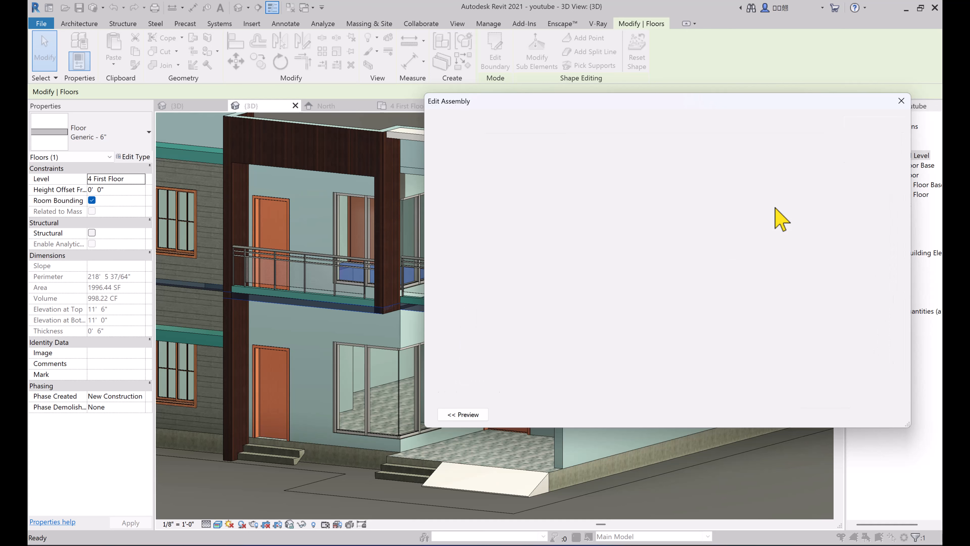
click(445, 207)
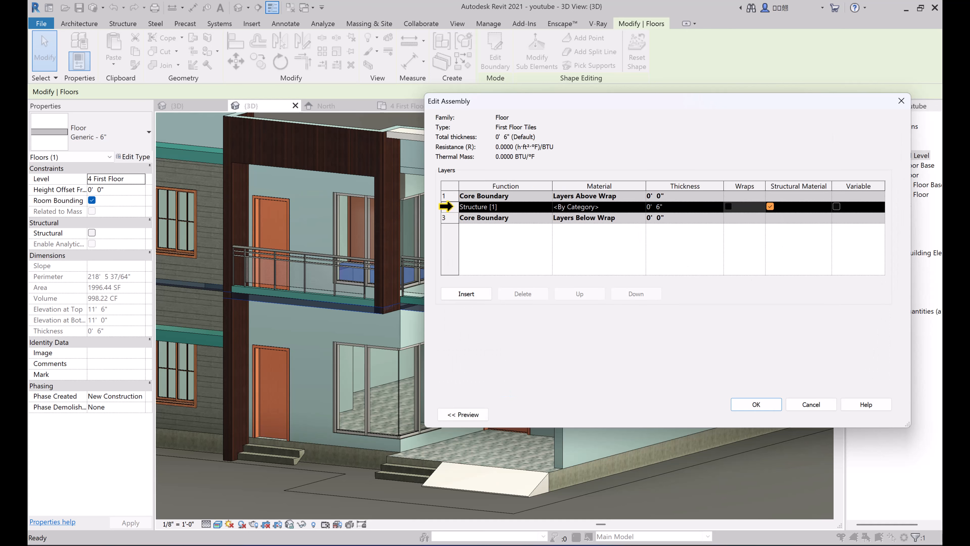
click(466, 293)
click(546, 208)
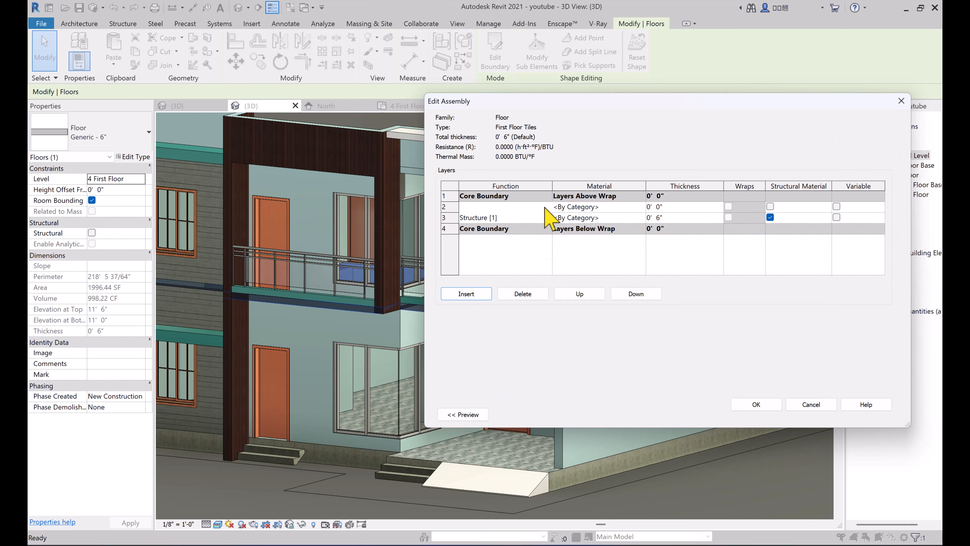
click(547, 207)
click(475, 245)
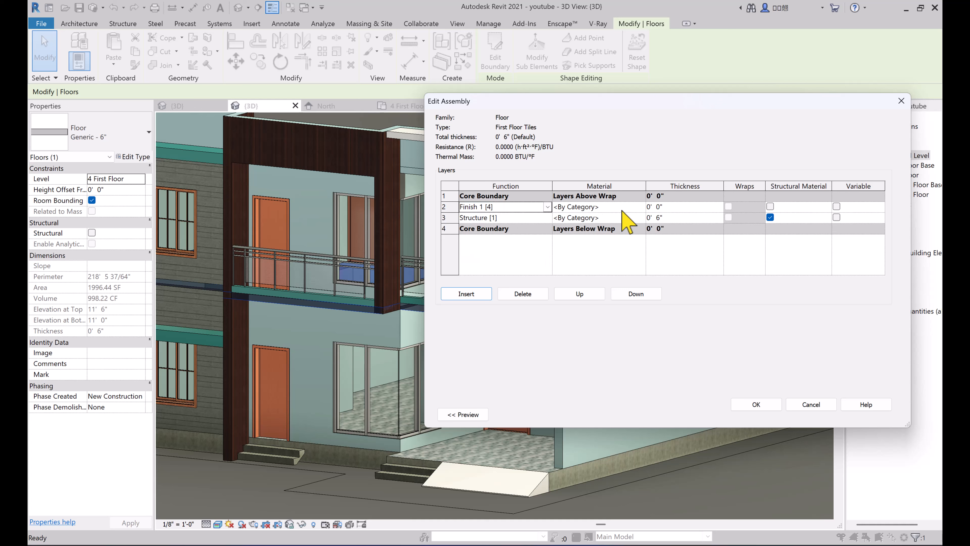
Step: Set the Structure layer's thickness to 5 1/2 inches and the Finish 1 layer's thickness to 0.5 inch
click(674, 217)
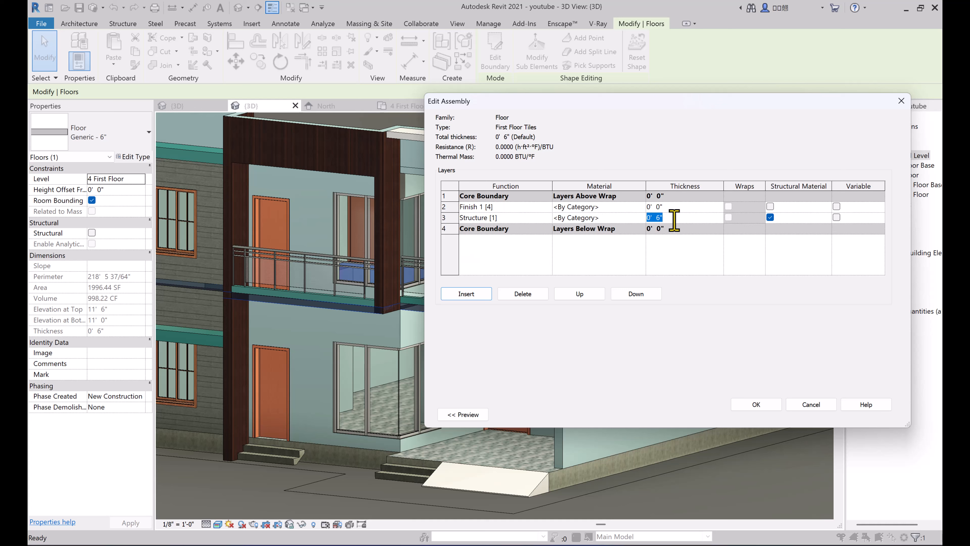
key(Tab)
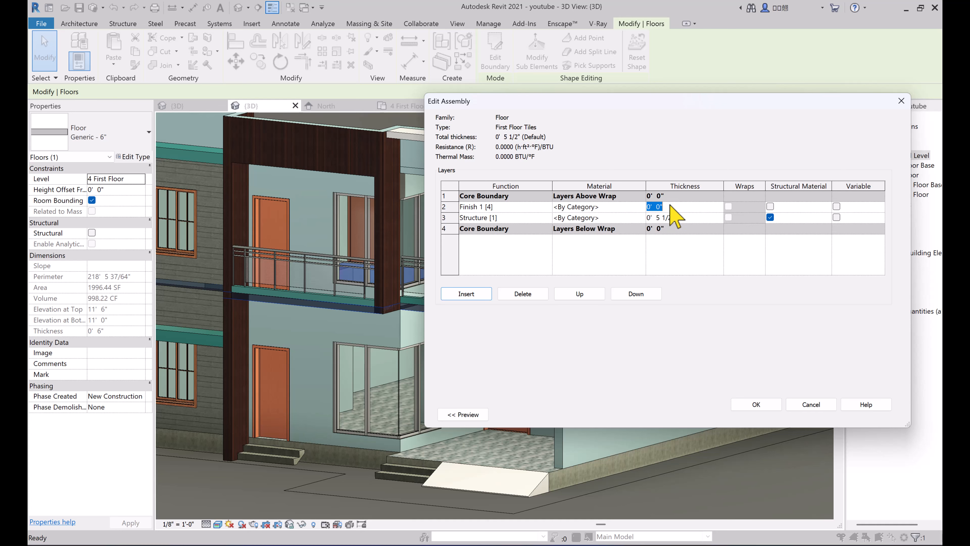
click(670, 205)
text(0.5)
key(Tab)
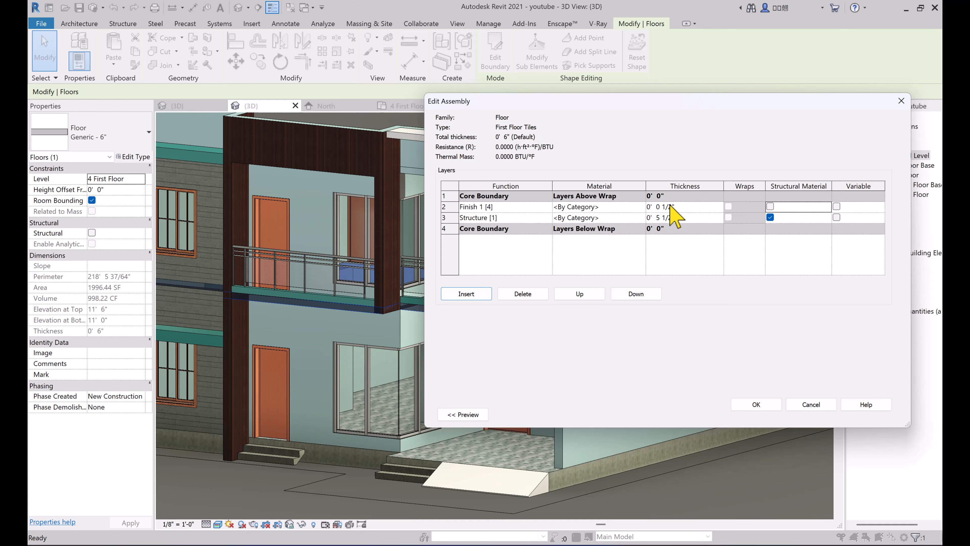
Step: Assign the existing 7.RCC material to the Structure layer of First Floor Tiles
click(638, 219)
click(640, 218)
click(127, 245)
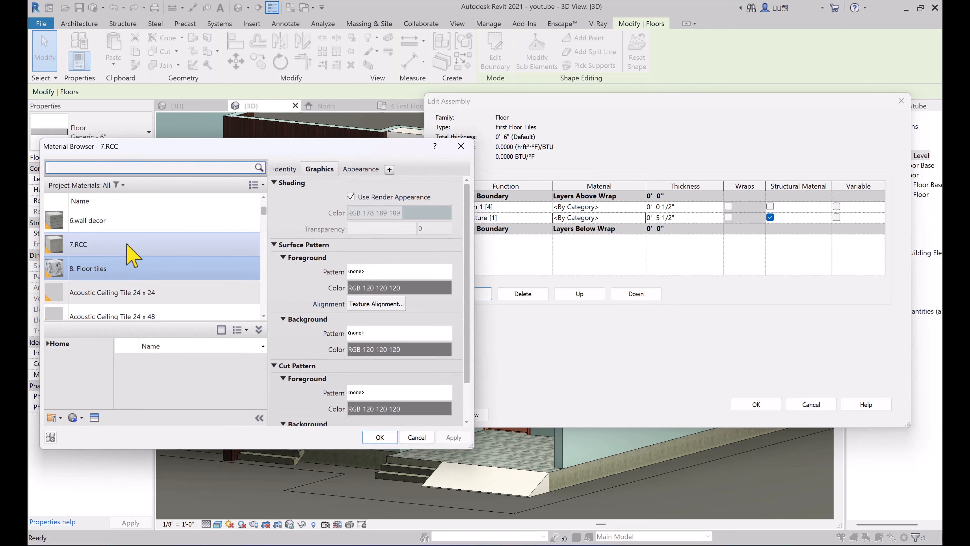
click(379, 437)
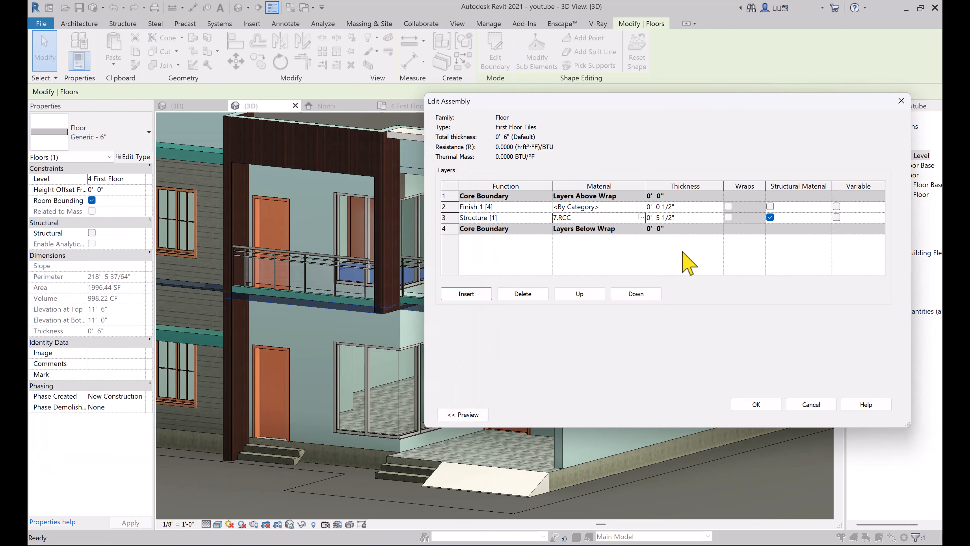
Step: Assign the existing 8. Floor tiles material to the Finish 1 layer and accept the First Floor Tiles assembly
click(640, 207)
click(641, 206)
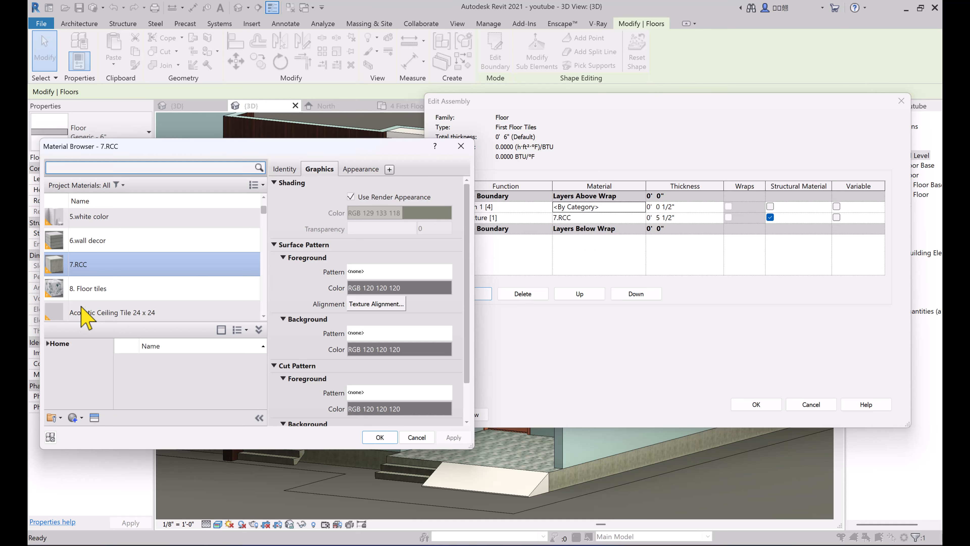
click(102, 292)
click(387, 439)
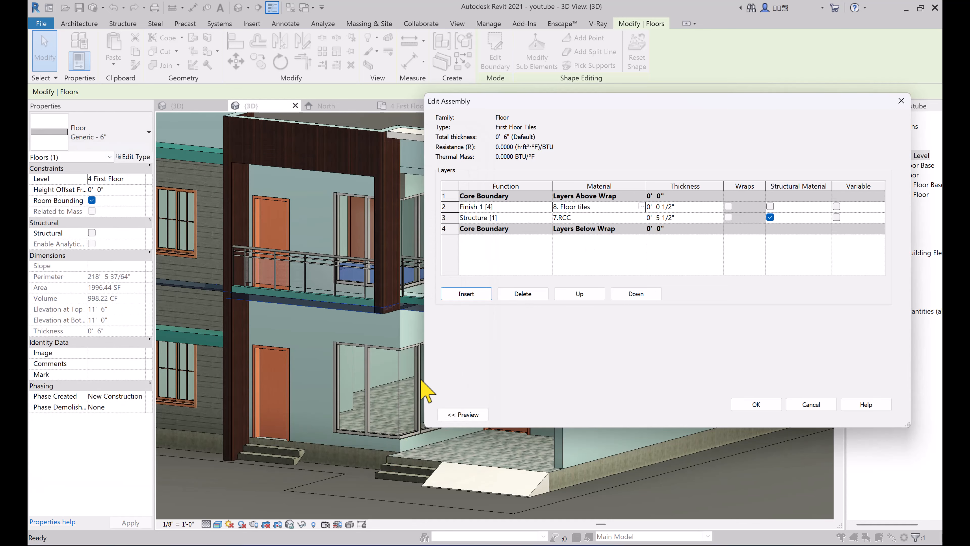
click(752, 401)
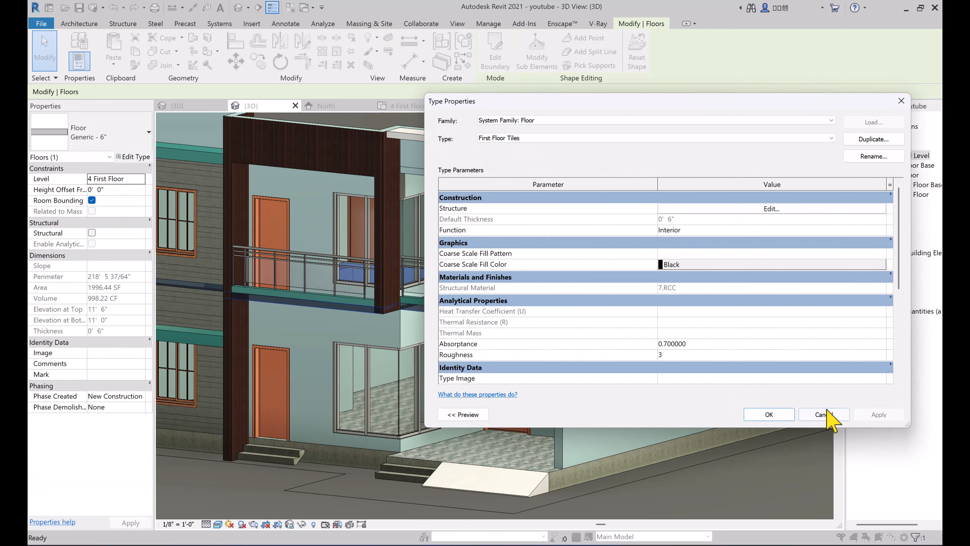
Step: Confirm the First Floor Tiles type for the first-floor slab and deselect the floor
click(766, 413)
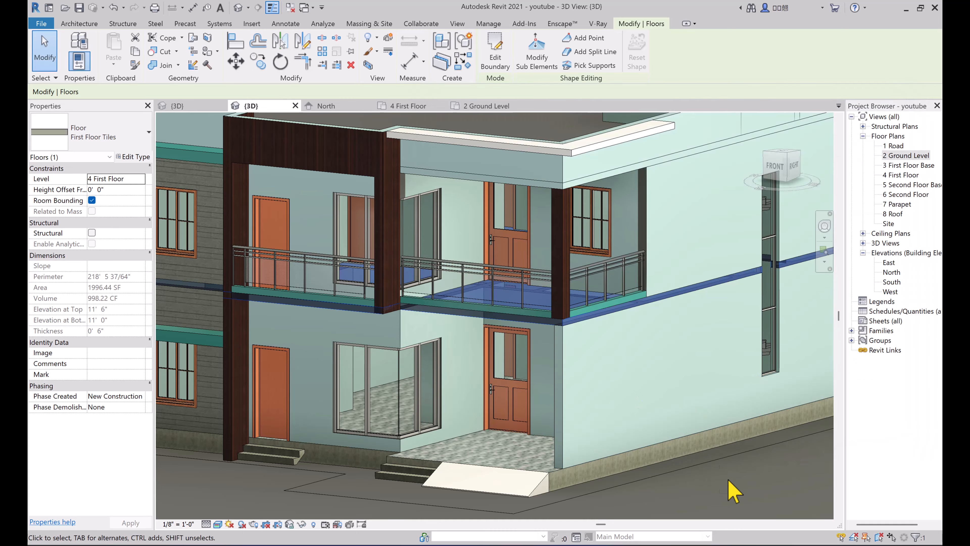
click(720, 493)
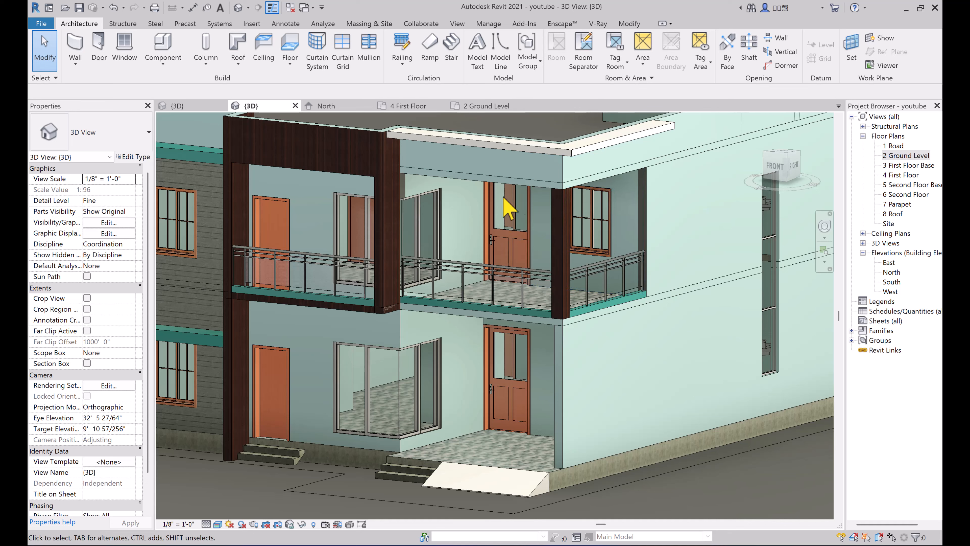
Step: Insert a layer above the Structure layer in the Generic - 6" roof's assembly and set its function to Finish 1 [4]
click(546, 189)
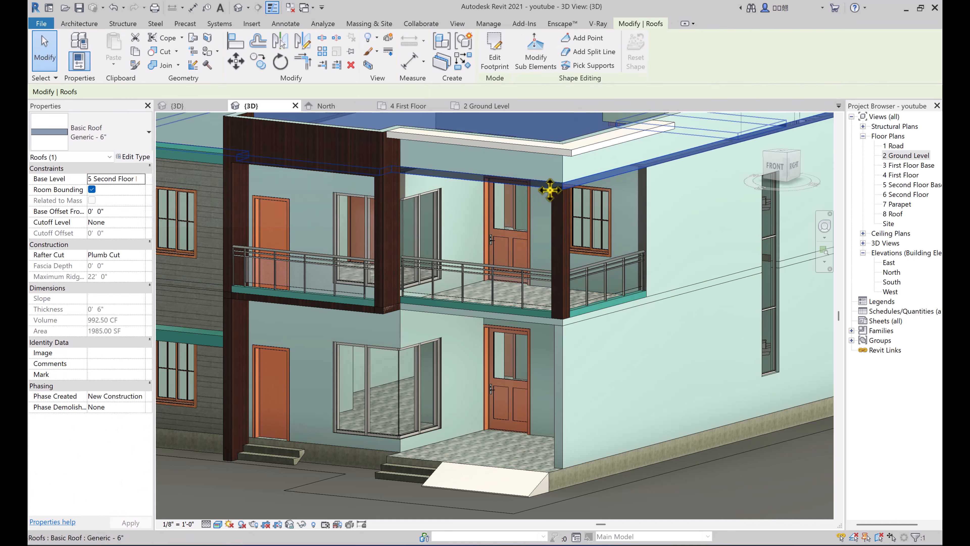
click(136, 156)
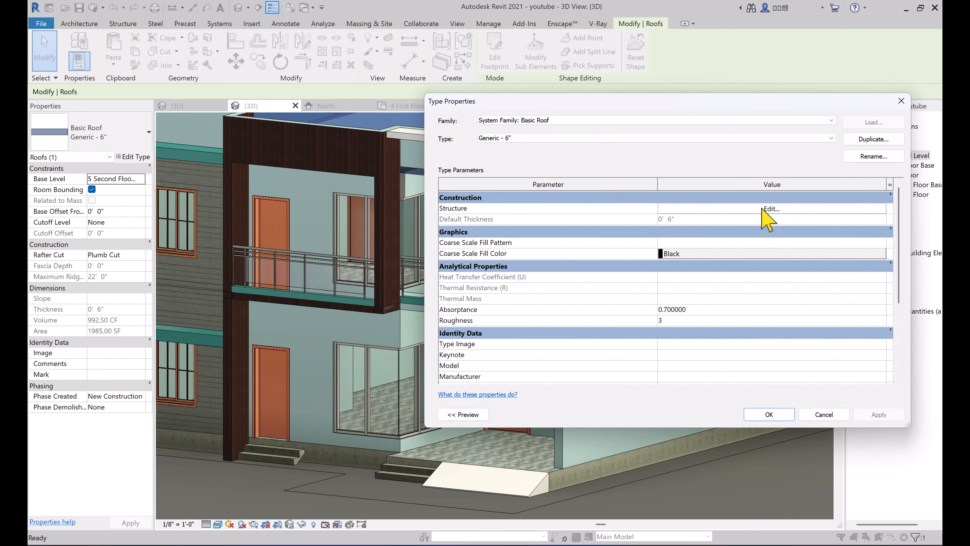
click(771, 208)
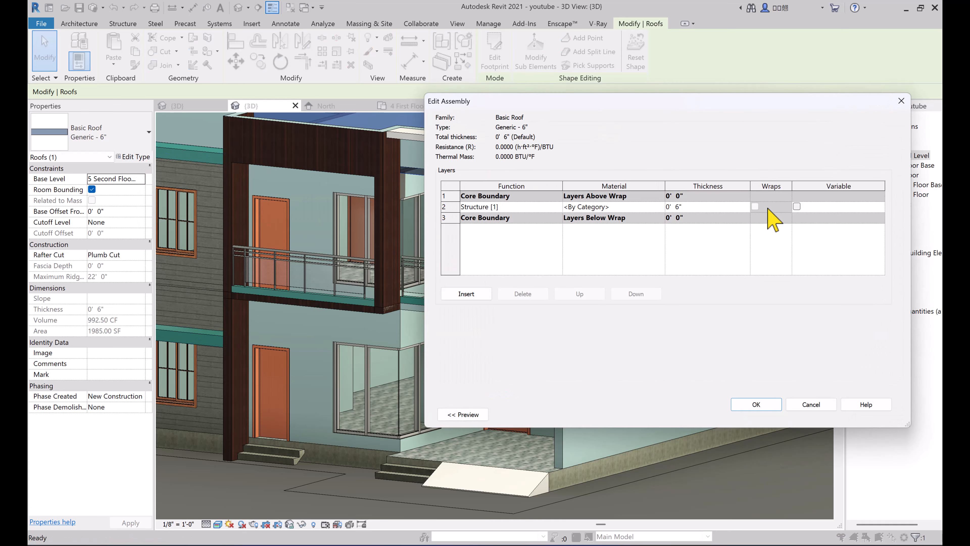
click(449, 207)
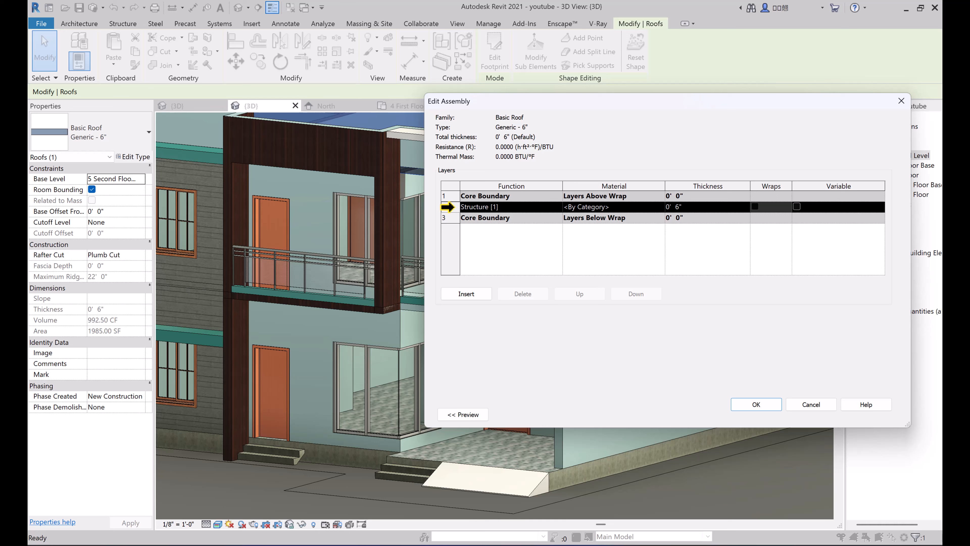
click(466, 294)
click(558, 207)
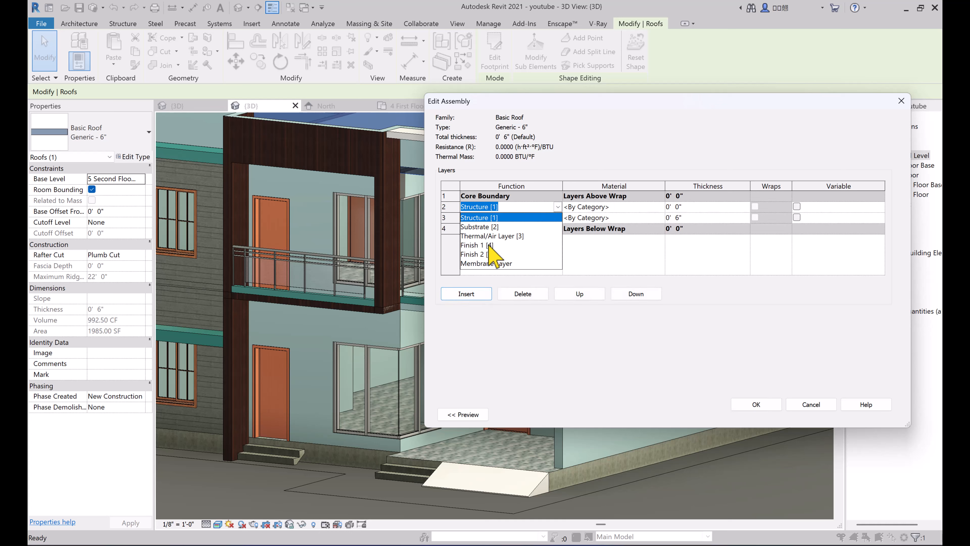
click(474, 246)
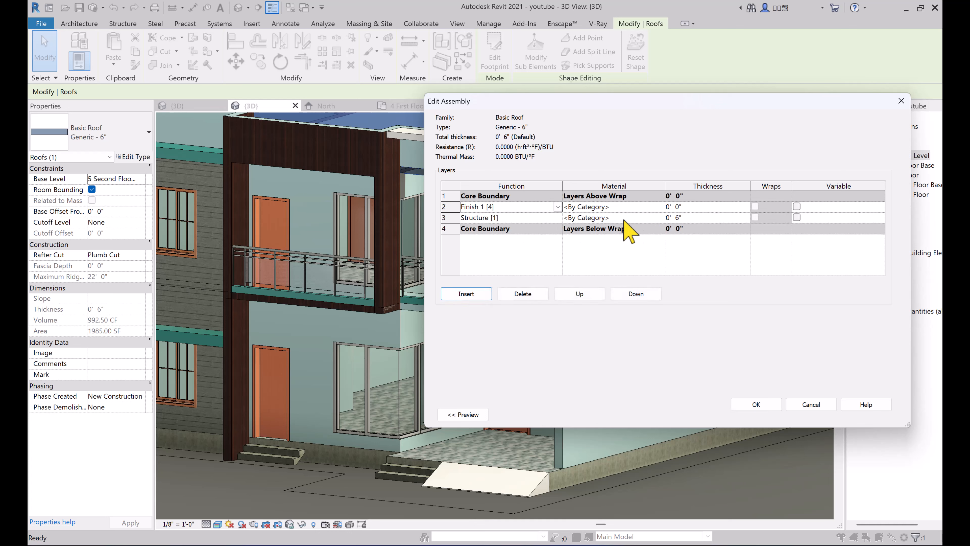
Step: Assign the existing 7.RCC material to the roof's Structure layer
click(660, 216)
click(660, 217)
click(112, 244)
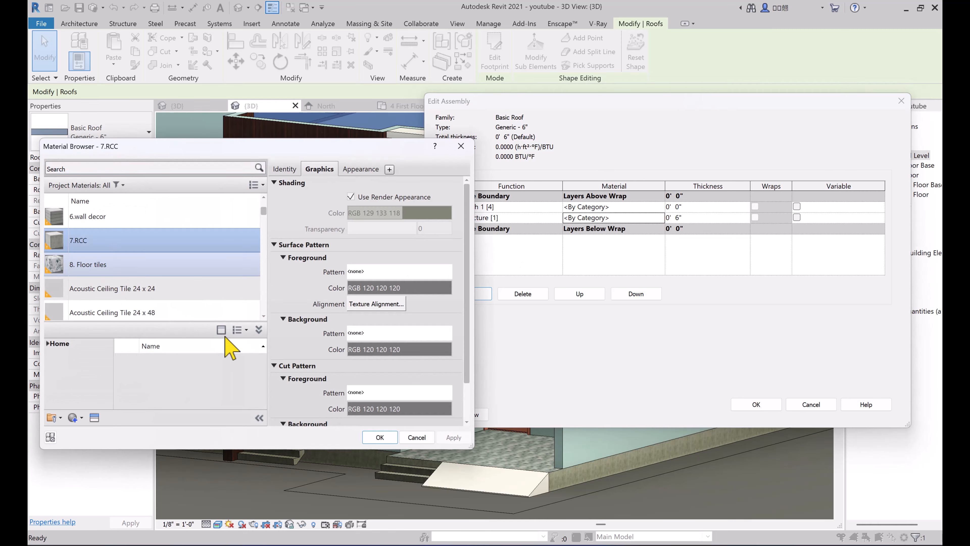
click(380, 437)
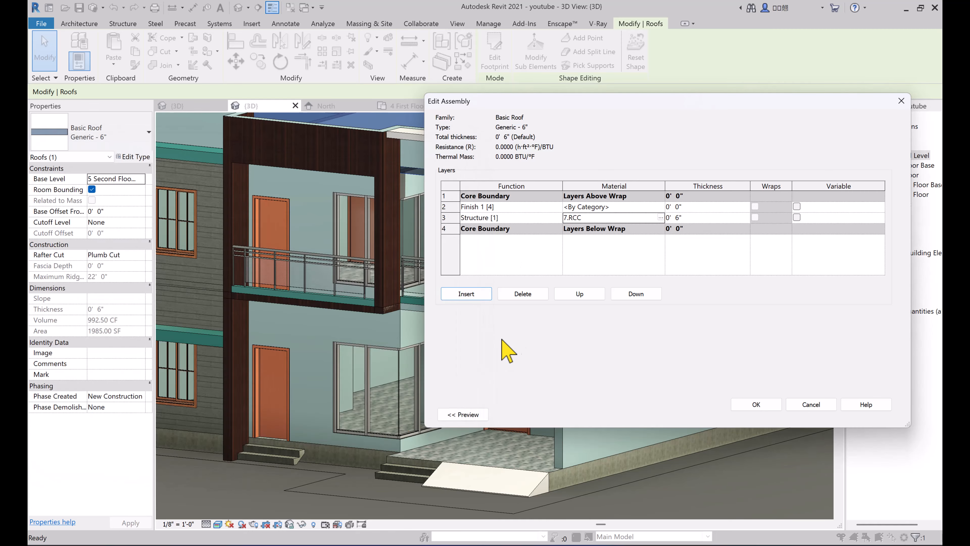
Step: Create a new material named 9.Roof tile for the roof's Finish 1 layer
click(659, 206)
click(659, 207)
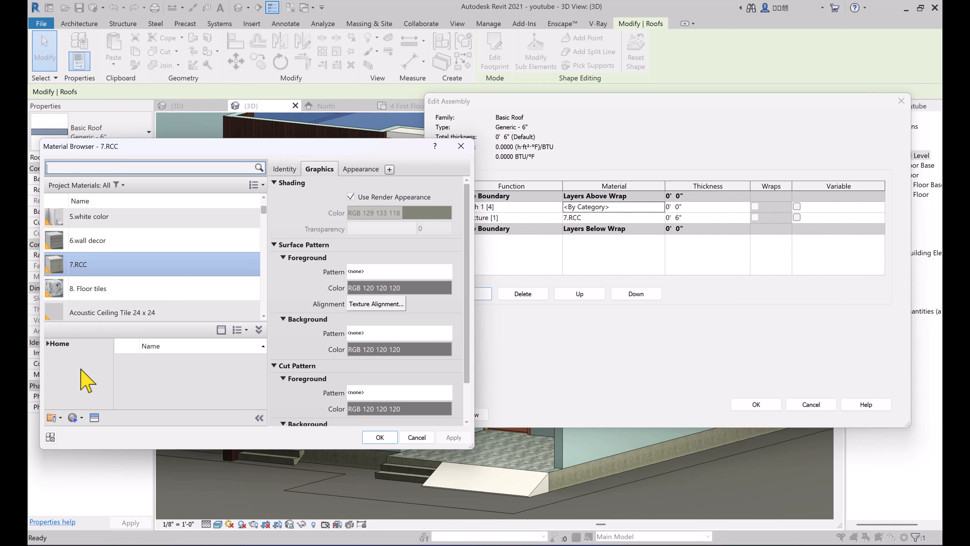
click(72, 417)
text(9.Roof)
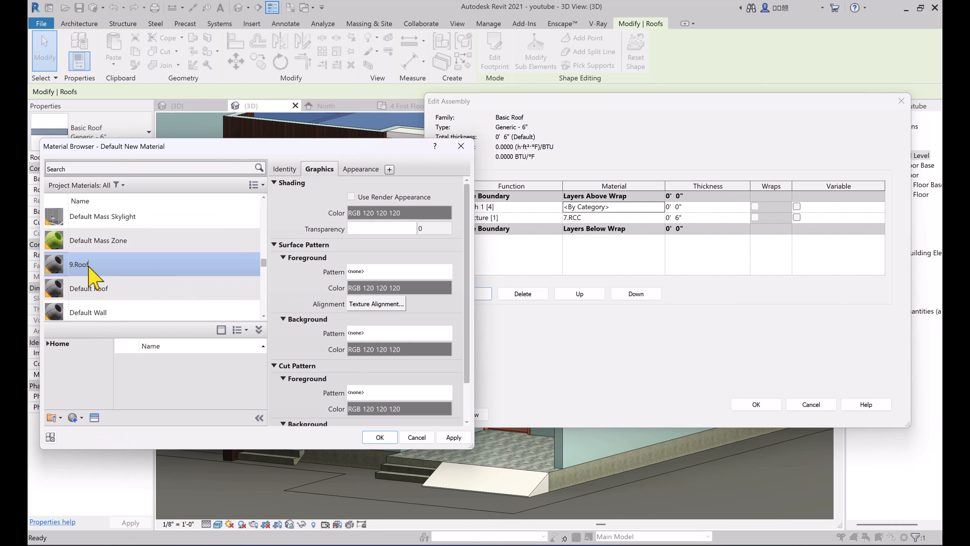
text( tile)
Step: Give 9.Roof tile the Terra Cotta flooring tile appearance with glossiness 0 and reflectivity off, and assign it to the Finish 1 layer
click(94, 418)
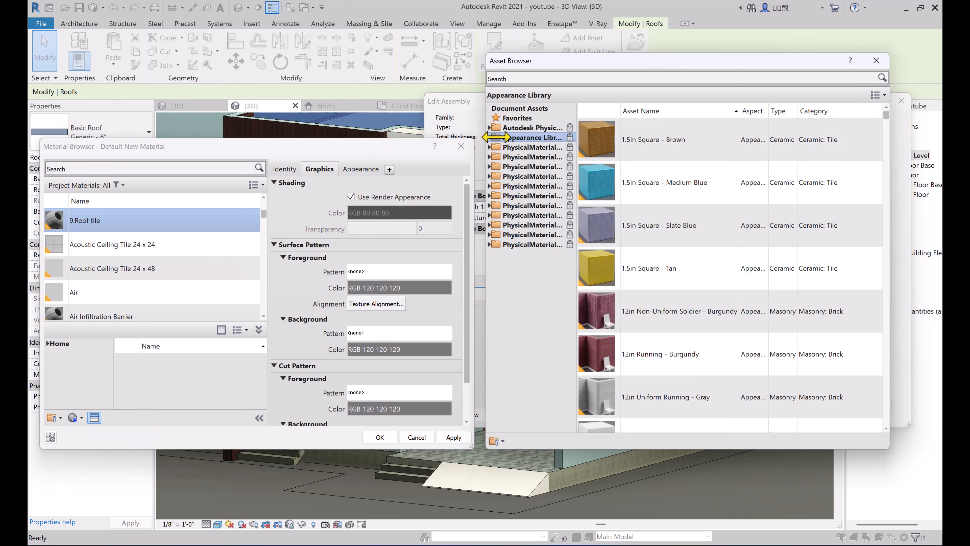
click(489, 137)
double_click(505, 205)
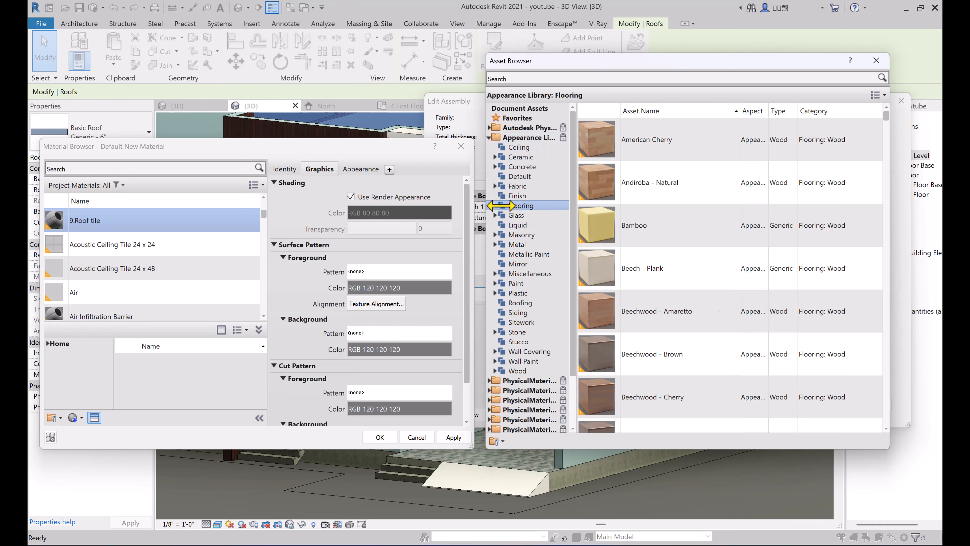
click(512, 234)
scroll(630, 409, down, 3)
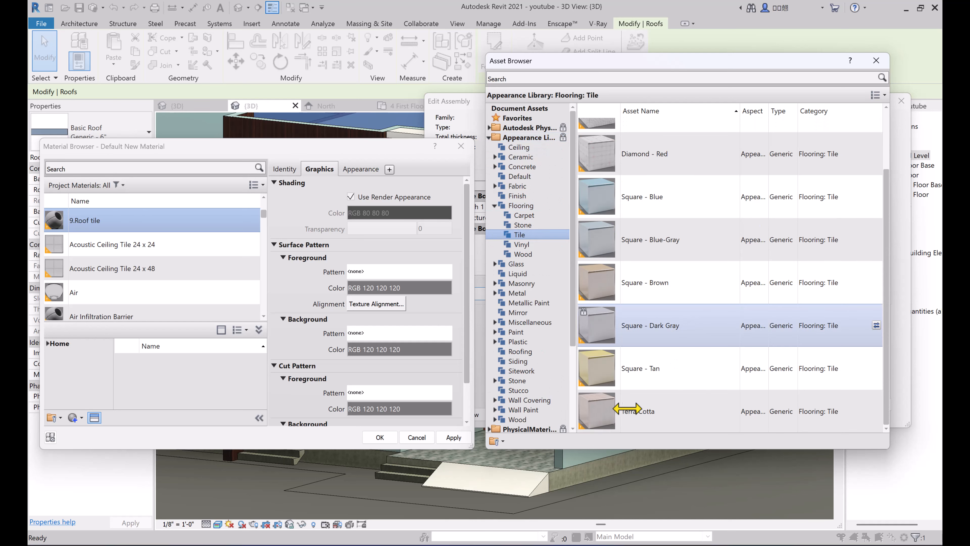
drag(595, 409, 294, 321)
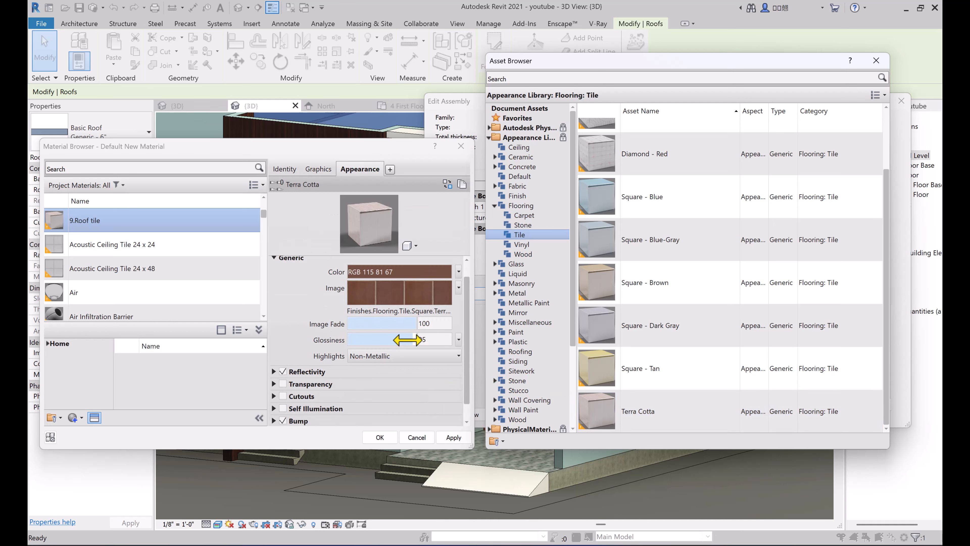
drag(412, 340, 349, 340)
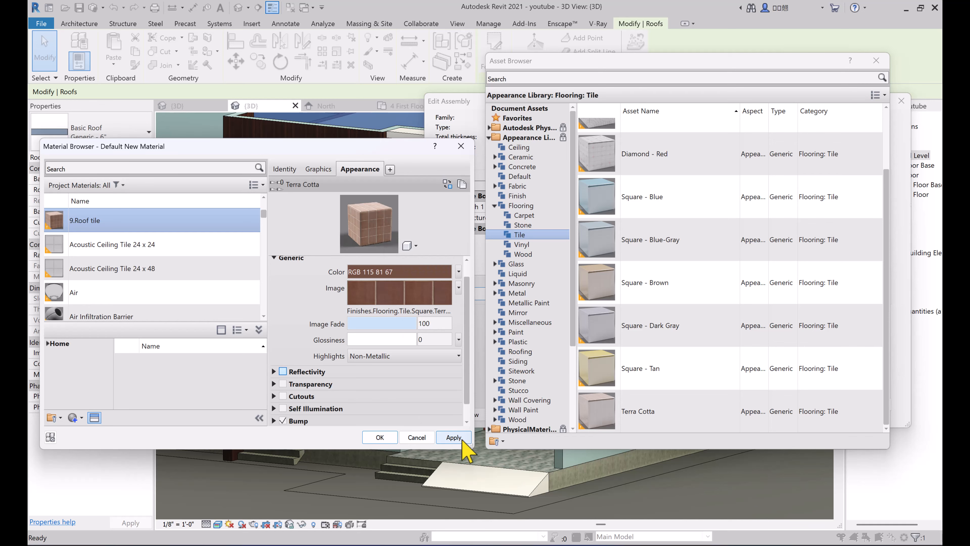
click(384, 438)
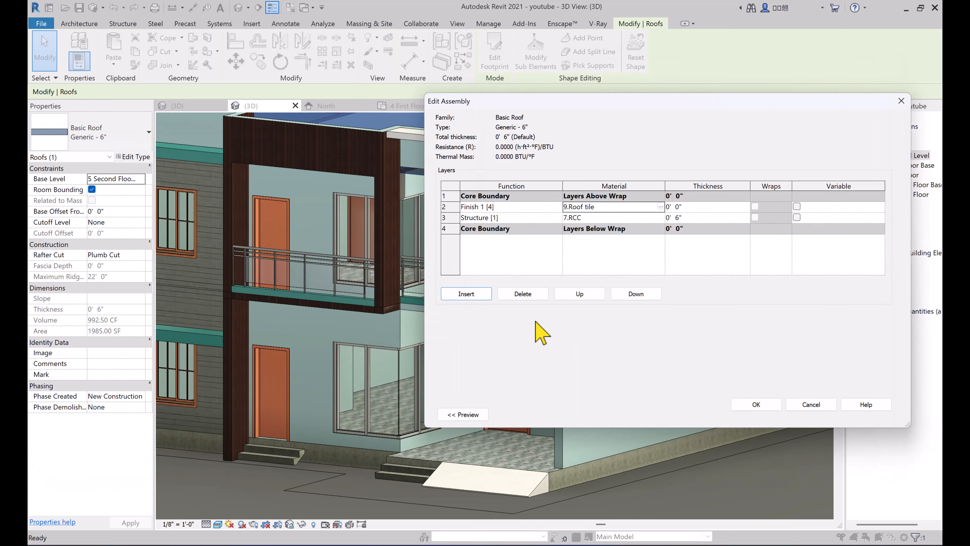
Step: Set the roof's Finish 1 thickness to 1/2 inch and its Structure thickness to 5 1/2 inches, and accept the roof type
click(756, 404)
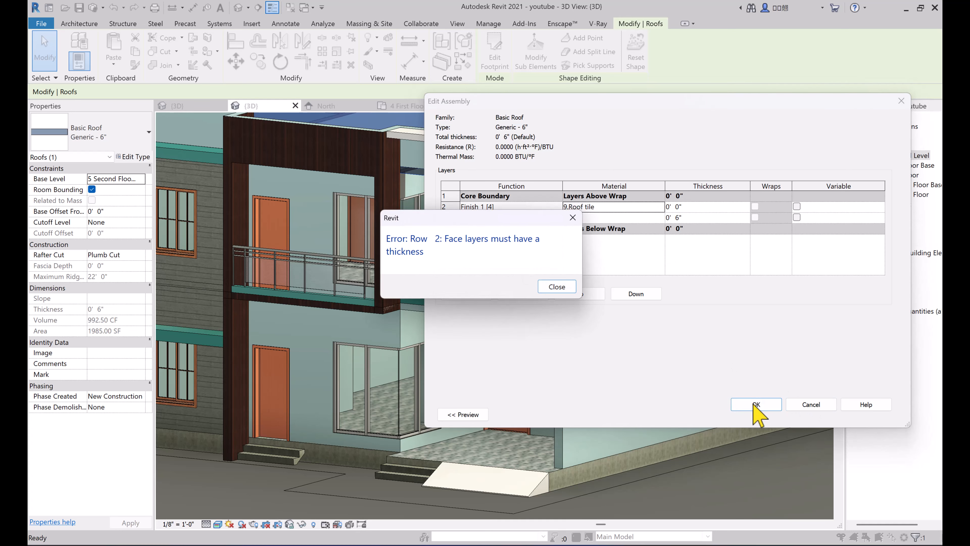
click(567, 287)
click(692, 208)
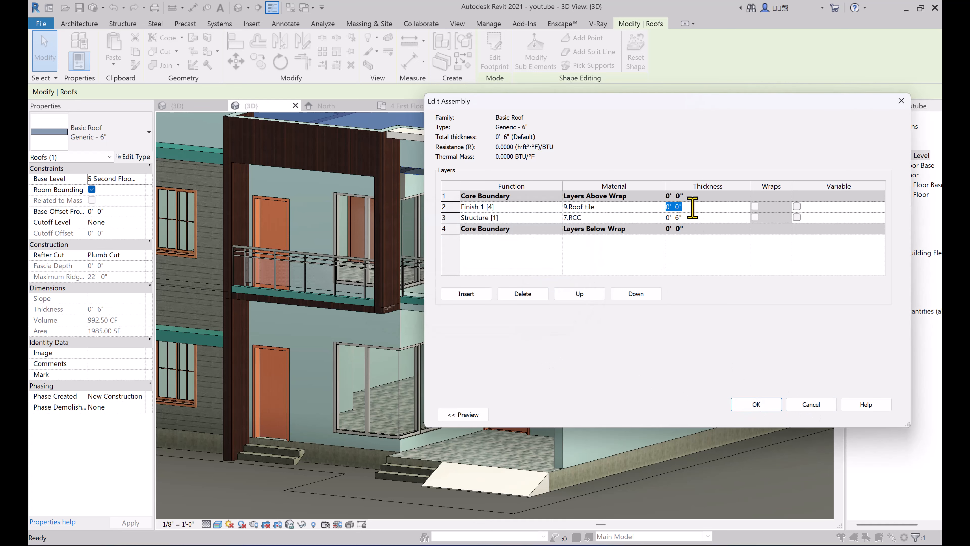
key(Tab)
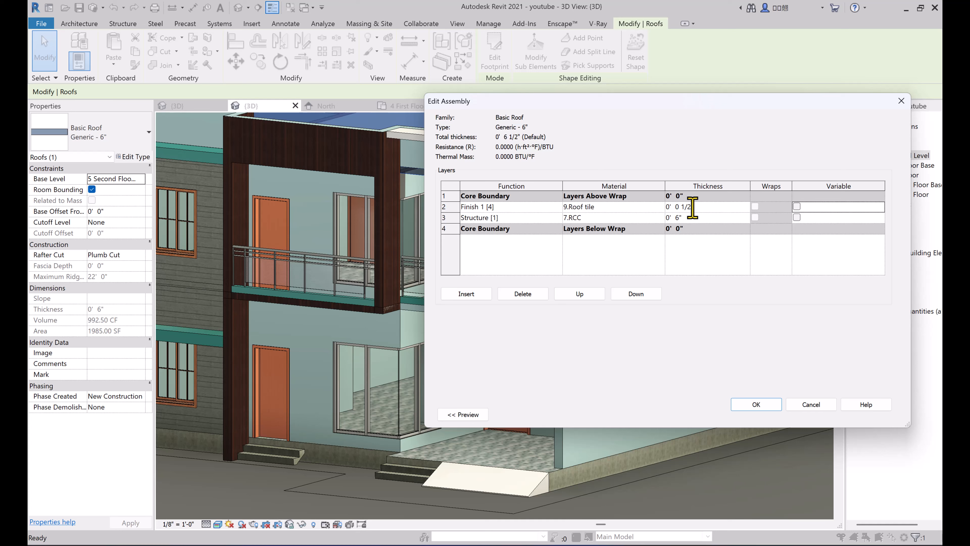
click(689, 217)
key(Tab)
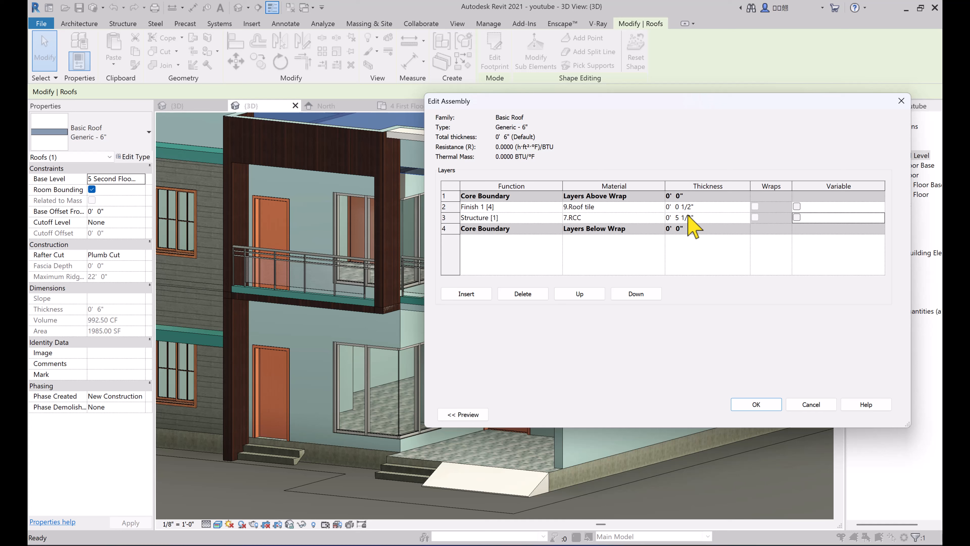
click(754, 405)
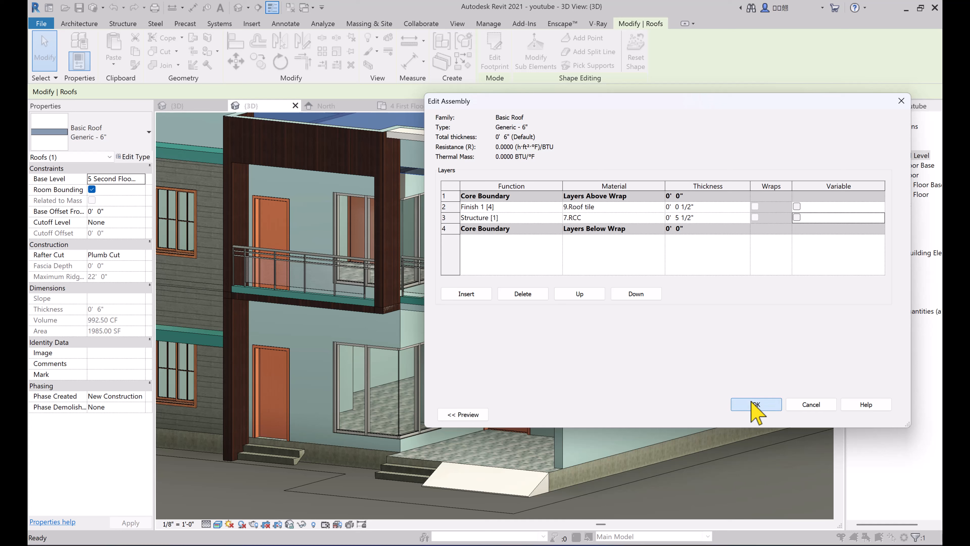
click(878, 415)
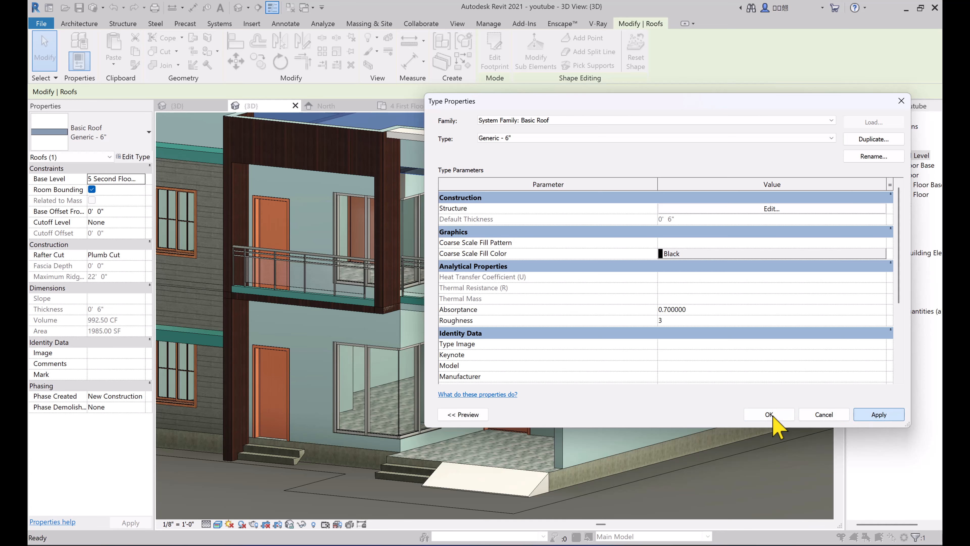
click(772, 416)
click(799, 476)
Step: Examine the tile pattern on the roof surface from above
scroll(525, 194, down, 1)
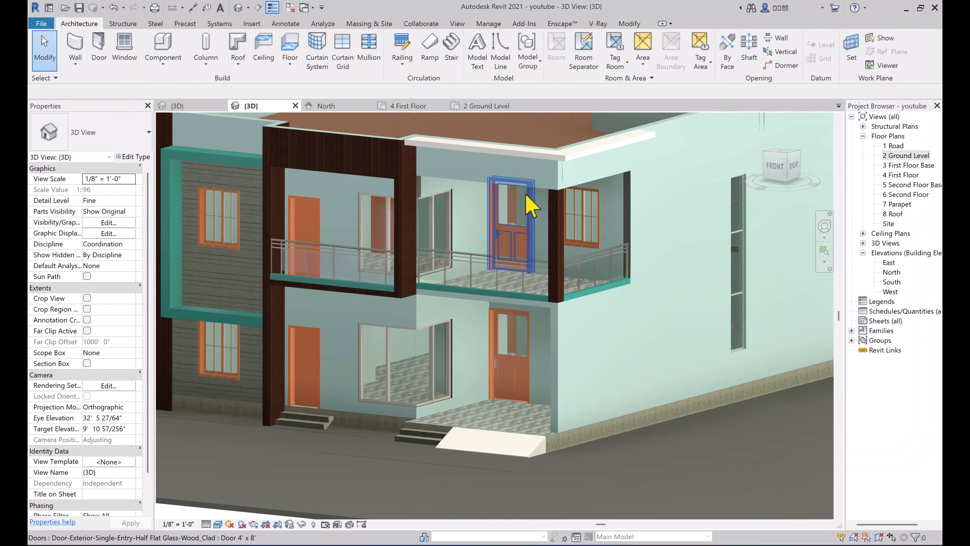
shift+middle_drag(531, 206, 537, 404)
scroll(493, 278, up, 2)
scroll(399, 350, up, 1)
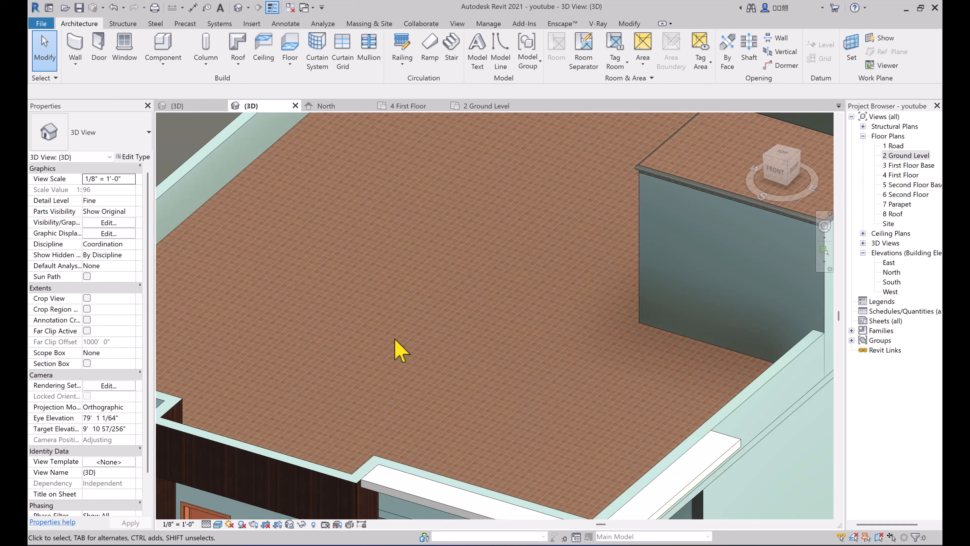
middle_drag(394, 338, 398, 340)
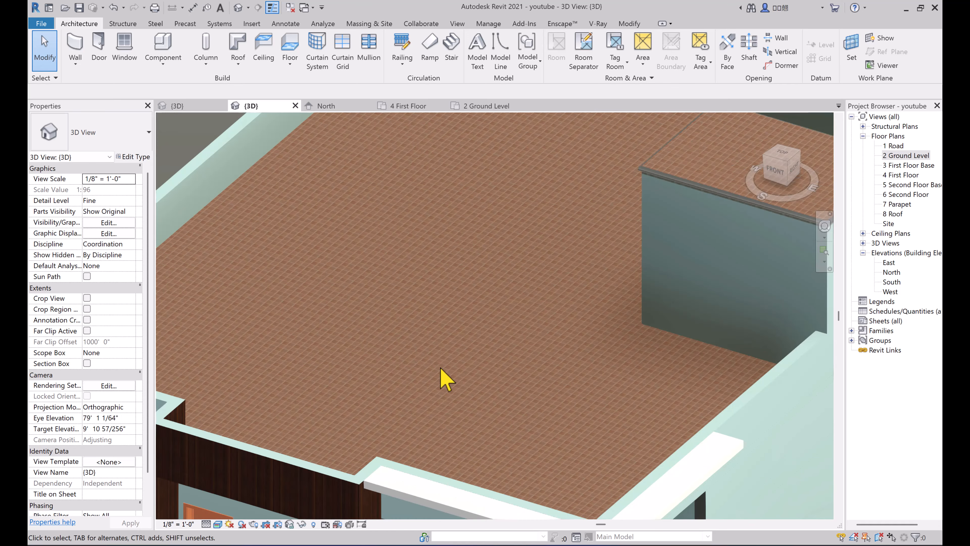
scroll(370, 365, down, 1)
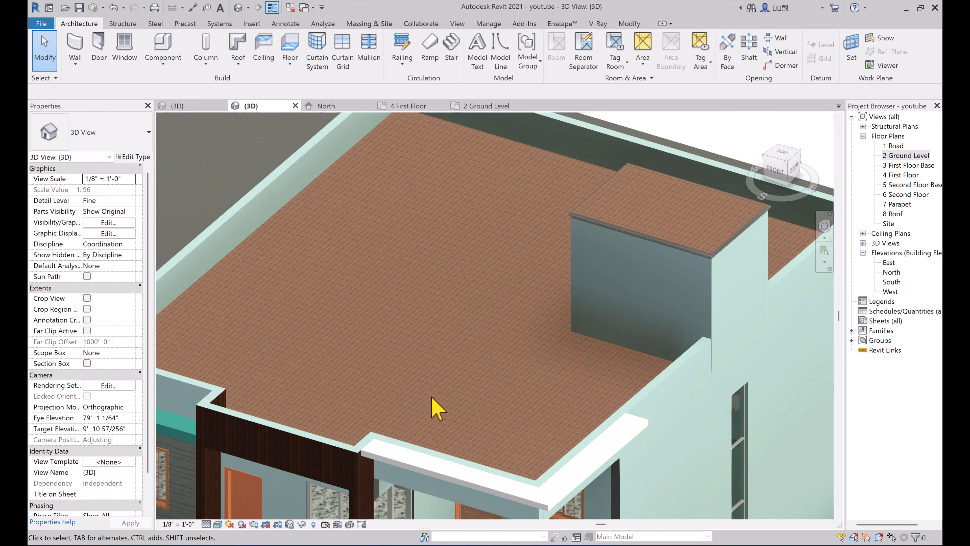
middle_drag(513, 384, 507, 293)
Step: Set the texture sample size of the roof's 9.Roof tile material to 1'-0" in width and height
click(534, 431)
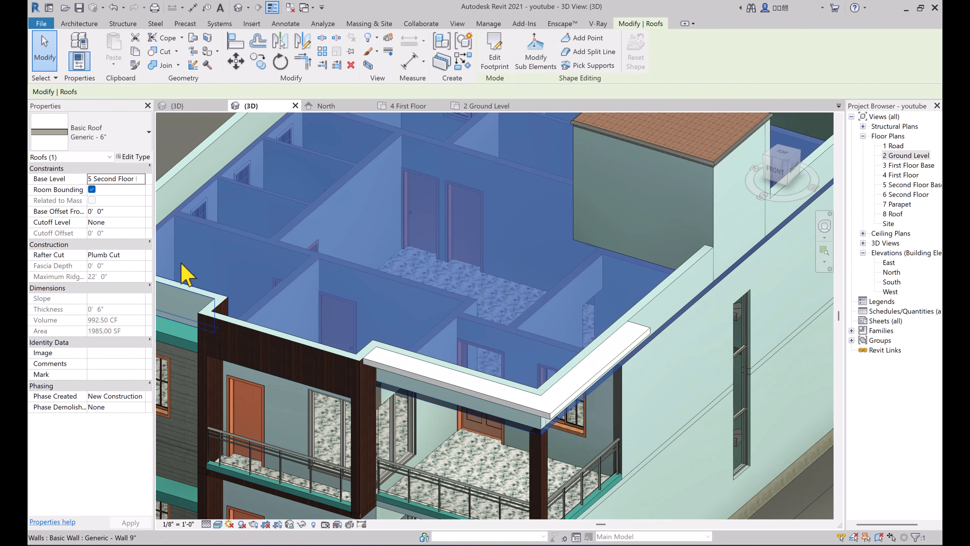
click(134, 156)
click(791, 209)
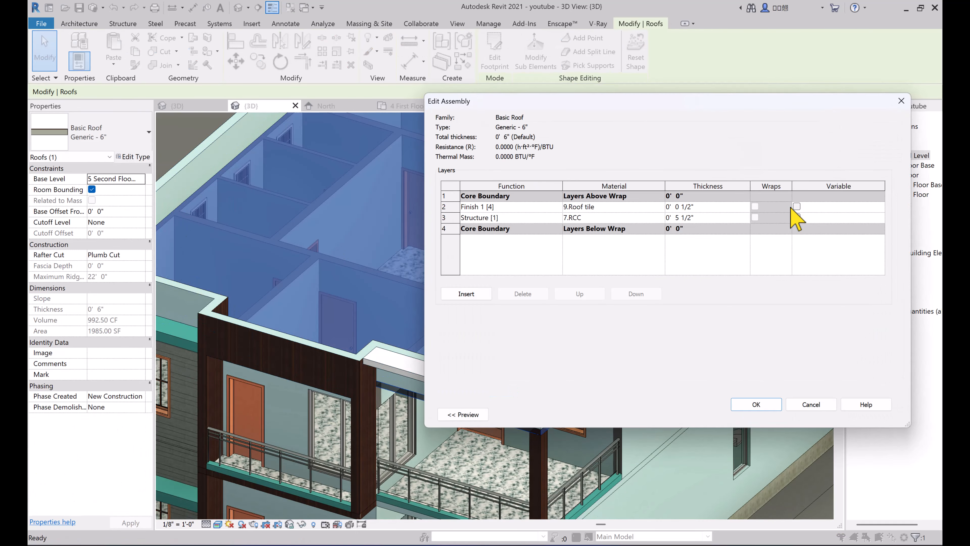
click(661, 207)
click(661, 208)
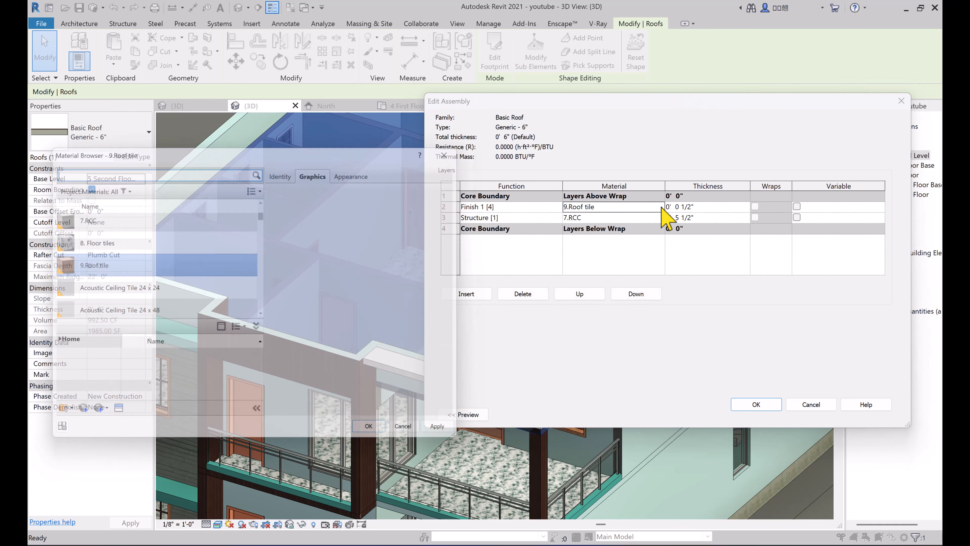
click(361, 169)
click(392, 311)
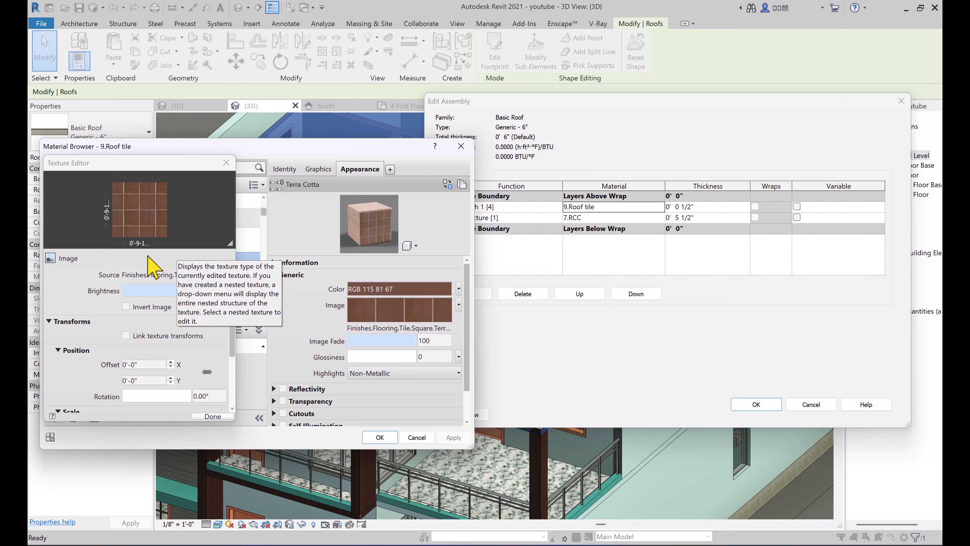
scroll(55, 318, down, 3)
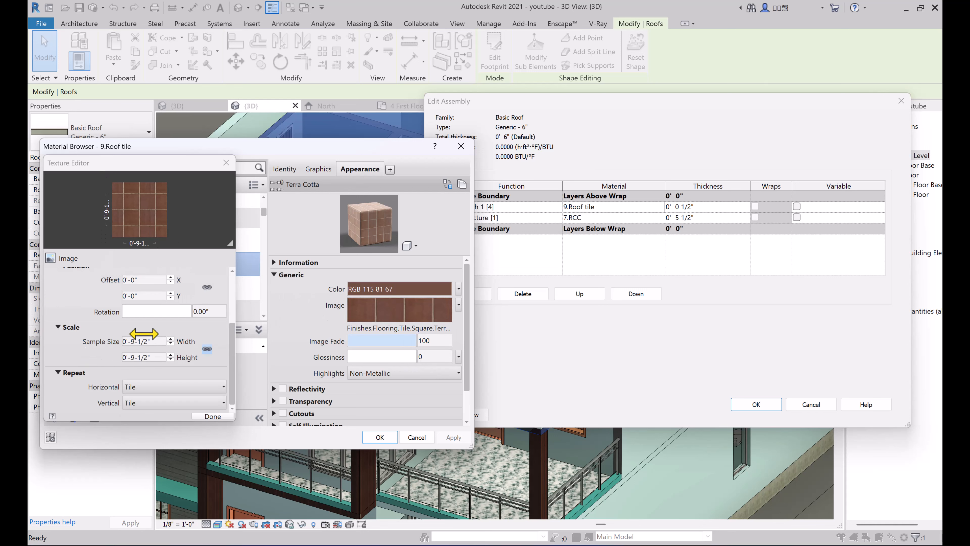
click(147, 341)
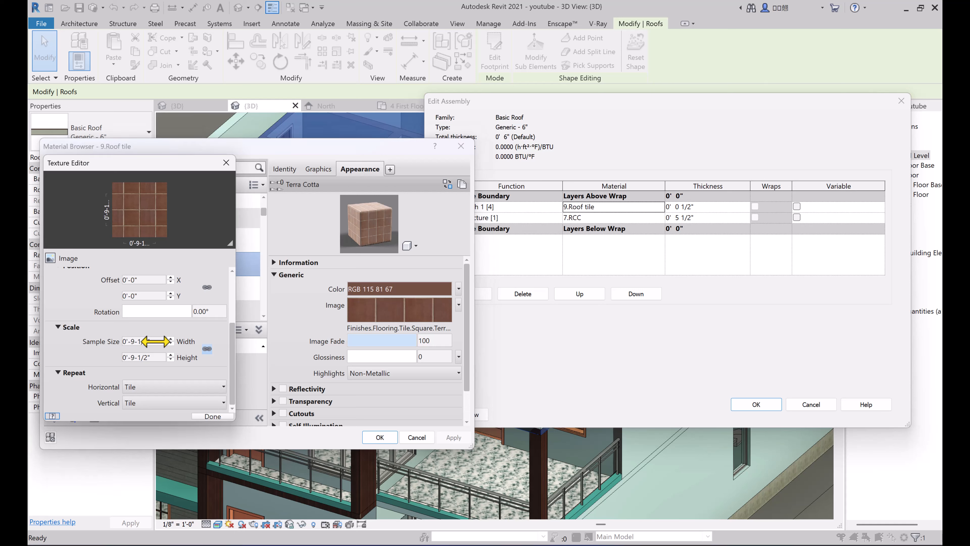
text(1)
key(Return)
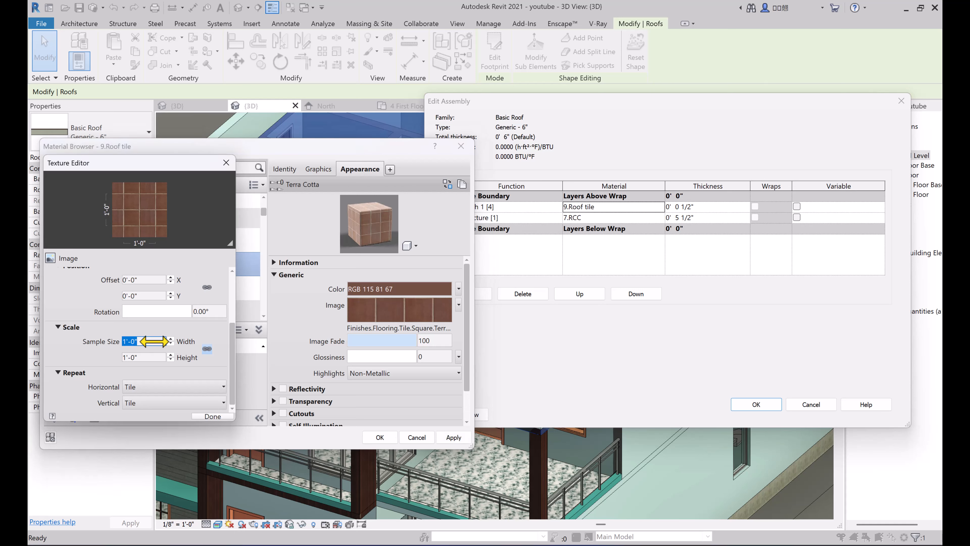
Step: Confirm the texture change of the 9.Roof tile material and accept the edited roof type
click(209, 416)
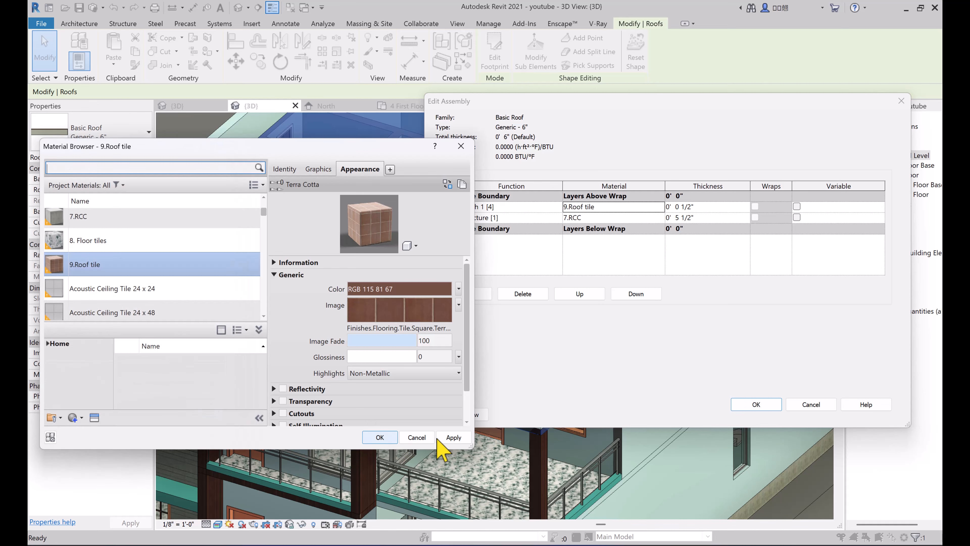
click(378, 437)
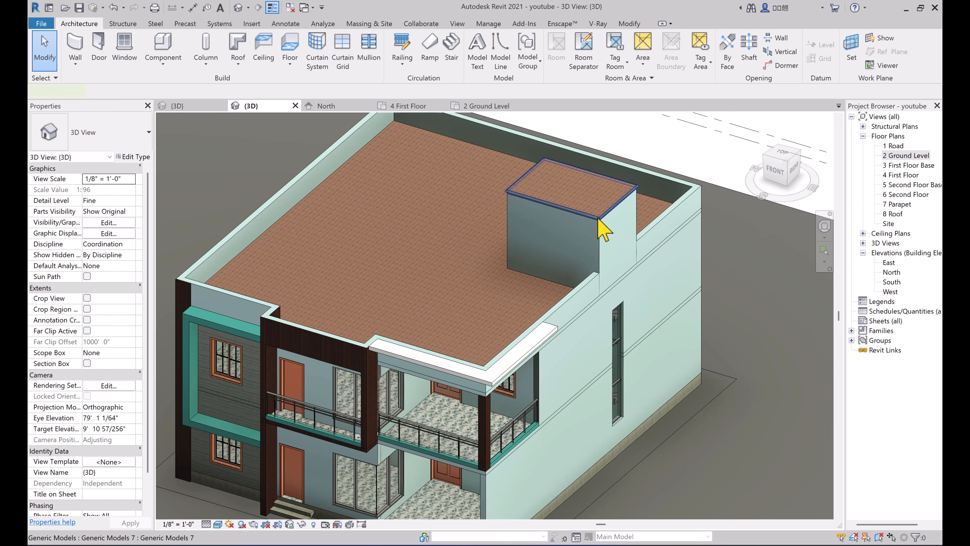
Step: Duplicate the type of the small roof over the stair block as "stair headroom roof"
click(602, 230)
click(599, 213)
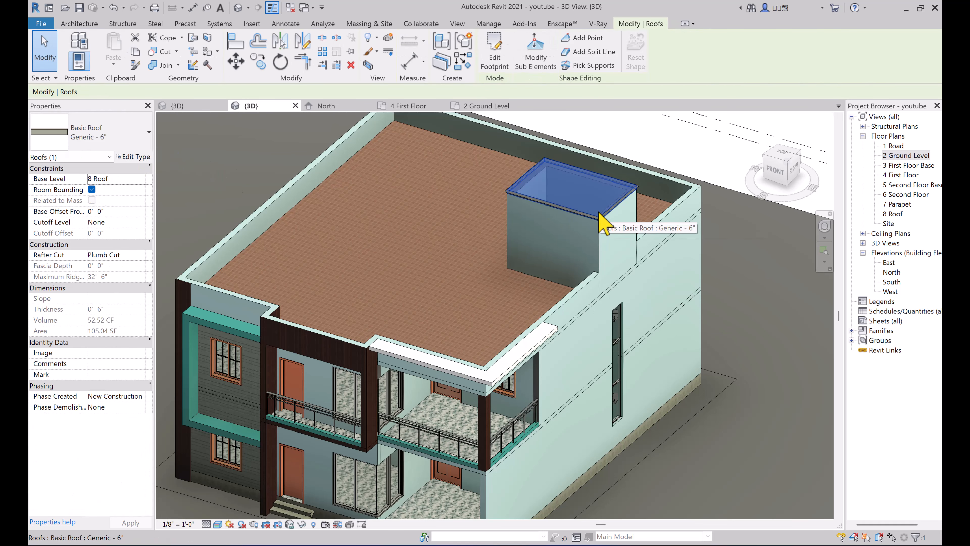
click(133, 156)
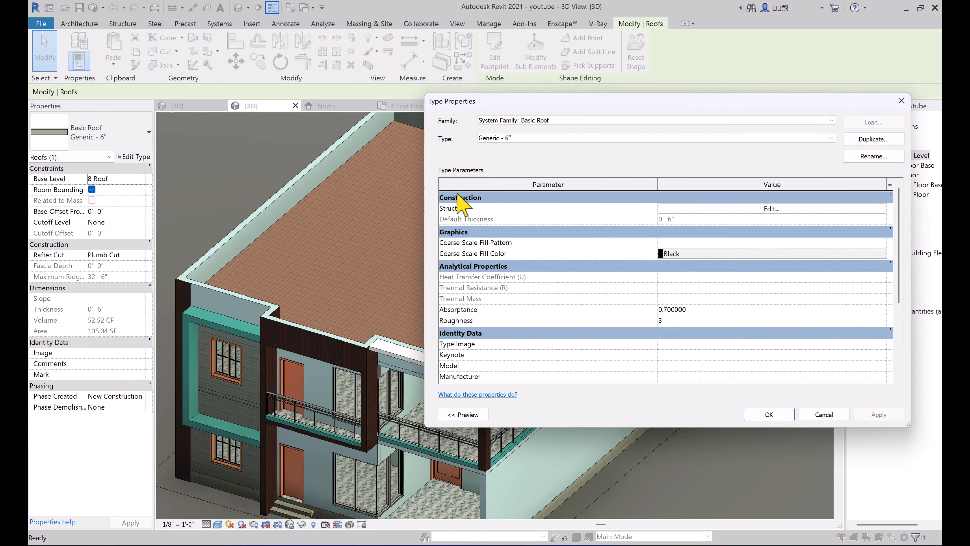
click(872, 139)
text(stair headro)
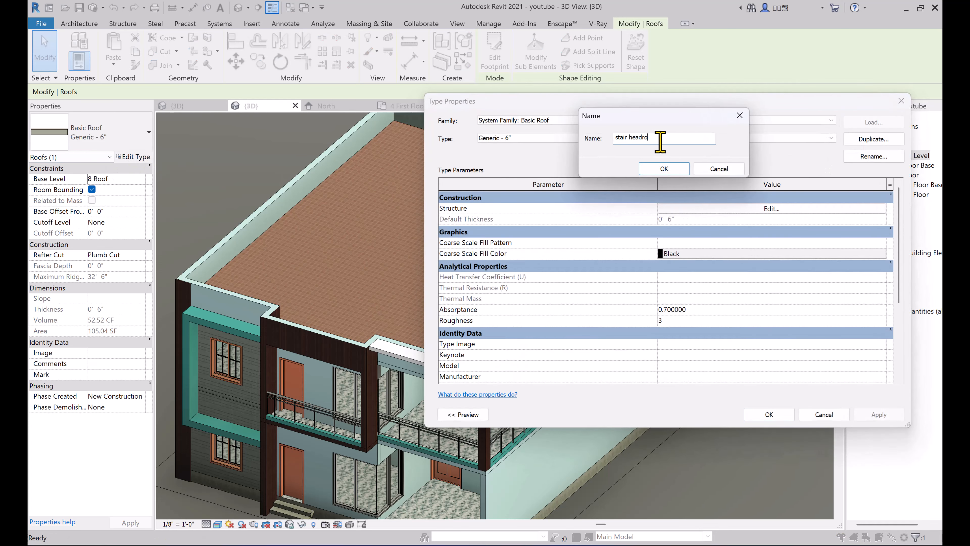
text(om roof)
click(664, 168)
Step: Assign the 5.white color material to the Finish 1 layer of the stair headroom roof type and accept the type
click(771, 208)
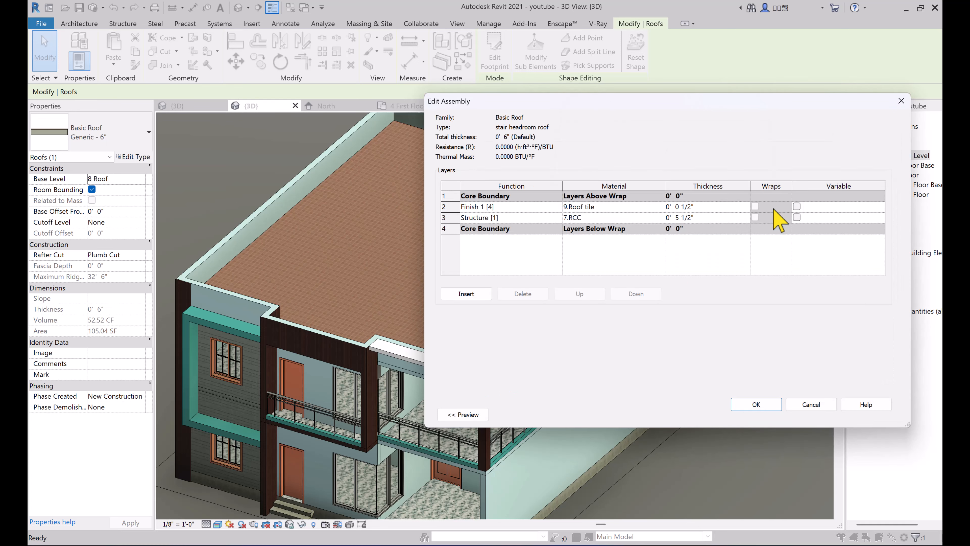
click(660, 207)
click(659, 207)
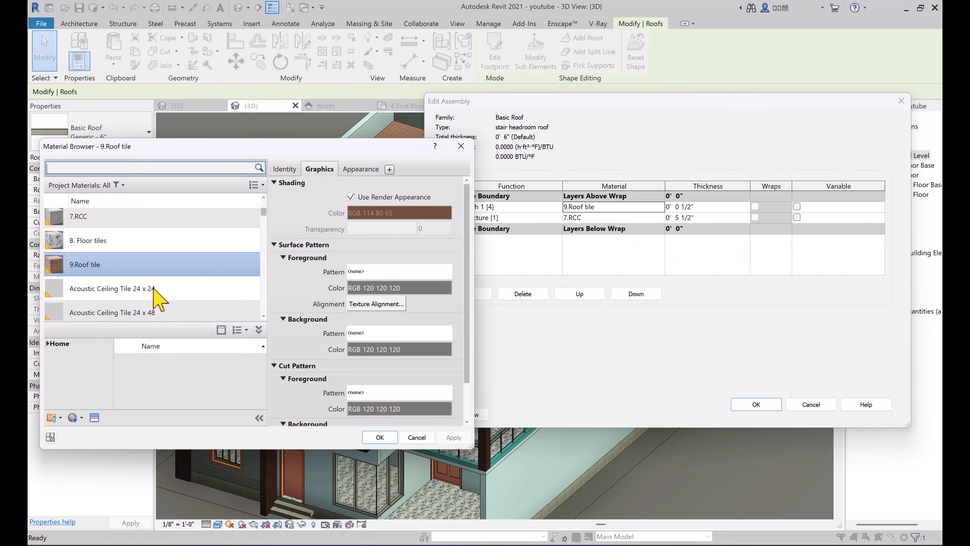
scroll(151, 287, up, 5)
scroll(126, 248, up, 1)
scroll(111, 245, down, 3)
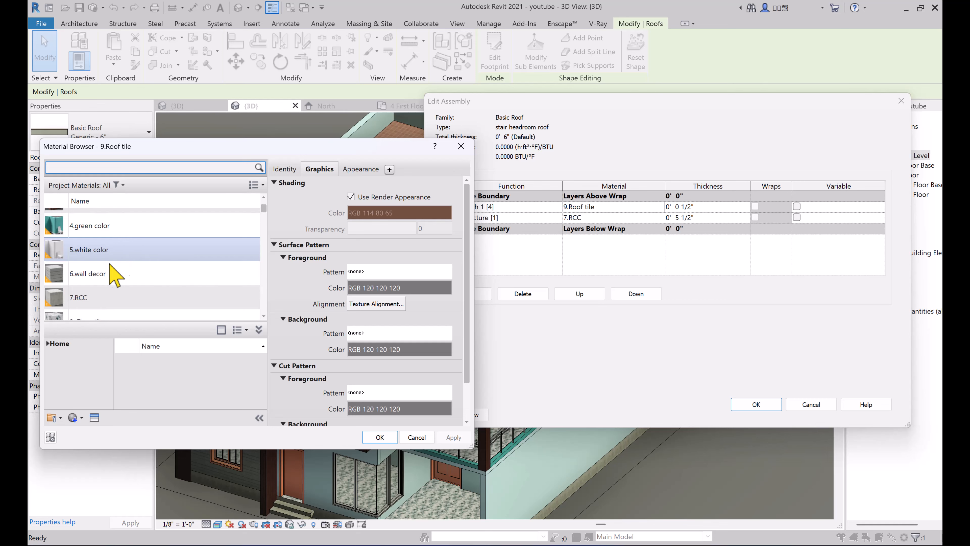
click(103, 246)
click(380, 437)
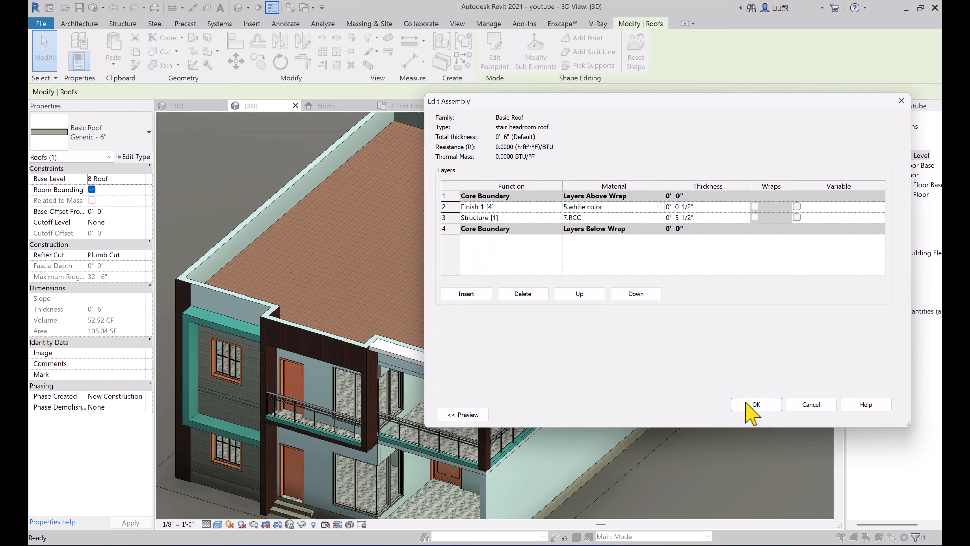
click(754, 405)
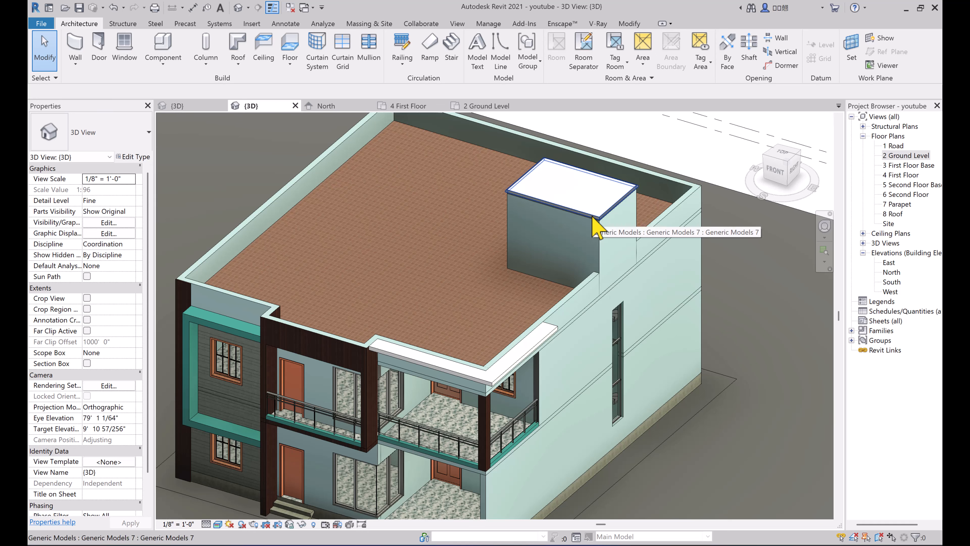
Step: Edit the in-place sweep around the stair headroom roof, give it the 4.green color material and finish the model
click(595, 228)
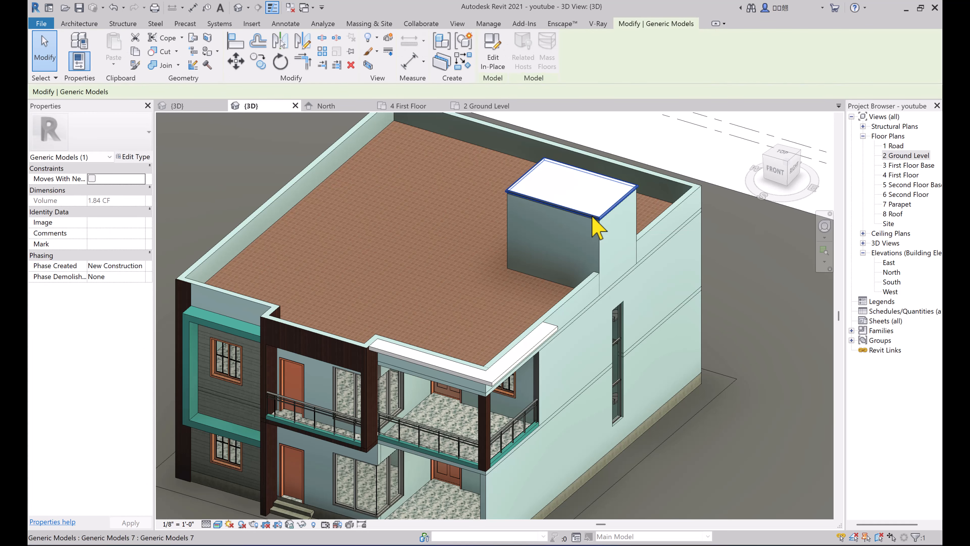
click(495, 54)
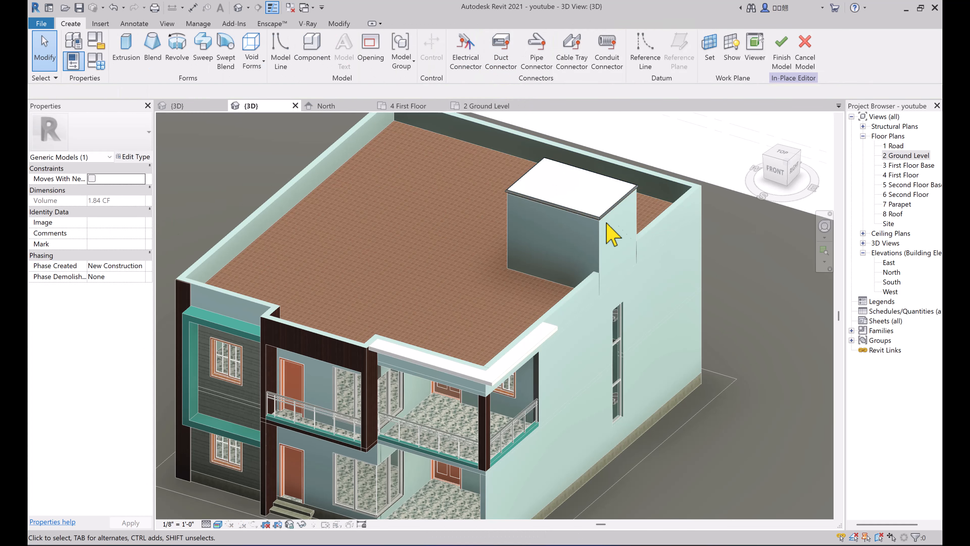
click(626, 225)
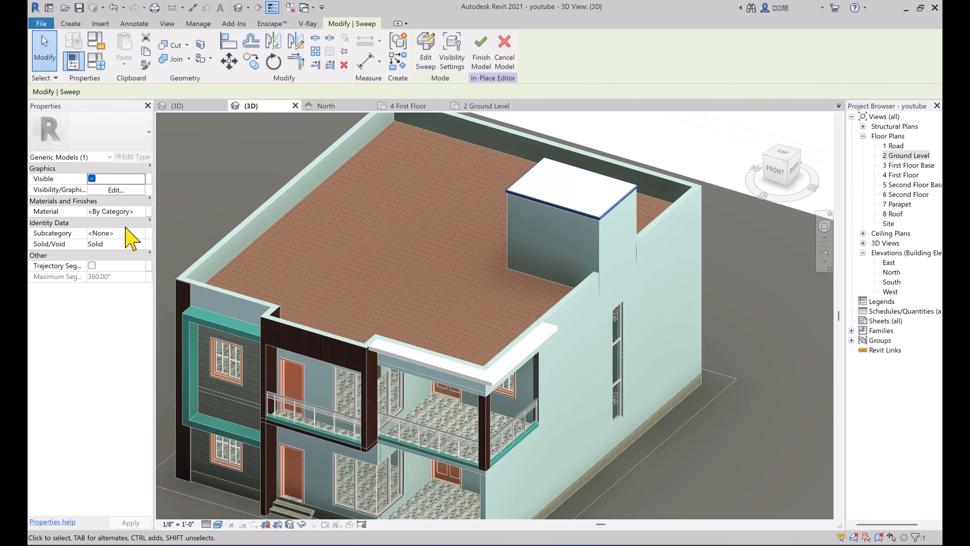
click(139, 212)
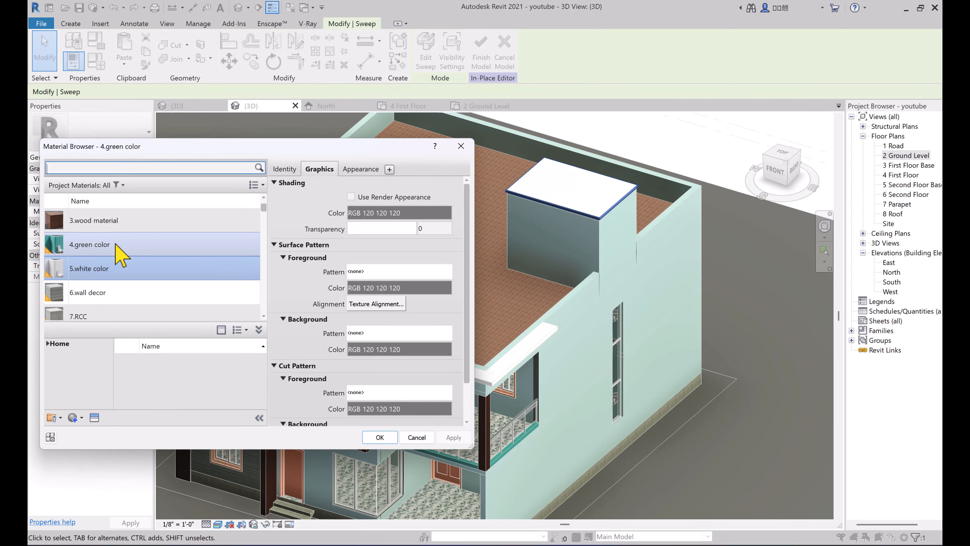
click(381, 437)
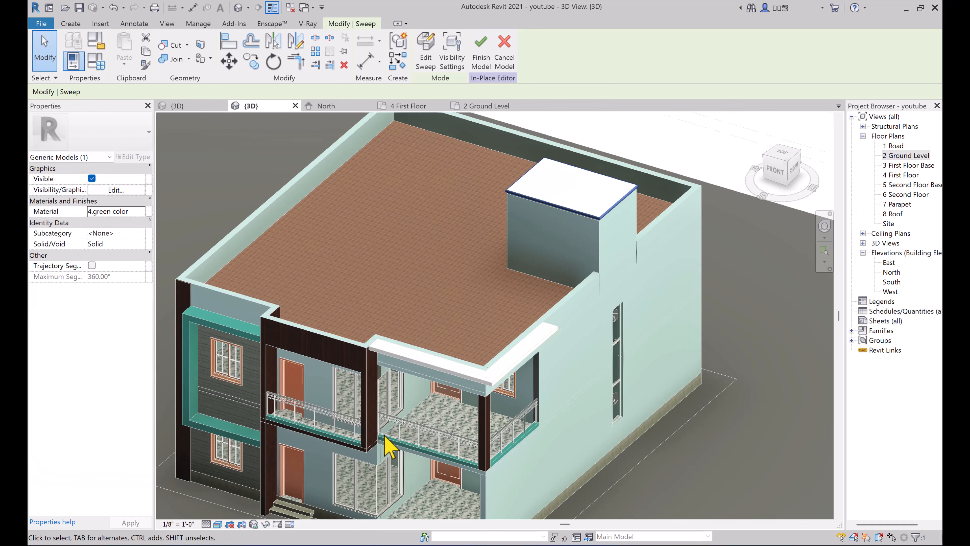
click(718, 159)
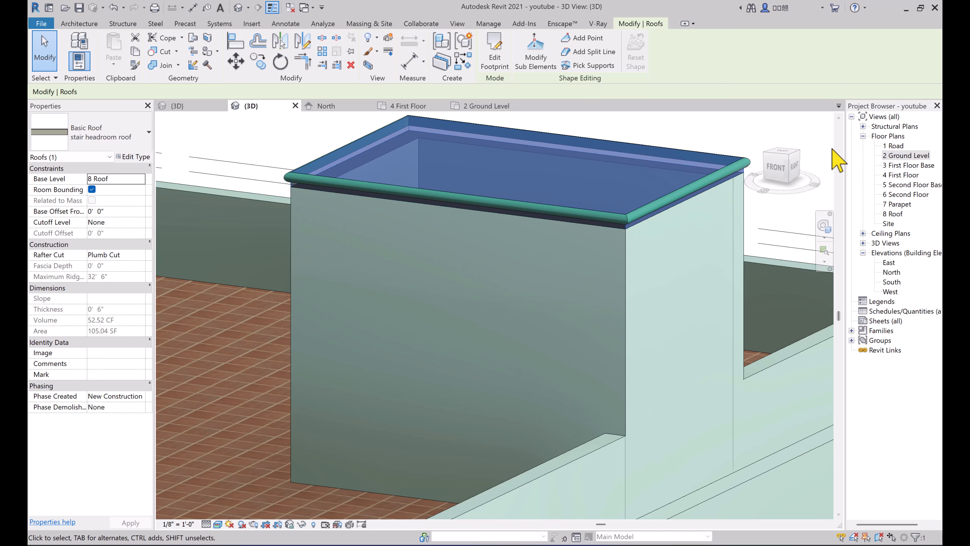
Step: Paint the exposed front and right edge faces of the stair headroom roof with 1.plaster blue color
click(829, 155)
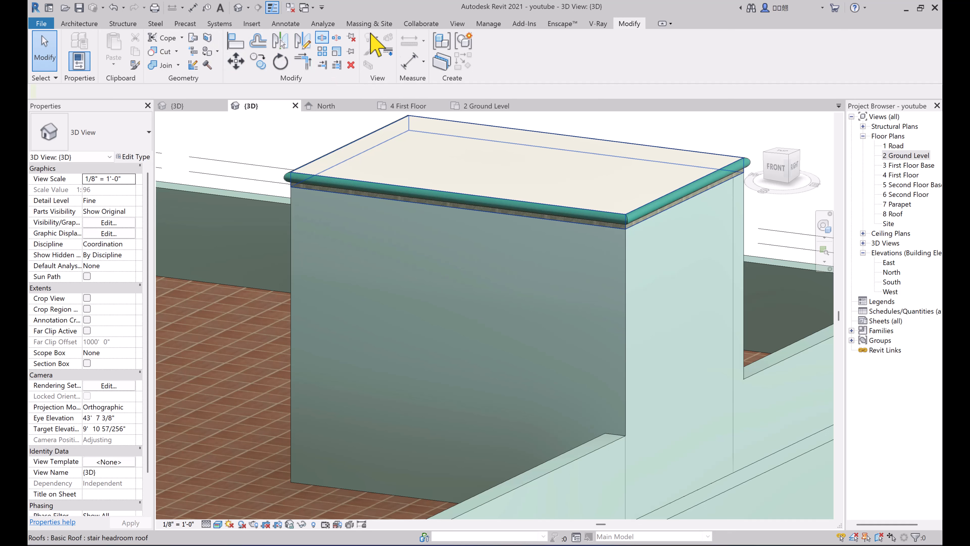
click(207, 52)
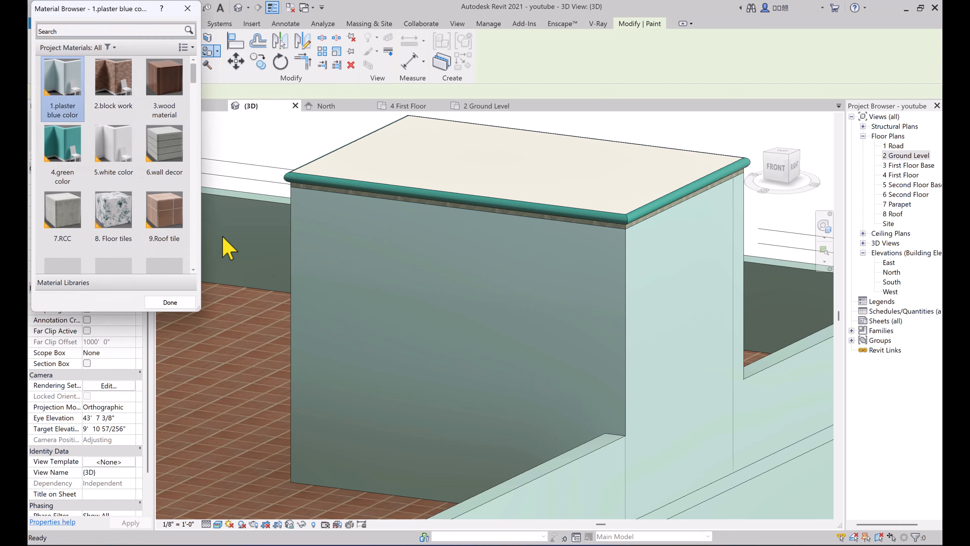
scroll(420, 218, up, 5)
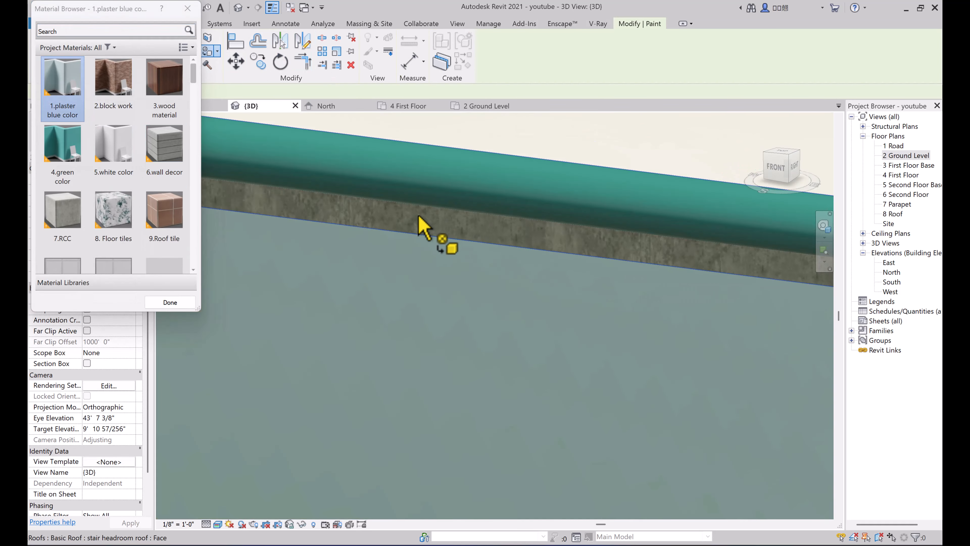
scroll(603, 302, down, 5)
scroll(494, 265, up, 5)
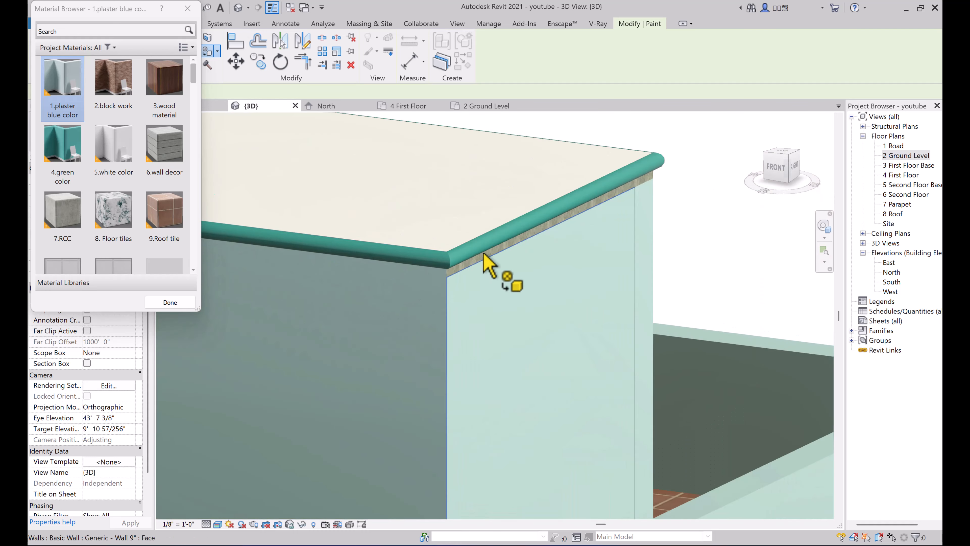
scroll(565, 325, down, 5)
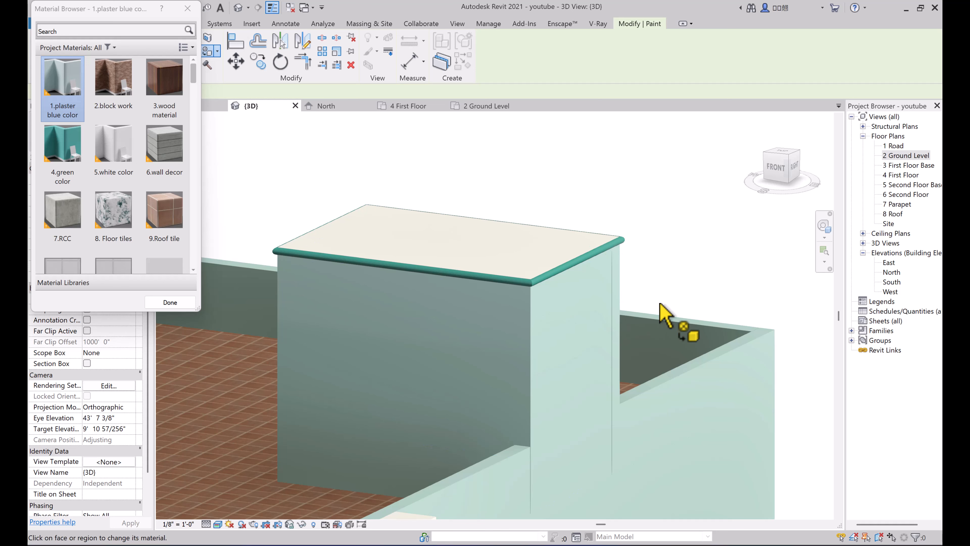
Step: Paint the exposed back and left edge faces of the stair headroom roof with 1.plaster blue color
mouse_move(706, 317)
shift+middle_down()
mouse_move(503, 363)
mouse_move(585, 351)
mouse_move(550, 398)
mouse_move(417, 300)
shift+middle_up()
scroll(417, 301, up, 8)
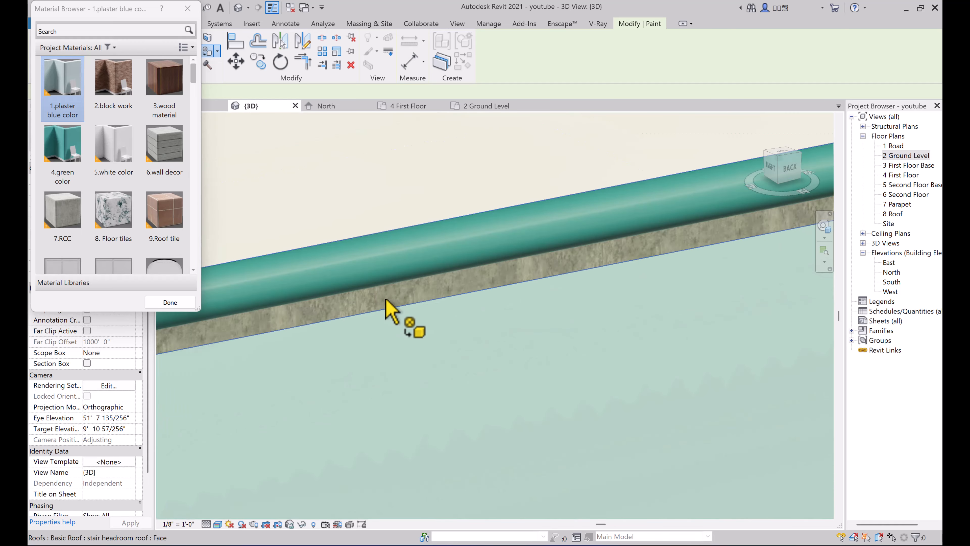
scroll(746, 320, down, 5)
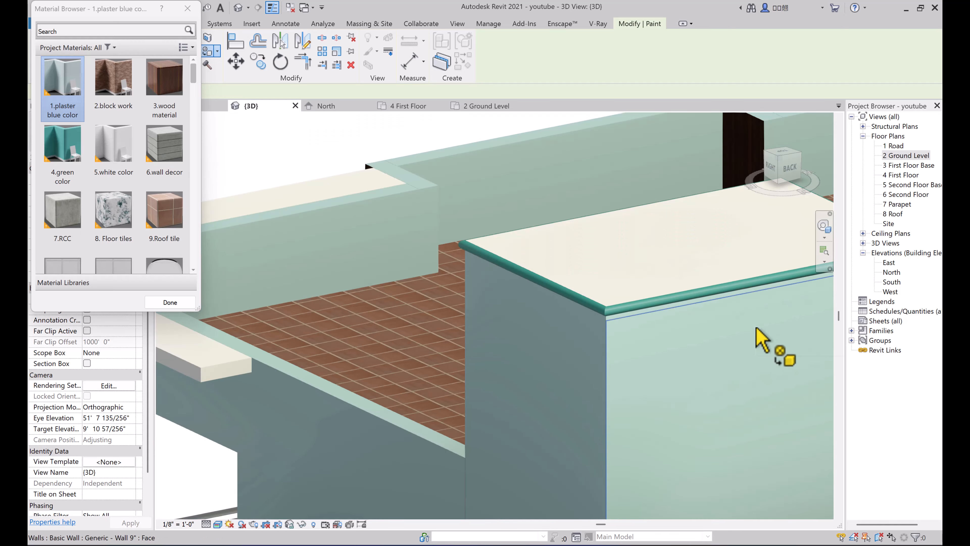
mouse_move(779, 351)
shift+middle_down()
mouse_move(656, 376)
mouse_move(612, 188)
shift+middle_up()
scroll(576, 189, up, 6)
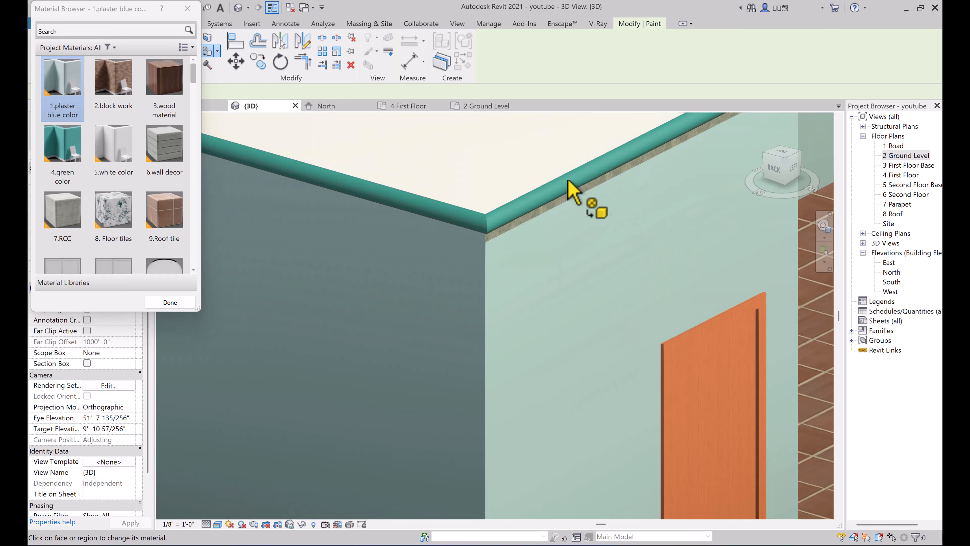
scroll(532, 206, up, 2)
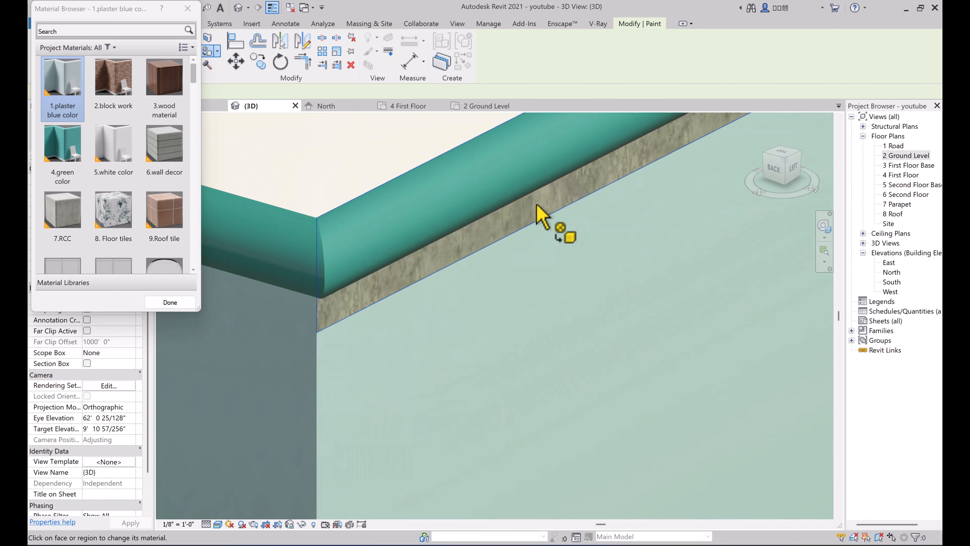
click(541, 206)
scroll(747, 313, down, 3)
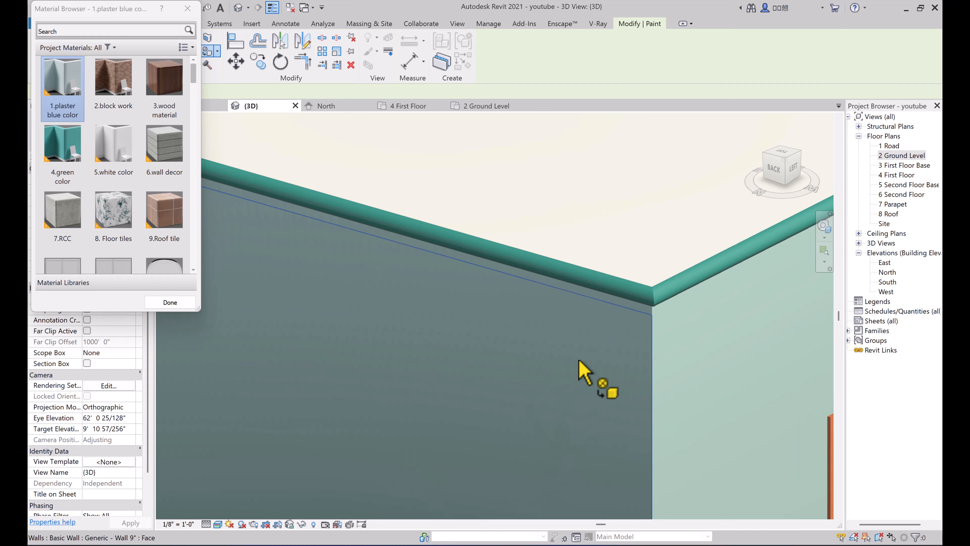
scroll(610, 372, down, 10)
key(Escape)
Step: Duplicate the type of the ground-level floor strip surrounding the house as "outside"
middle_drag(435, 477, 456, 443)
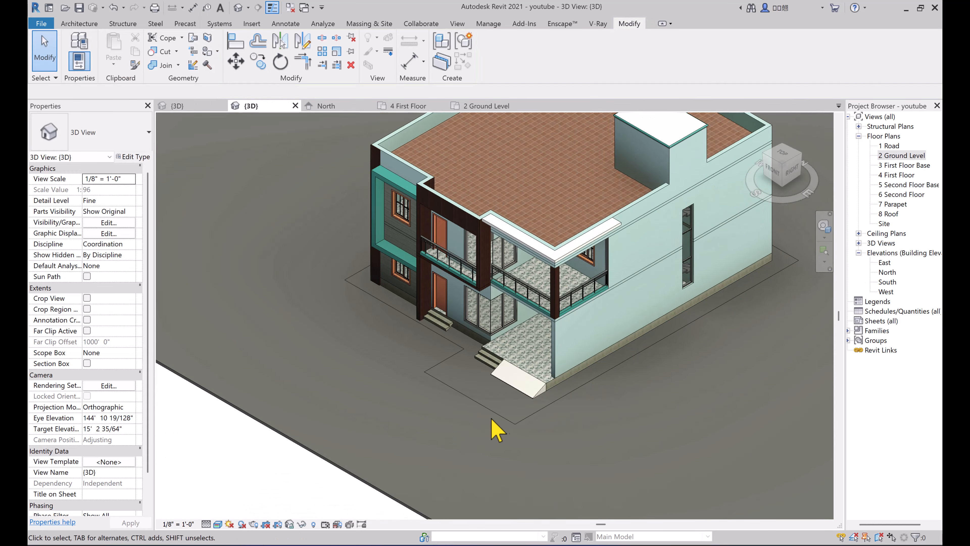
click(512, 421)
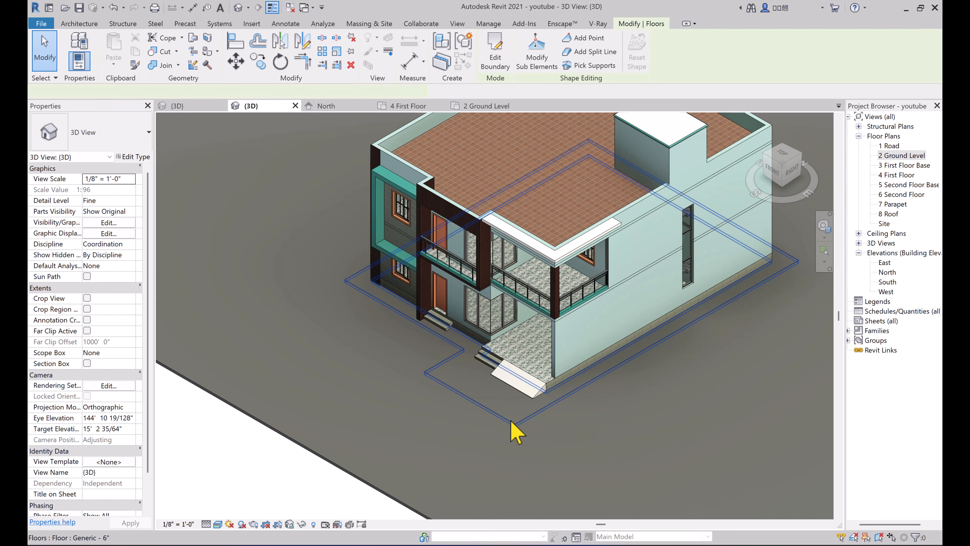
click(142, 158)
click(862, 141)
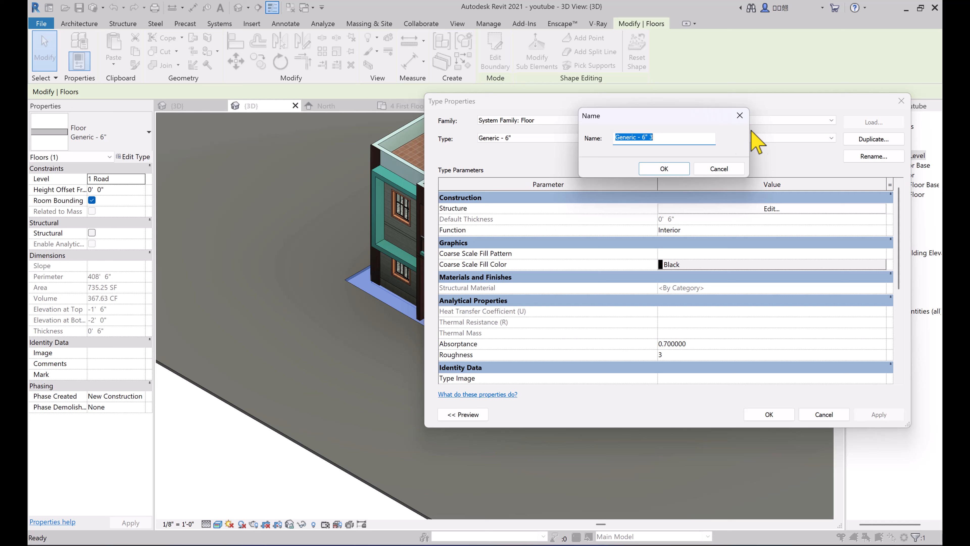
key(BackSpace)
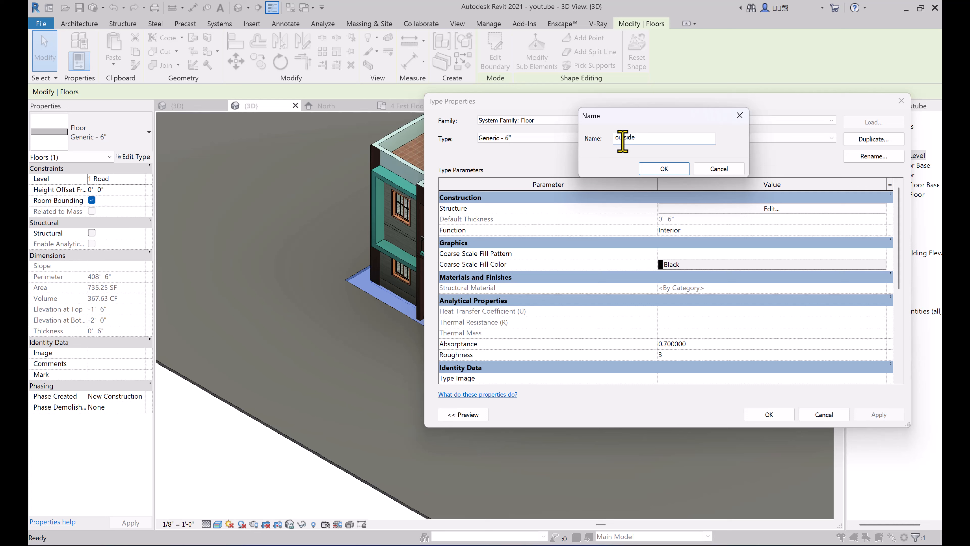
click(667, 169)
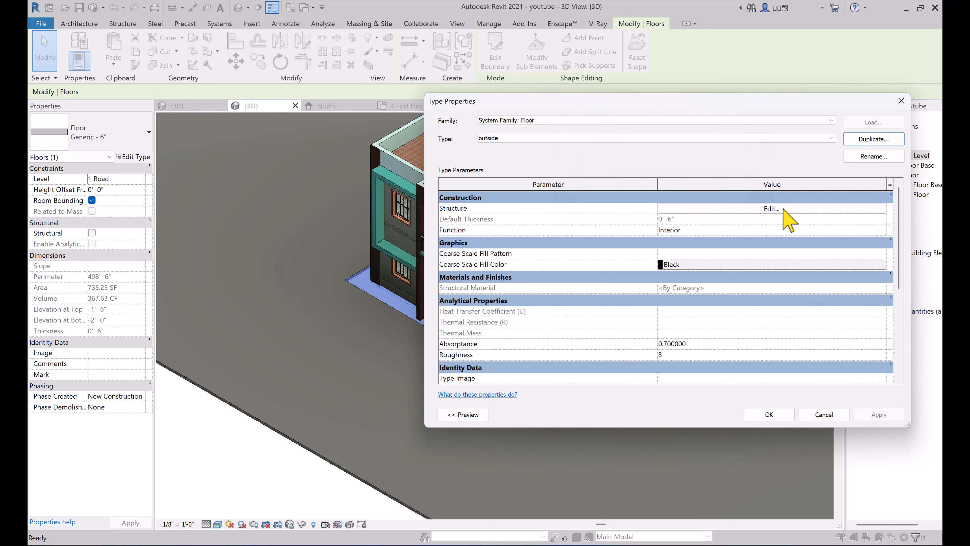
Step: Add a 1/2 inch Finish 1 layer above the outside floor type's Structure layer and set the Structure thickness to 5 1/2 inches
click(771, 208)
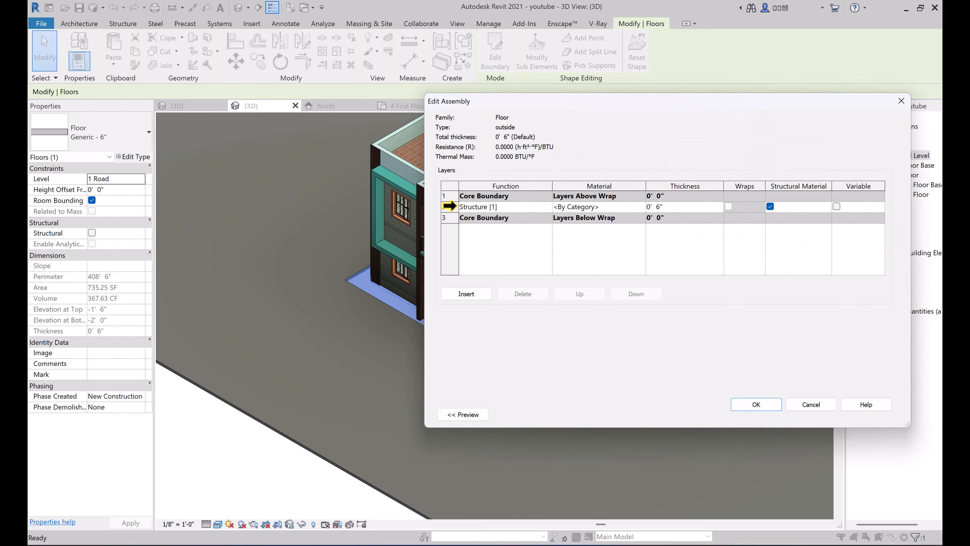
click(449, 207)
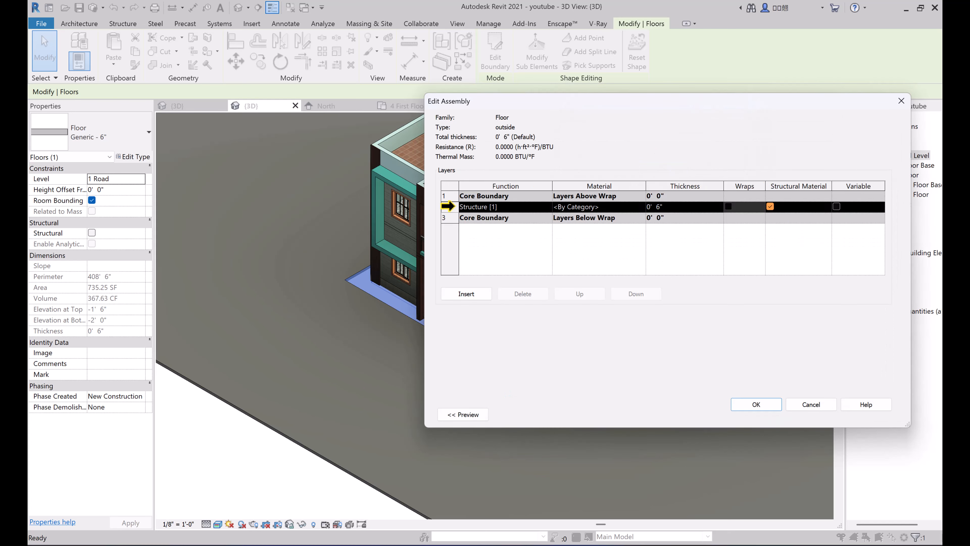
click(469, 295)
click(543, 208)
click(547, 207)
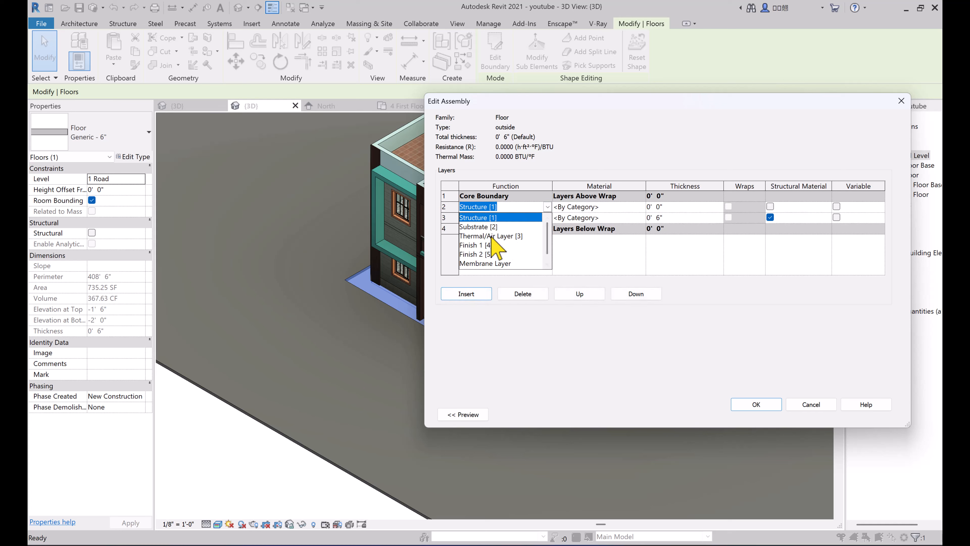
click(491, 245)
click(669, 207)
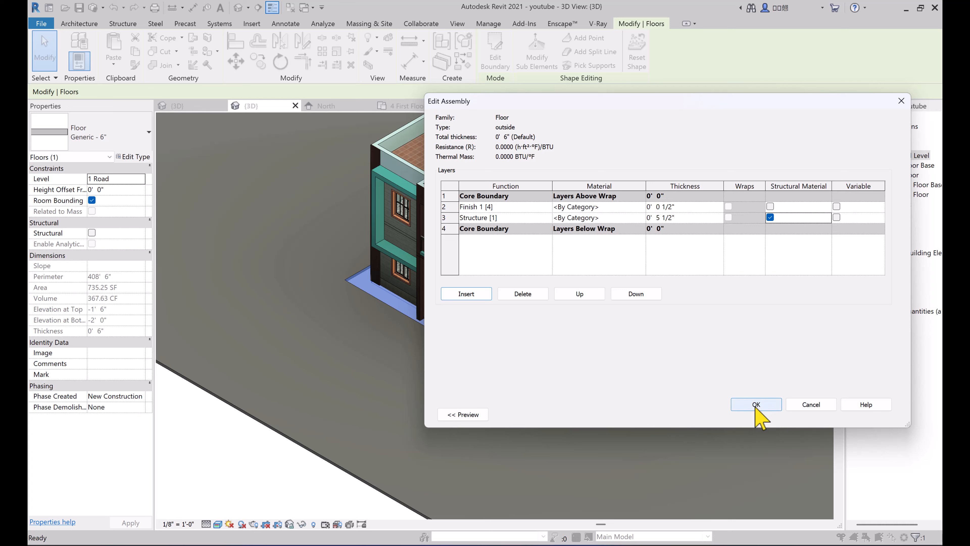
Step: Assign the 7.RCC material to the Structure layer of the outside floor type
click(638, 218)
click(641, 217)
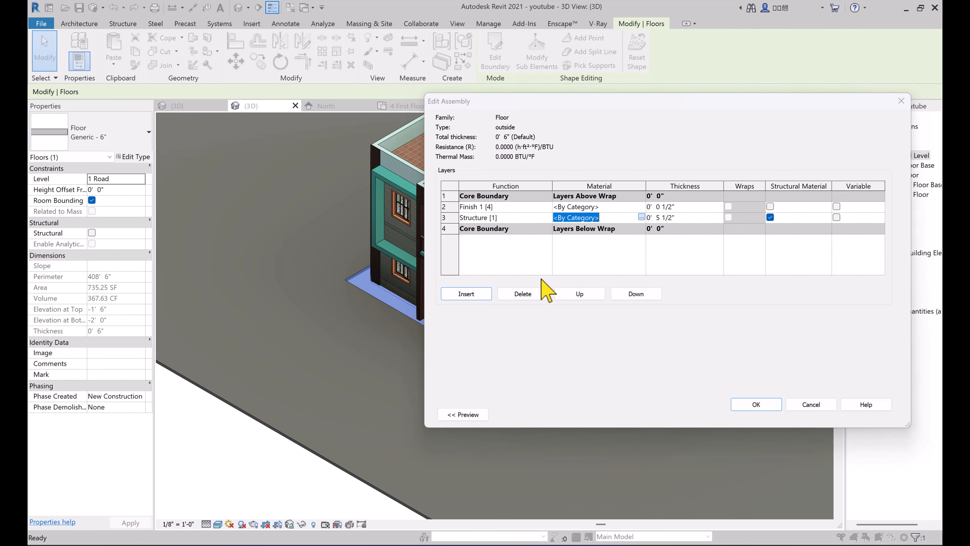
click(132, 226)
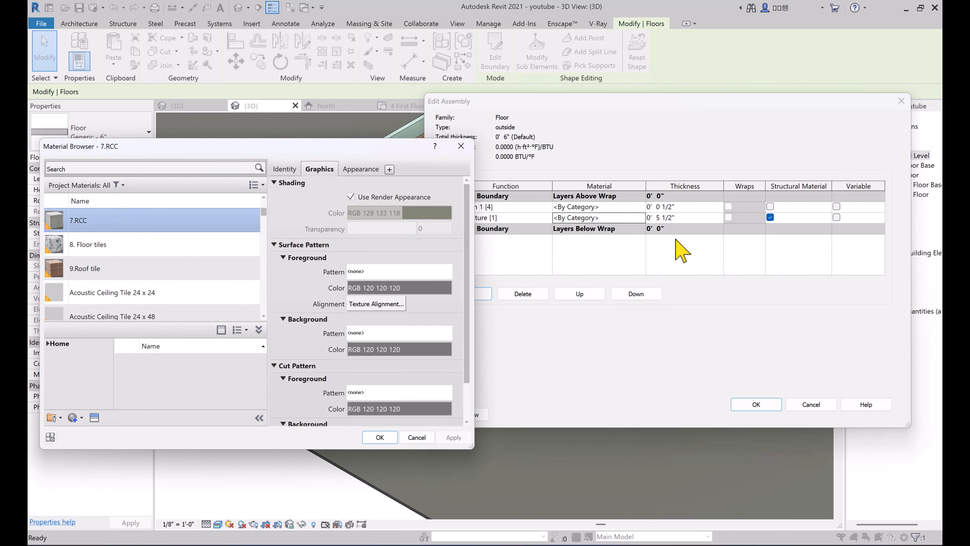
click(366, 437)
Step: Create a new material for the outside floor type's Finish 1 layer and browse the appearance assets for it
click(634, 218)
click(641, 216)
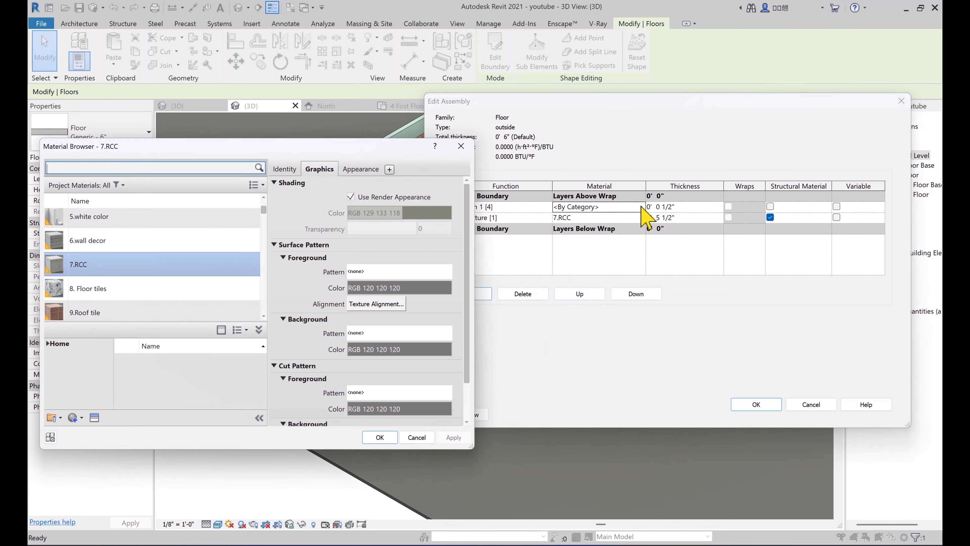
click(77, 417)
click(90, 433)
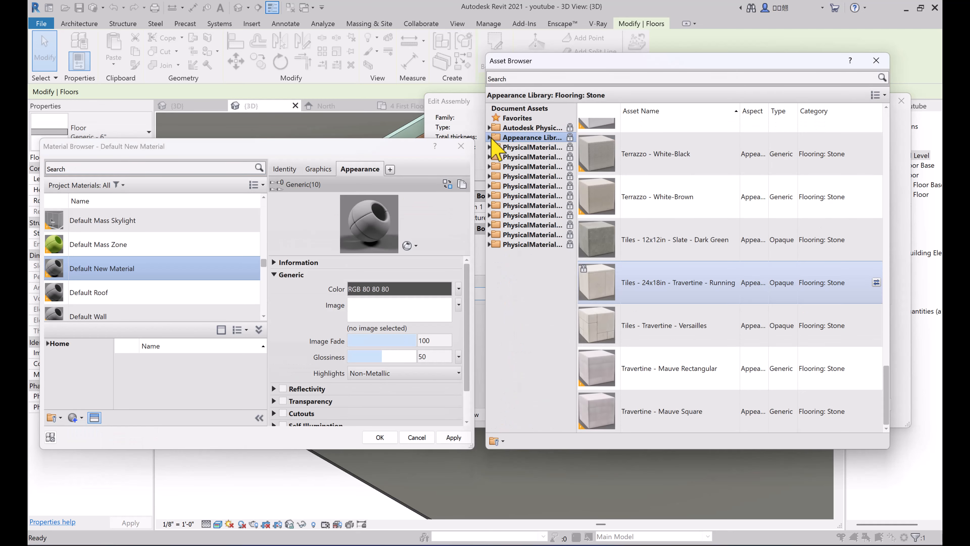
Step: Give the new material the Cobble Stone - Interlocking appearance from the Sitework library and assign it to the Finish 1 layer
click(489, 138)
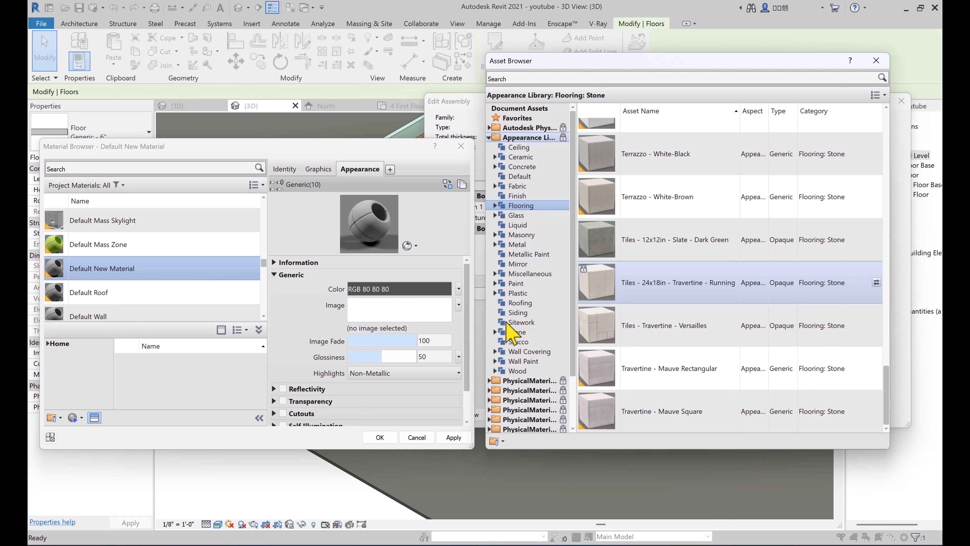
click(520, 323)
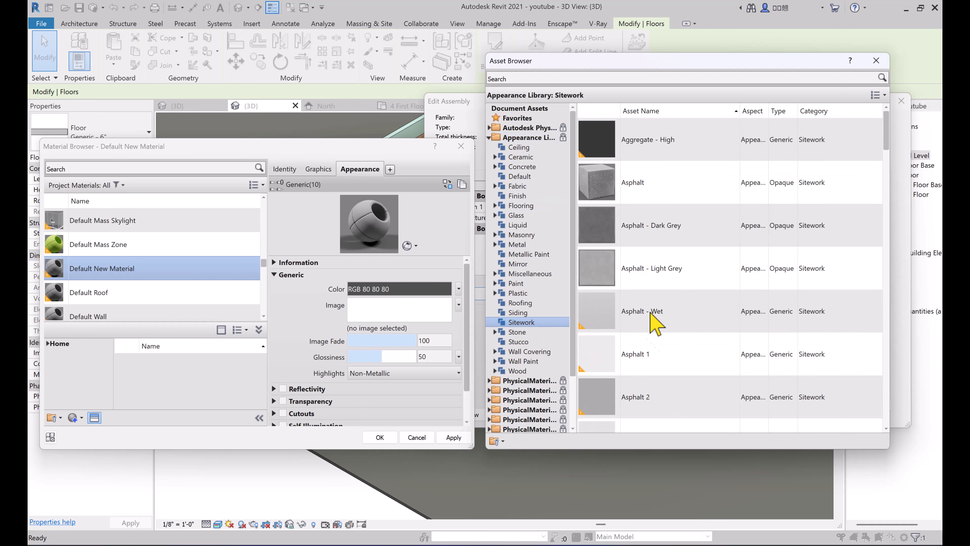
scroll(664, 220, down, 5)
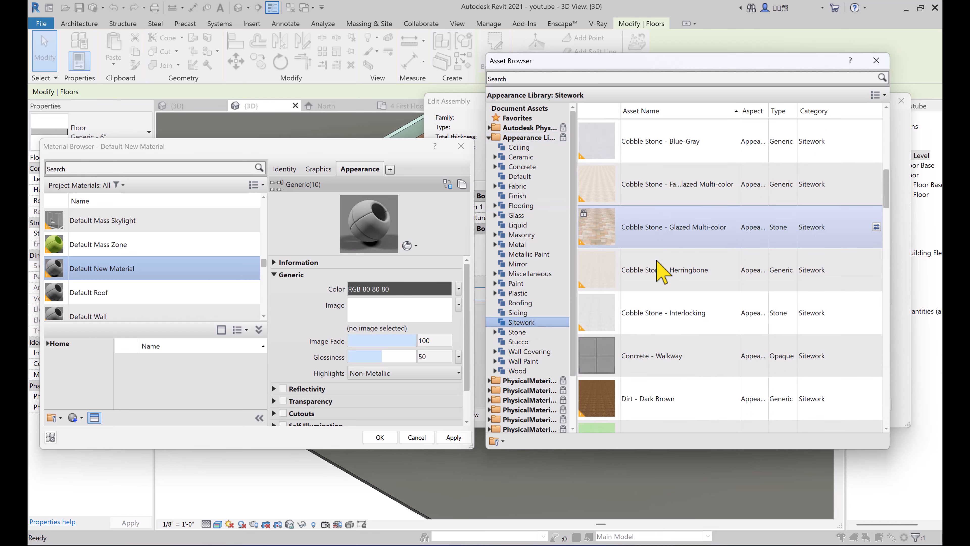
scroll(660, 268, up, 5)
scroll(661, 277, down, 5)
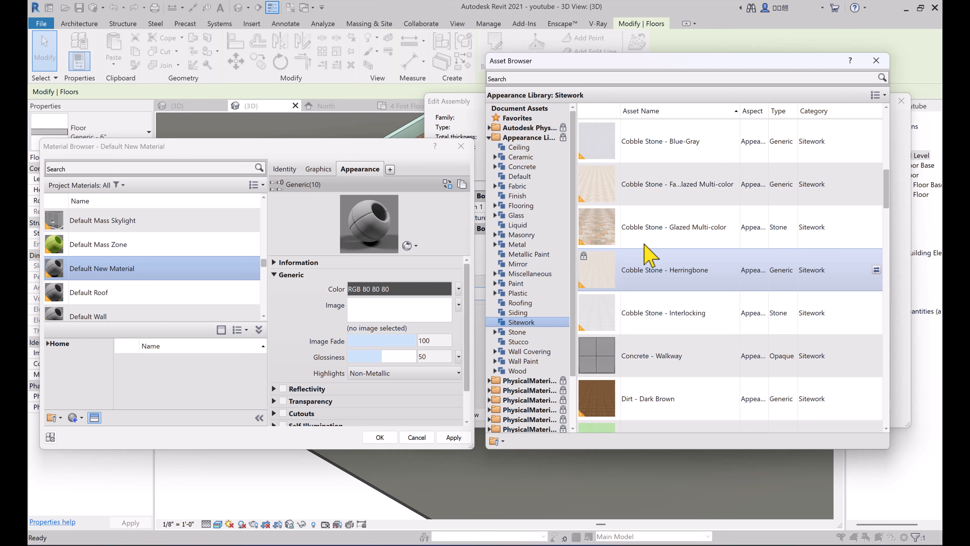
scroll(649, 255, down, 3)
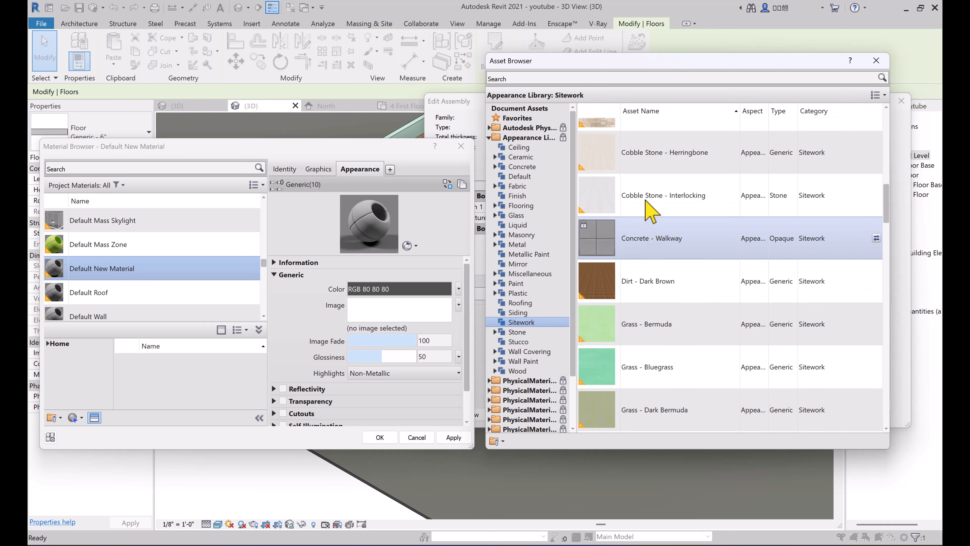
double_click(646, 209)
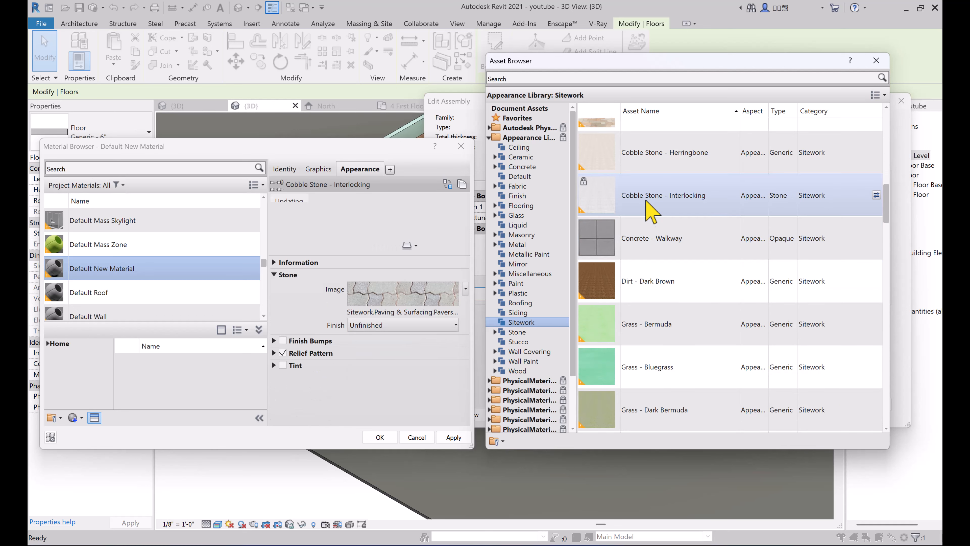
click(450, 436)
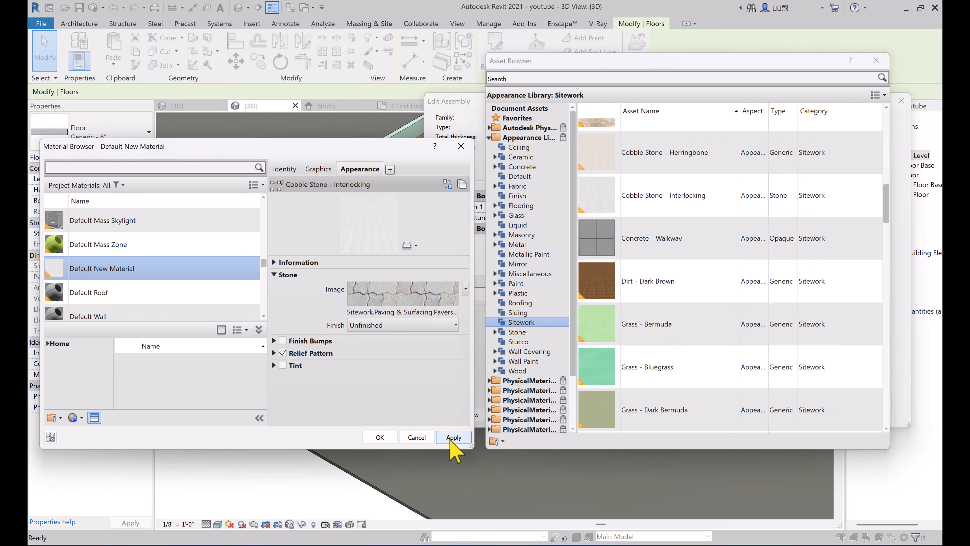
click(379, 437)
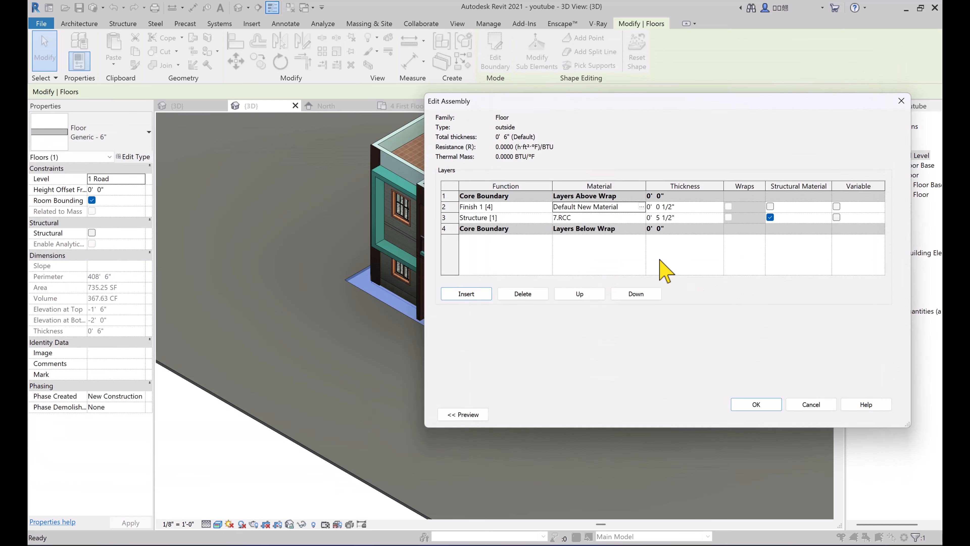
Step: Rename the Finish 1 layer's new material as 10.outside sitework and accept the outside floor type's changes
click(642, 207)
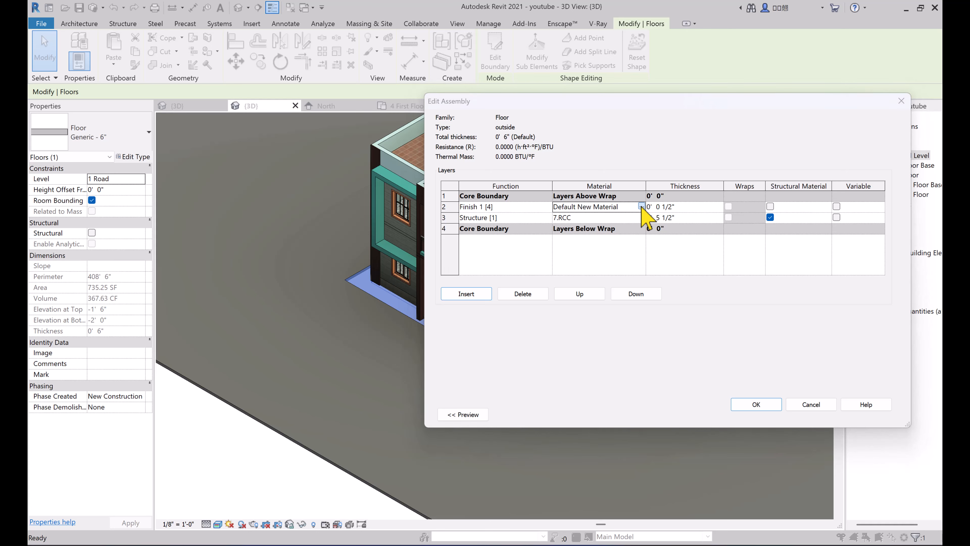
right_click(123, 265)
click(145, 293)
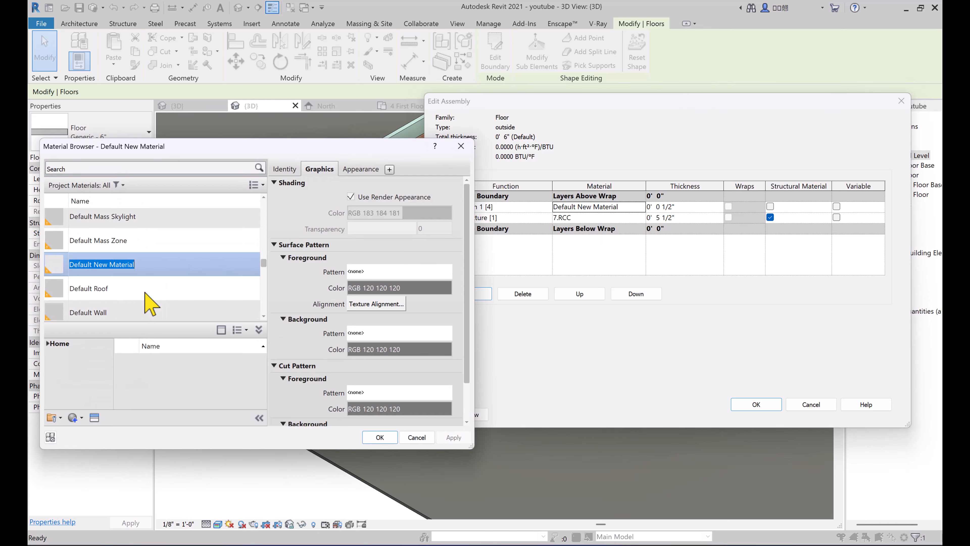
text(10.outside til)
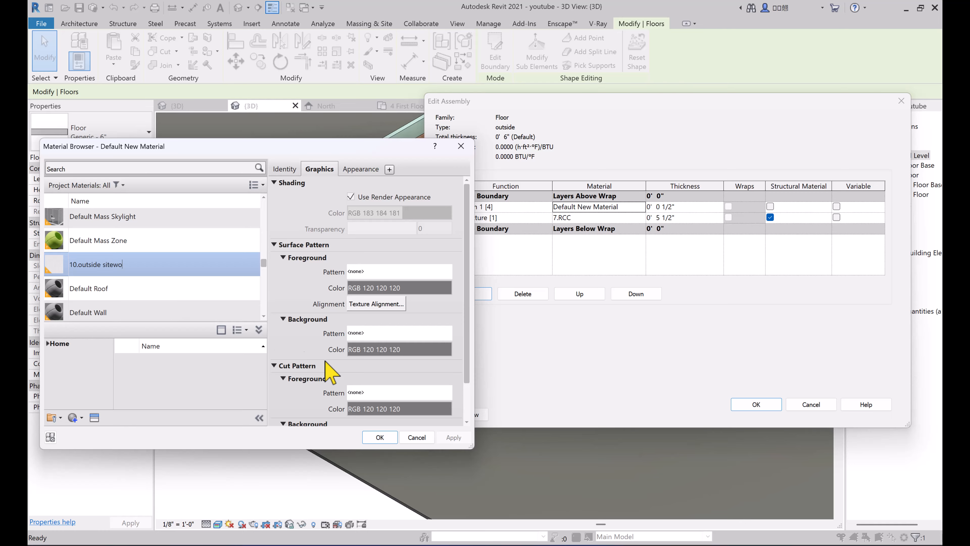
scroll(489, 412, up, 8)
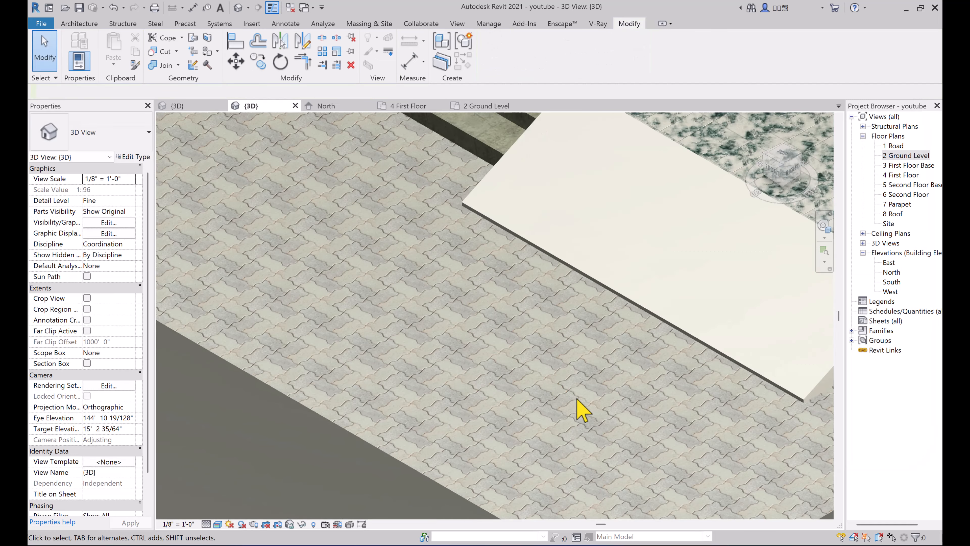
scroll(578, 405, down, 8)
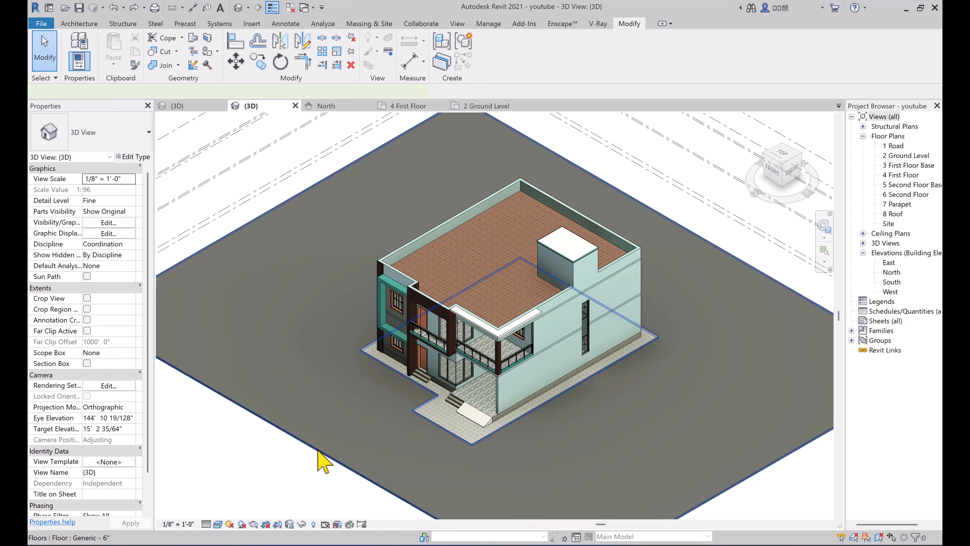
Step: Edit the boundary of the large Generic - 6" ground floor, moving its front line to the front edge of the outside floor
click(461, 135)
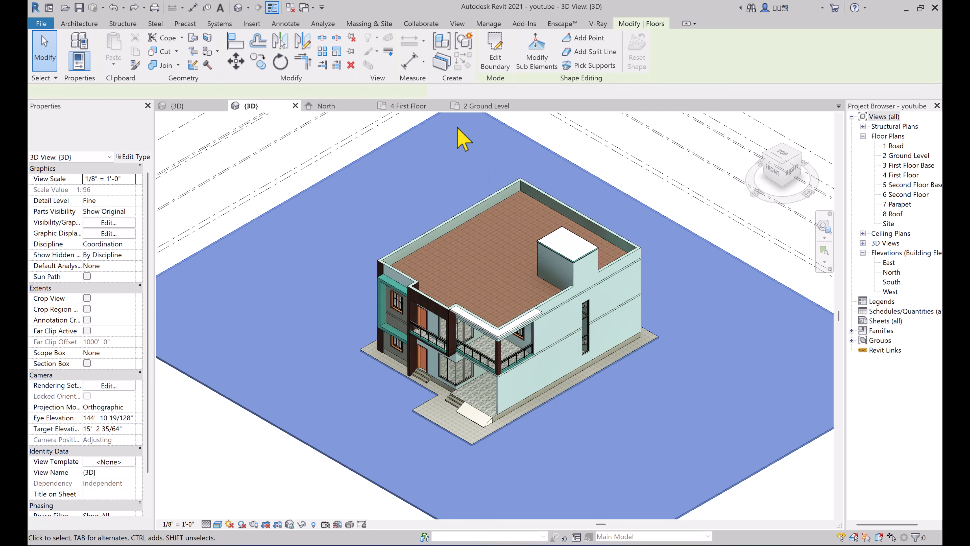
click(495, 50)
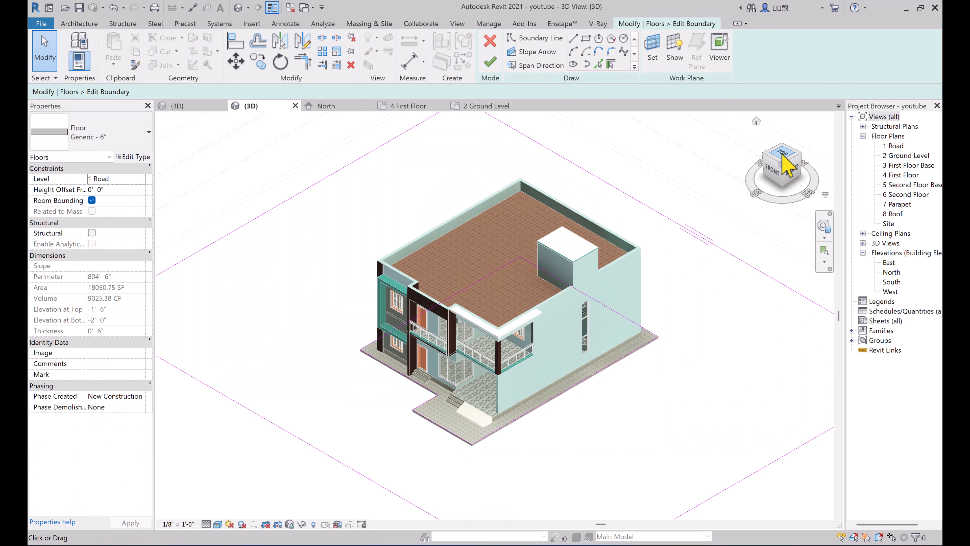
click(782, 155)
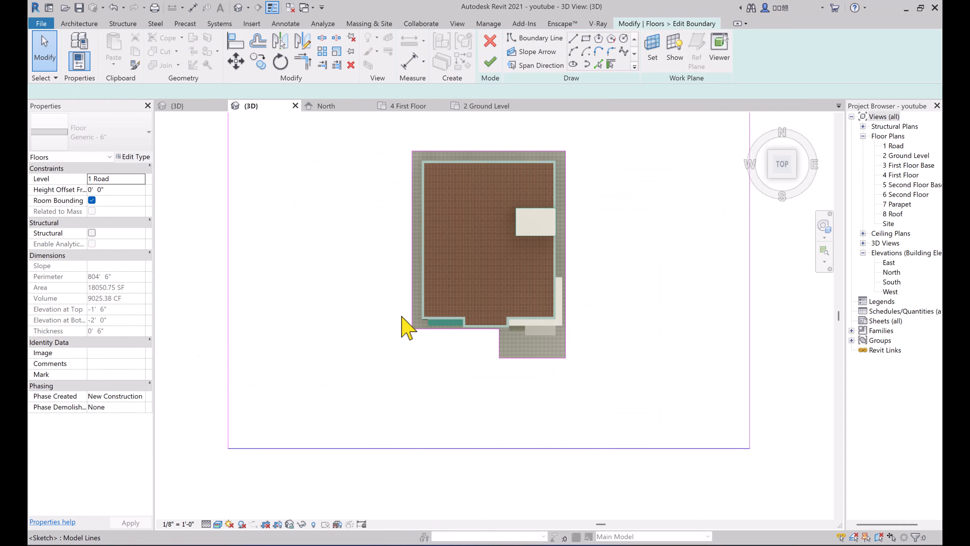
click(458, 448)
click(257, 59)
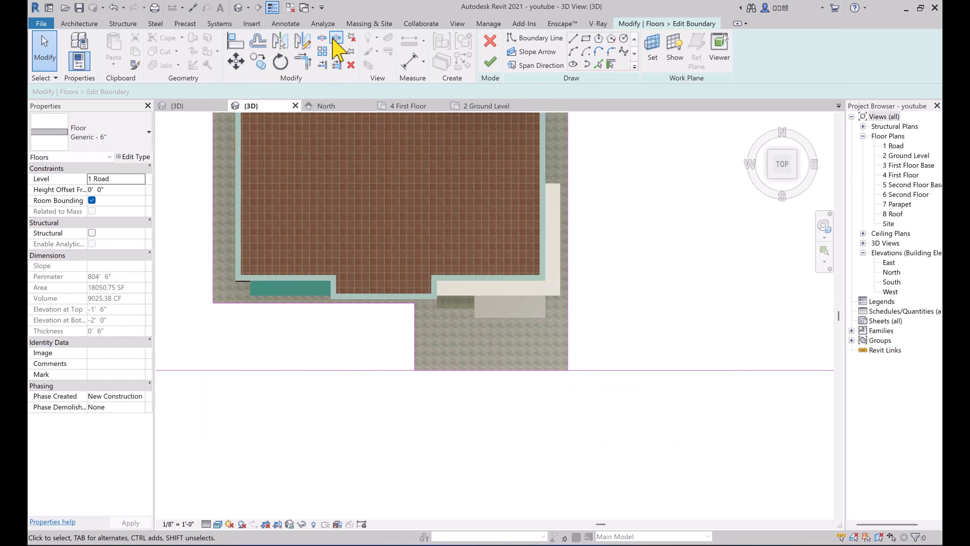
Step: Split the large floor's front boundary line, trim the pieces to the sides of the outside floor's front projection, and finish the sketch
click(321, 37)
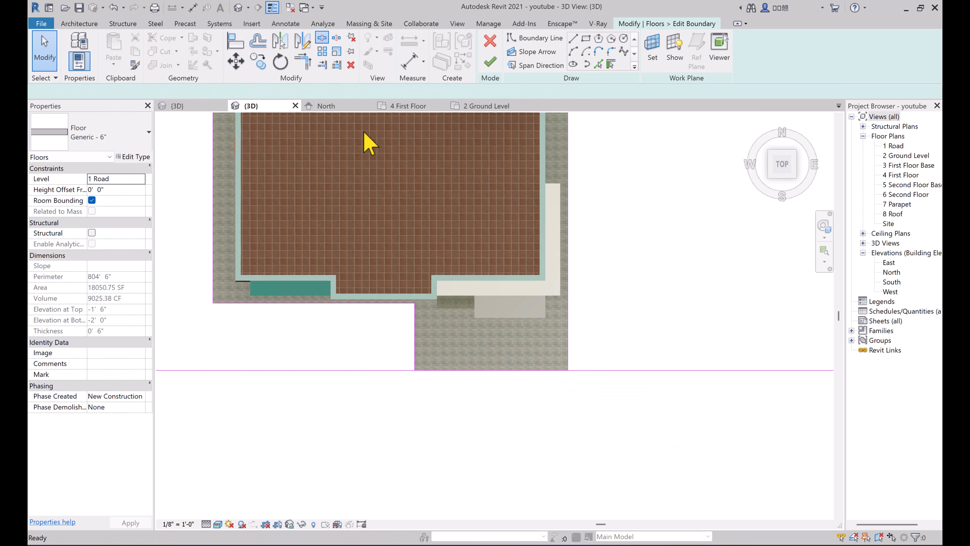
click(502, 409)
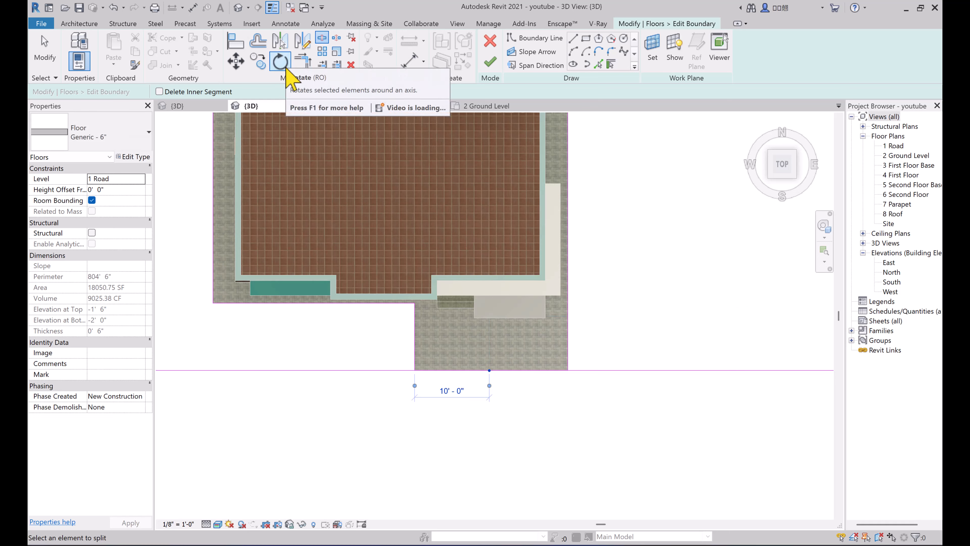
key(t)
key(r)
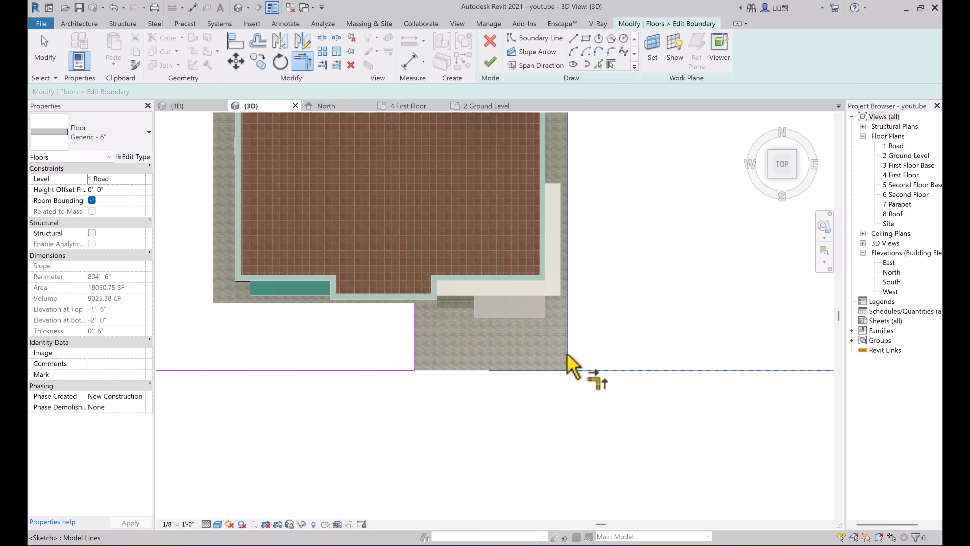
key(Escape)
scroll(626, 351, down, 3)
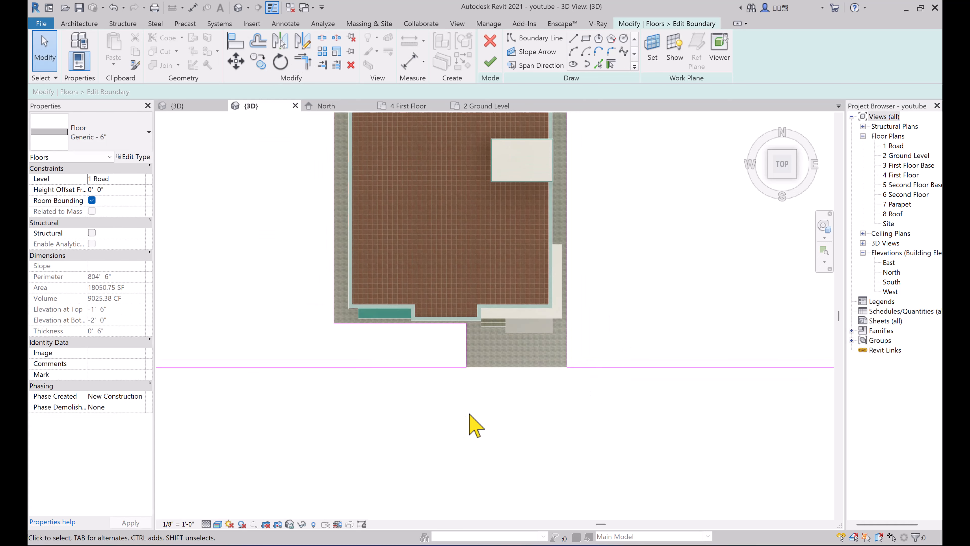
click(490, 61)
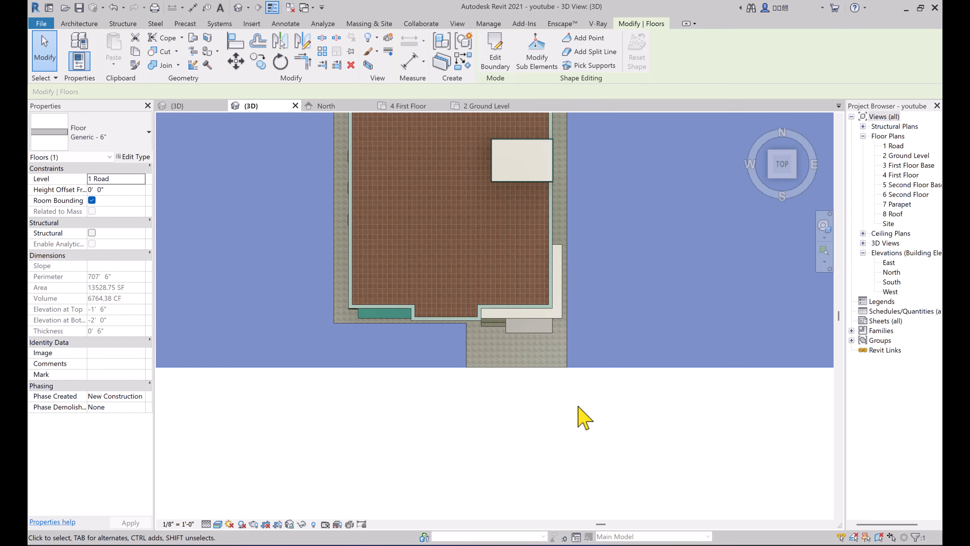
click(611, 417)
Step: Extend the outside floor's front projection by setting its front boundary edge distance to 15', and finish the sketch
scroll(638, 424, down, 2)
scroll(595, 409, up, 3)
click(554, 382)
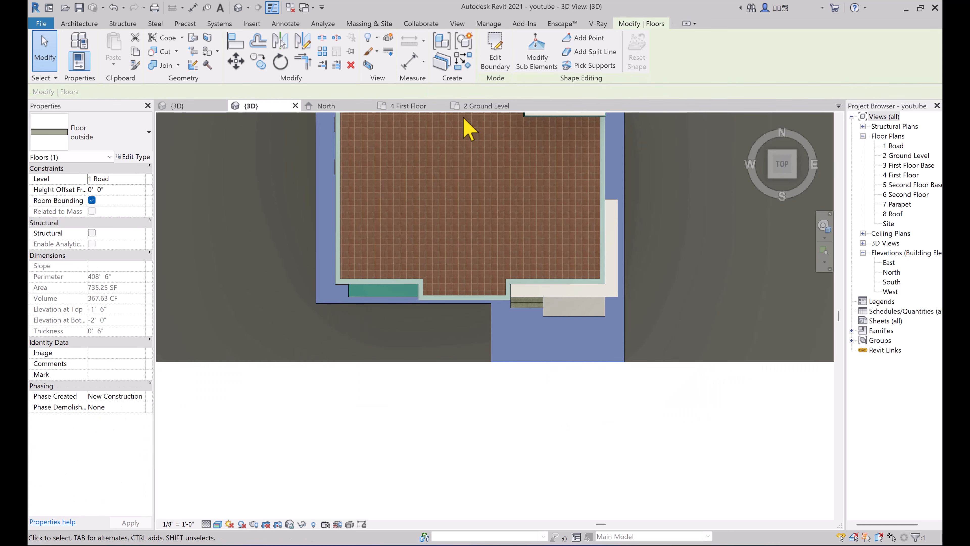
click(539, 362)
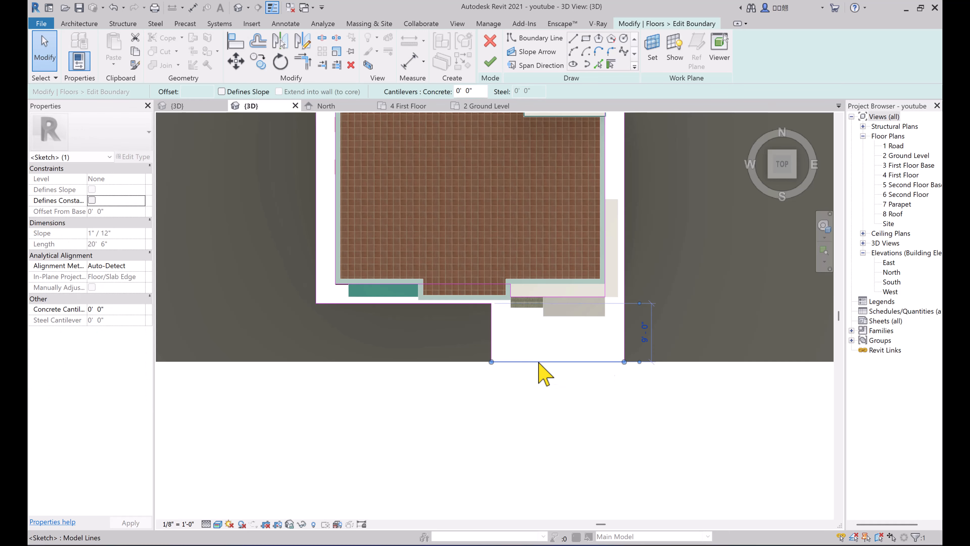
click(645, 340)
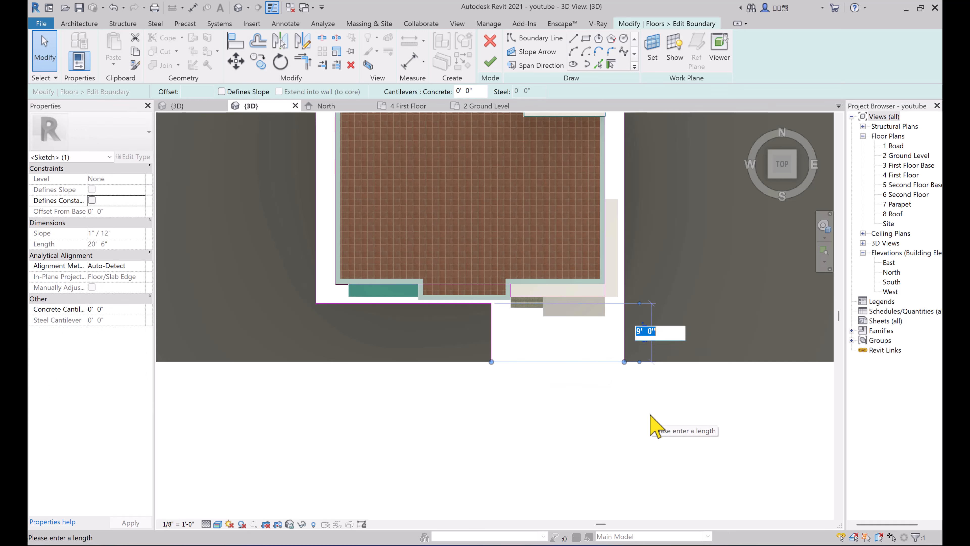
text(15)
key(Return)
click(719, 434)
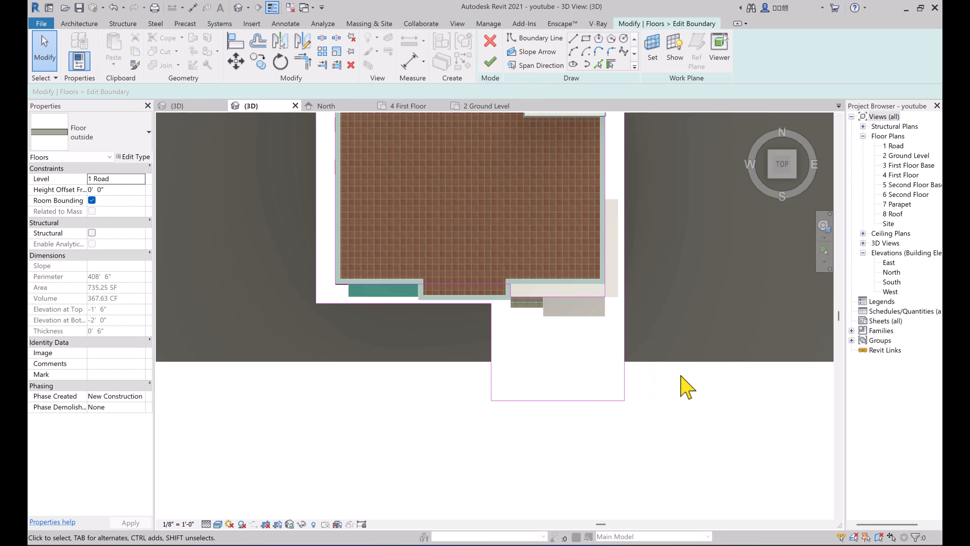
click(490, 61)
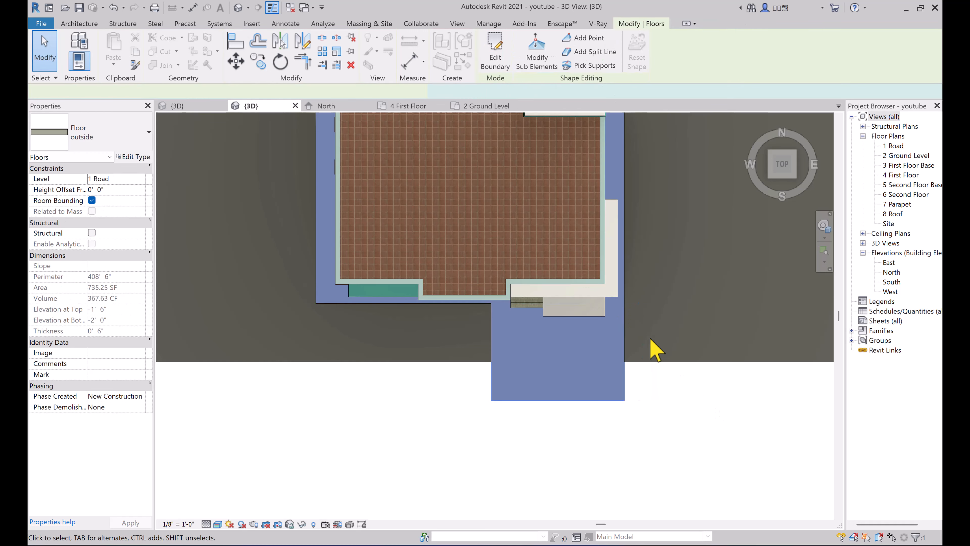
Step: Edit the boundary of the large Generic - 6" floor, setting the distance of the front line west of the projection to 15'
click(650, 361)
click(494, 57)
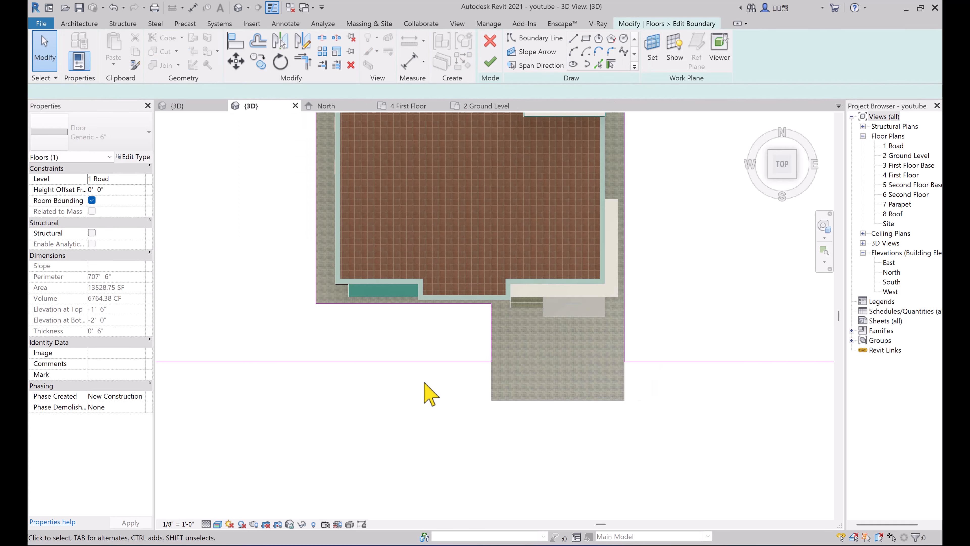
click(430, 362)
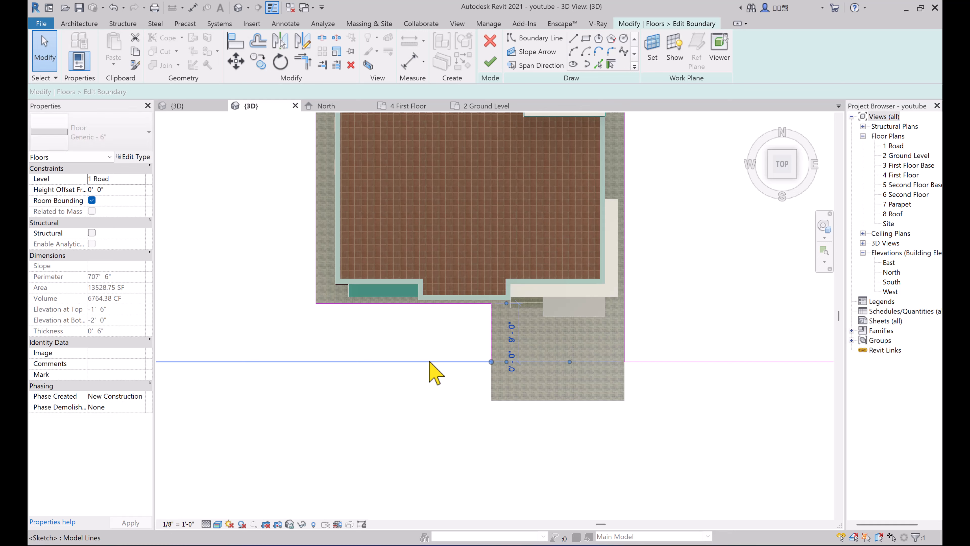
click(511, 342)
text(15')
key(Return)
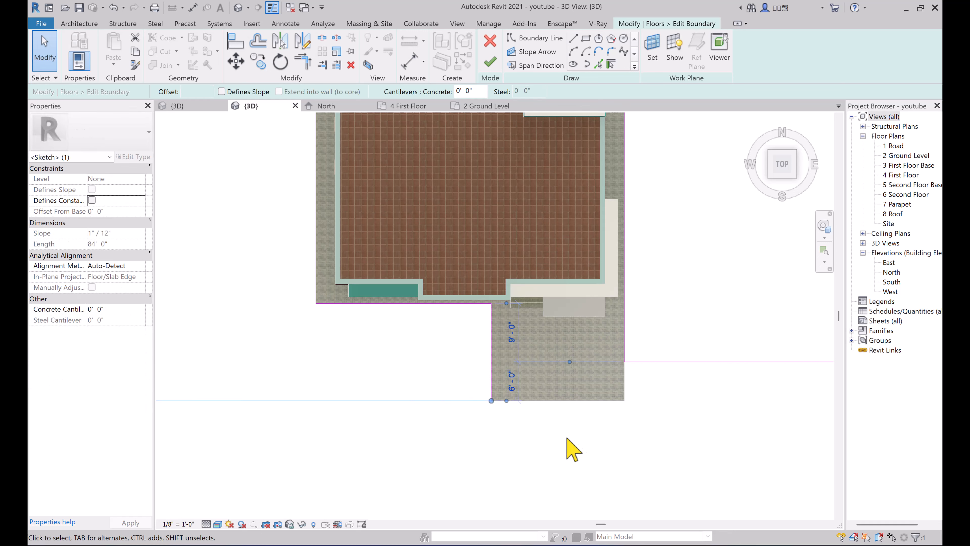
Step: Move the boundary's front line east of the projection to the projection's front edge, and extend the east side line to meet it
click(657, 361)
drag(579, 349, 580, 393)
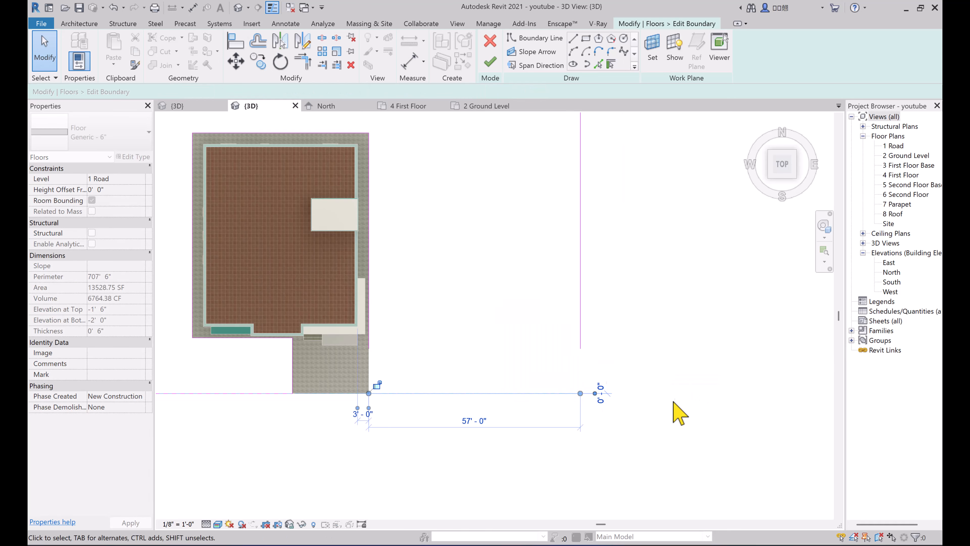
click(704, 401)
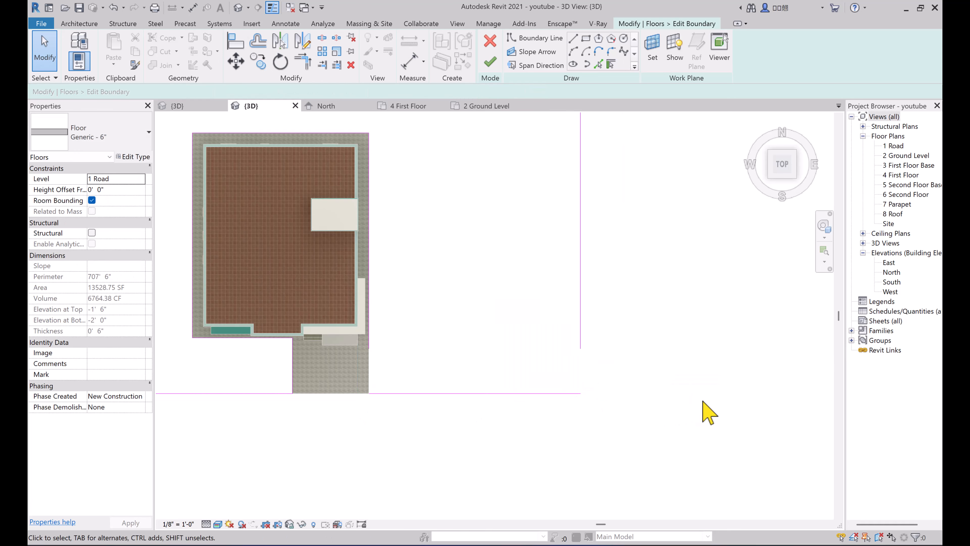
click(580, 336)
drag(582, 350, 580, 392)
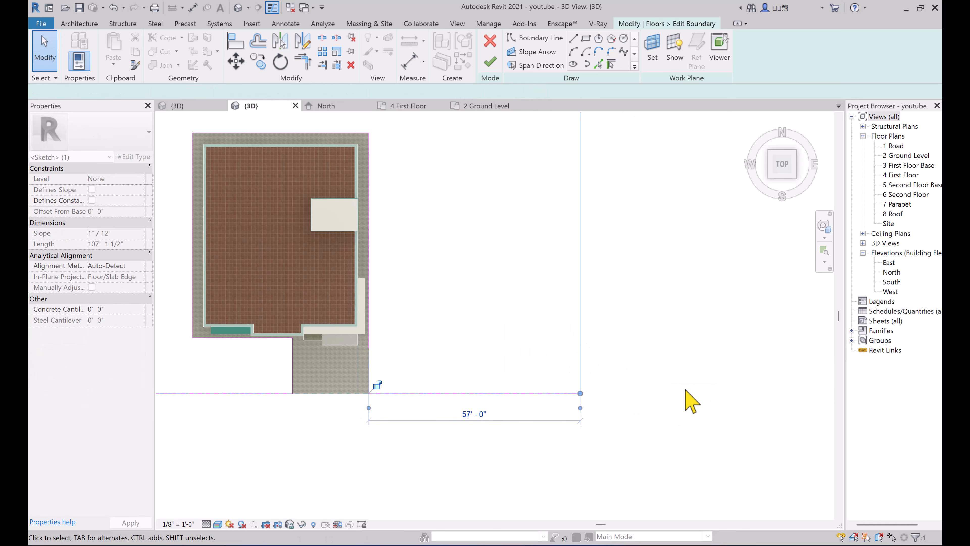
Step: Close the boundary gap by trimming the east front line to the projection's side line, and finish the floor sketch
scroll(370, 394, up, 4)
scroll(562, 395, down, 7)
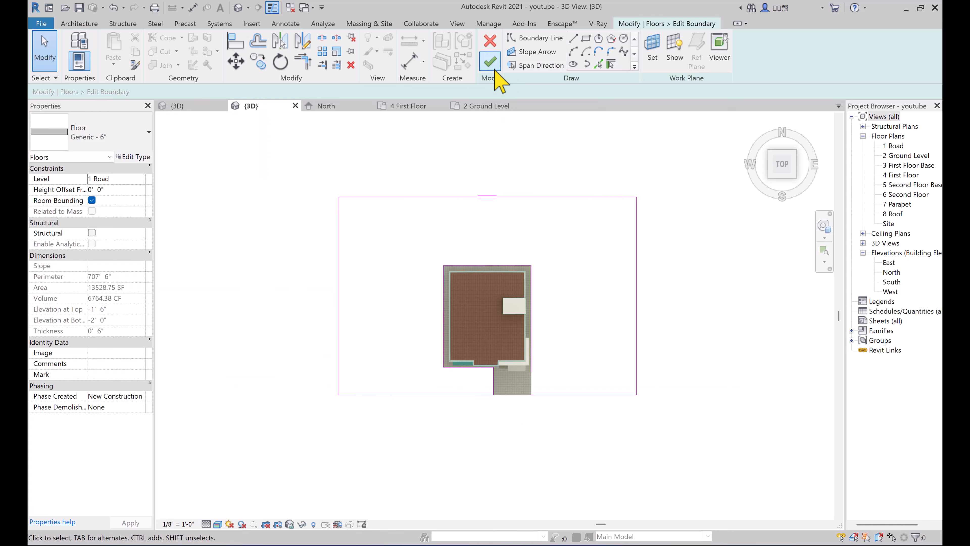
click(493, 67)
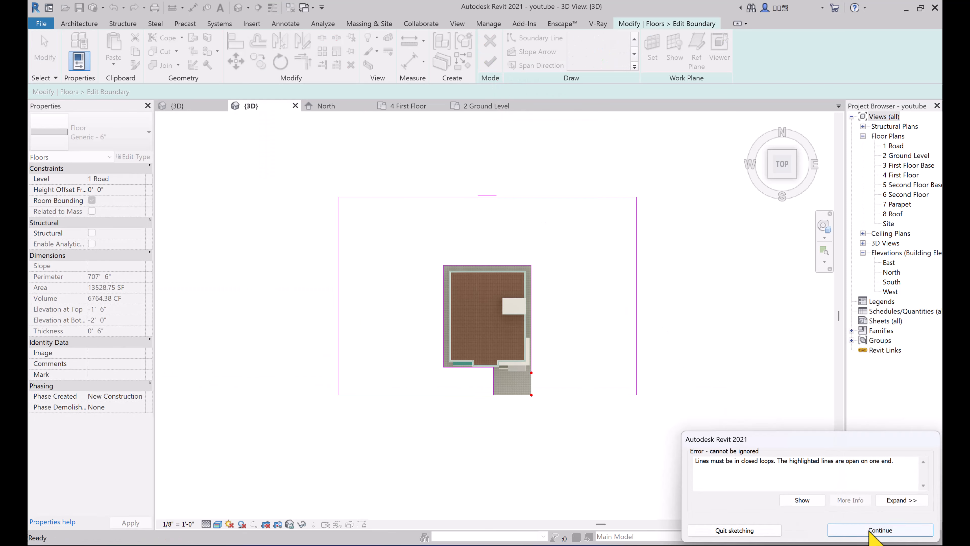
click(879, 530)
scroll(537, 337, up, 4)
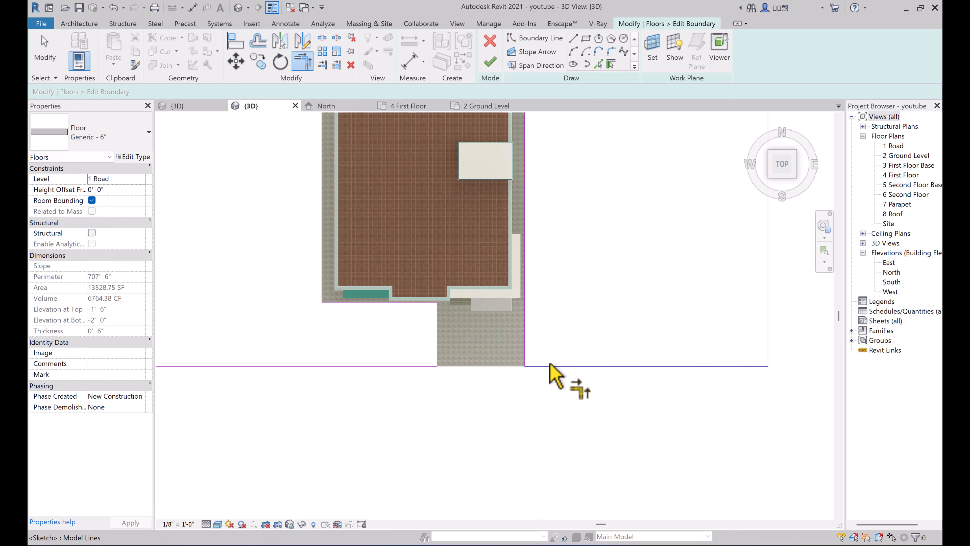
click(490, 62)
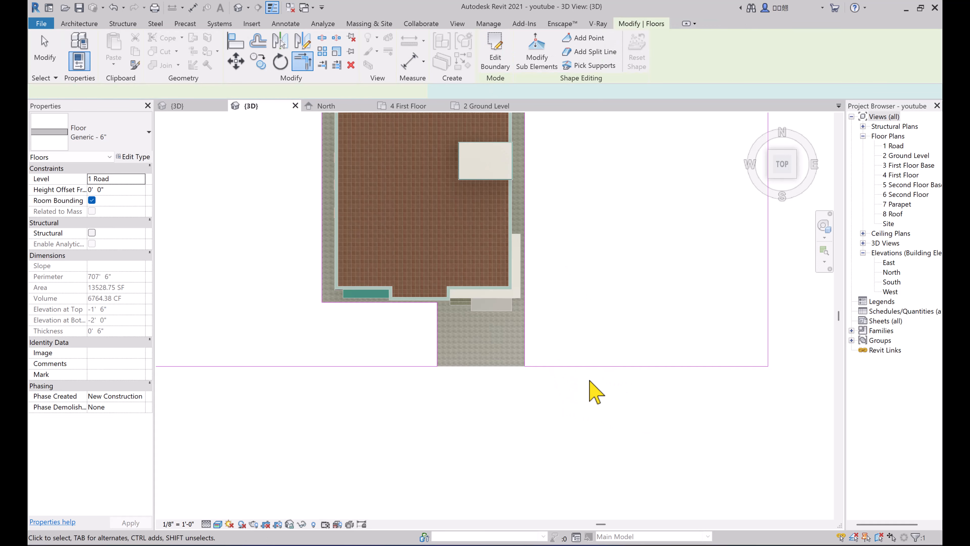
click(595, 390)
scroll(599, 431, down, 3)
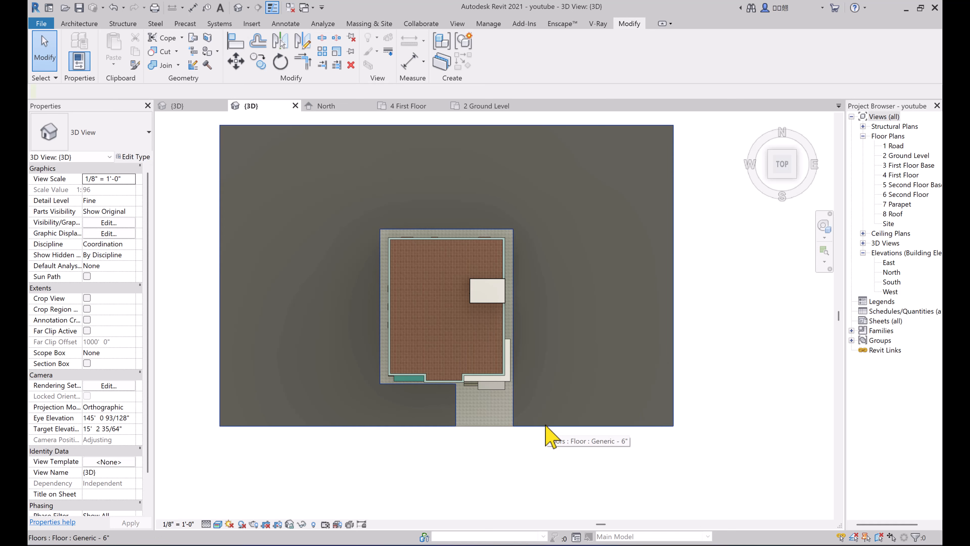
Step: Duplicate the large ground floor's type as green land
click(542, 418)
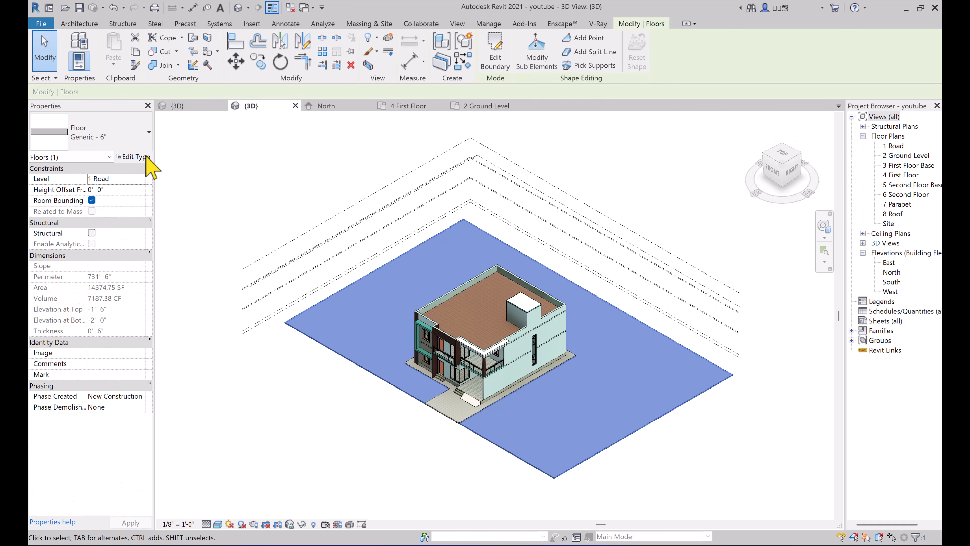
click(136, 157)
click(867, 141)
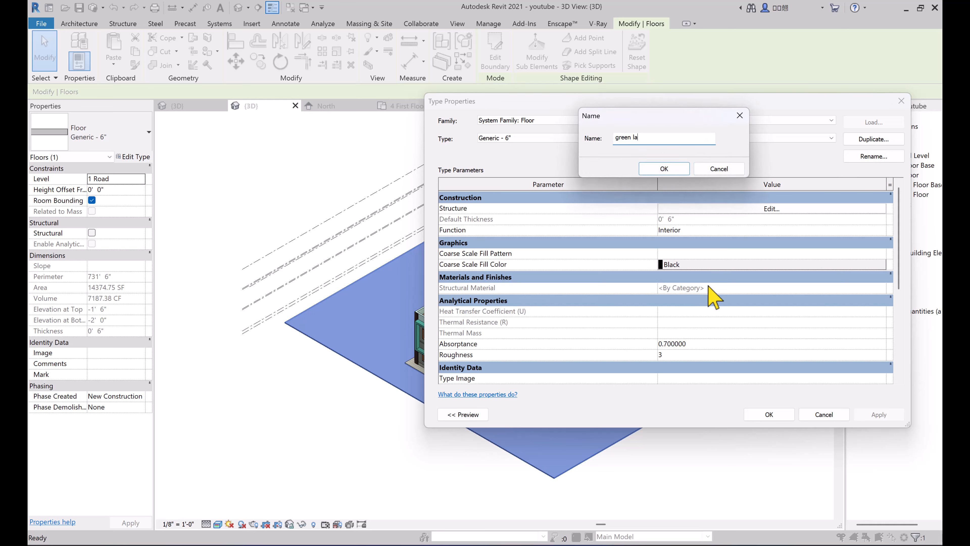
text(green land)
key(Return)
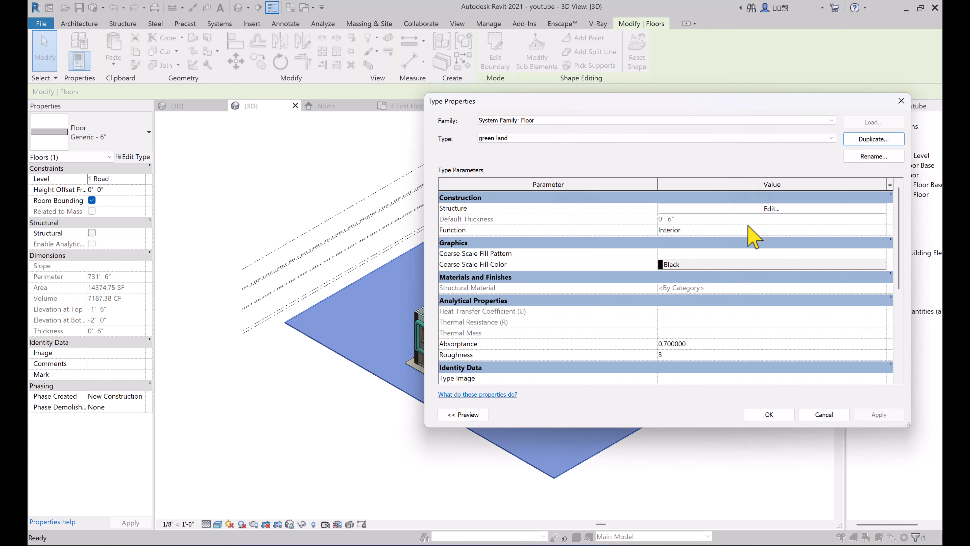
Step: Insert a layer above the structure in the green land floor assembly and set its function to Finish 1 [4]
click(774, 209)
click(452, 206)
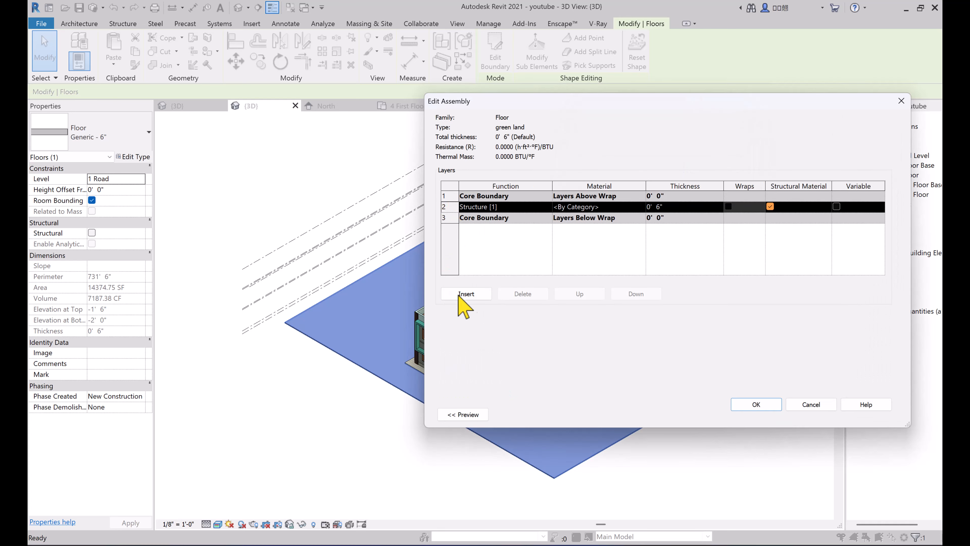
click(465, 294)
click(544, 210)
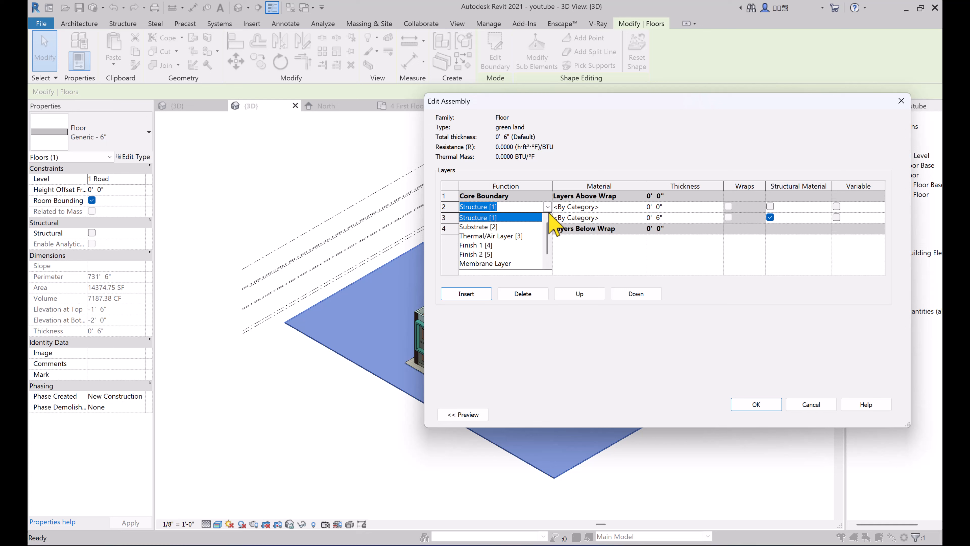
click(477, 245)
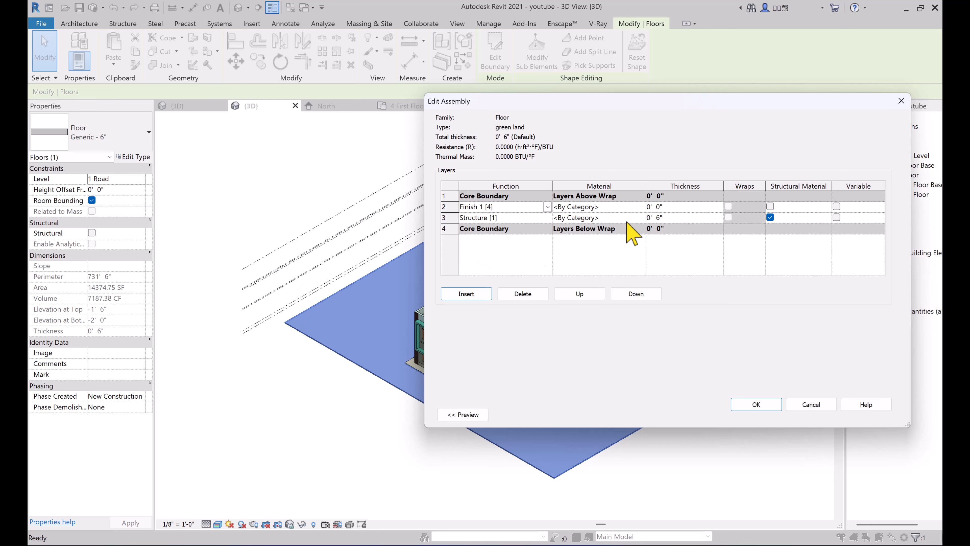
Step: Assign the material 7.RCC to the green land type's Structure layer
click(642, 218)
click(642, 219)
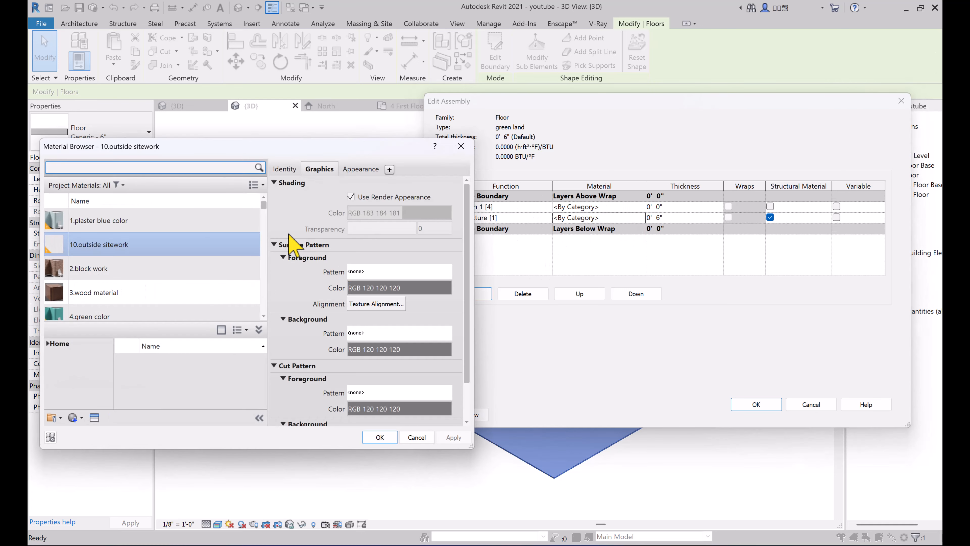
scroll(105, 285, down, 1)
scroll(105, 290, down, 1)
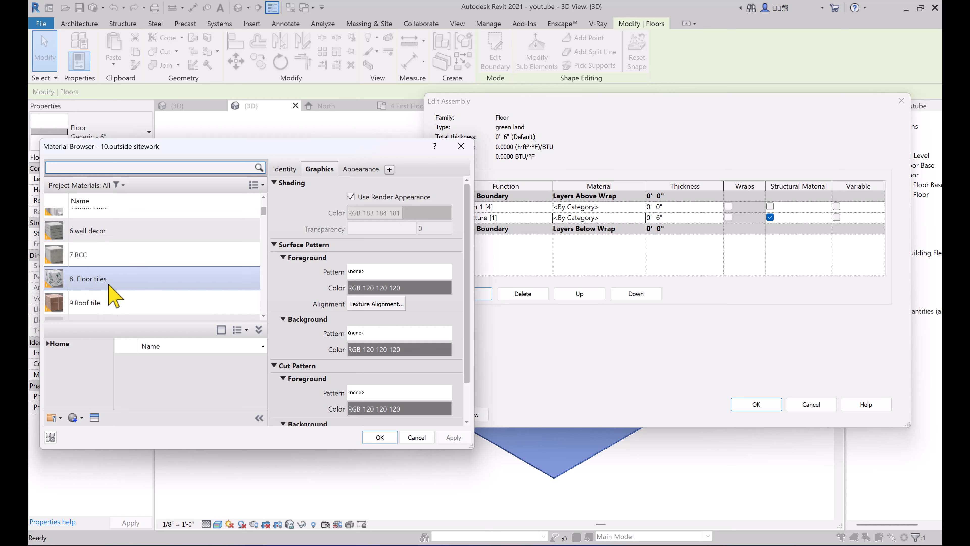
click(92, 256)
click(379, 437)
Step: Set the Structure layer's thickness to 5.5" and the Finish 1 layer's thickness to 0.5"
click(668, 216)
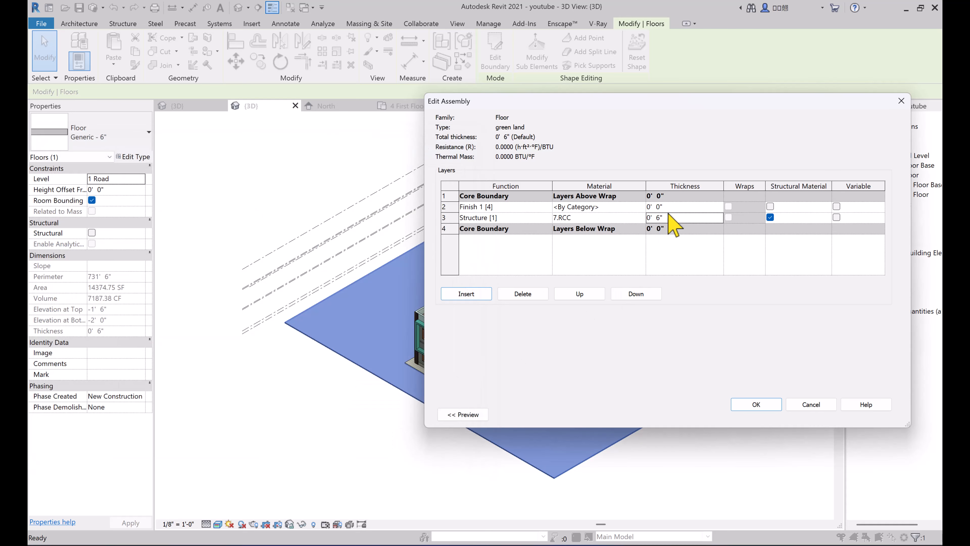
text(5.5)
key(Tab)
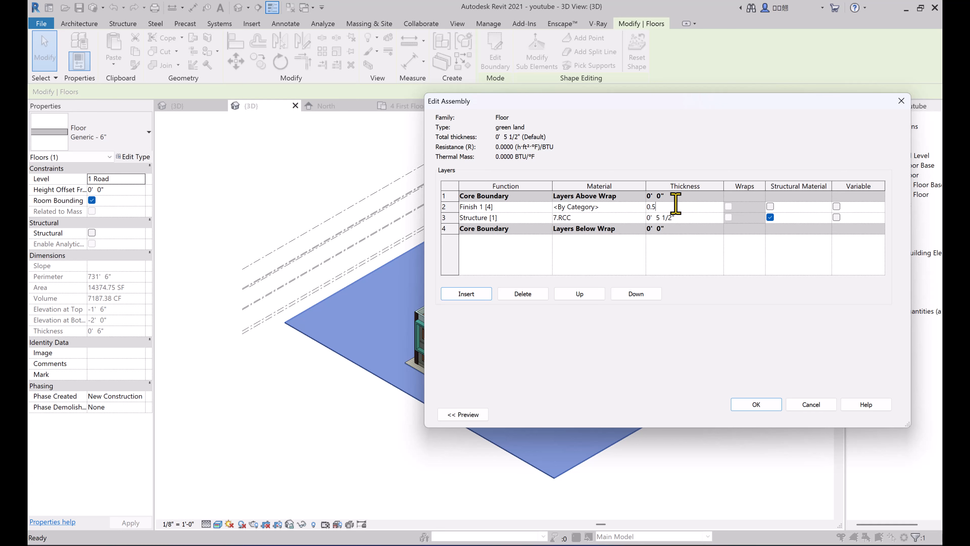
key(Tab)
Step: Create a new material for the Finish 1 layer and name it 11.Grass
click(626, 206)
click(640, 207)
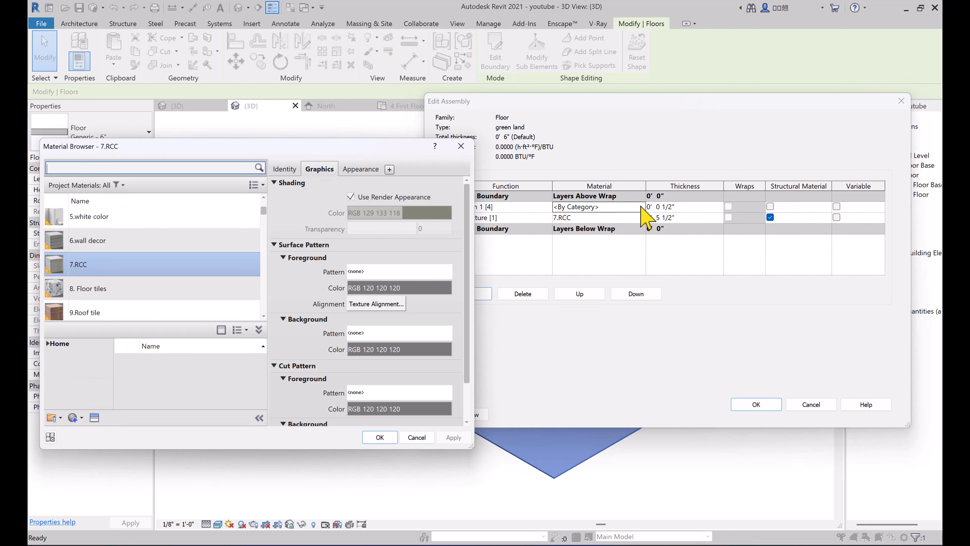
click(82, 417)
click(92, 431)
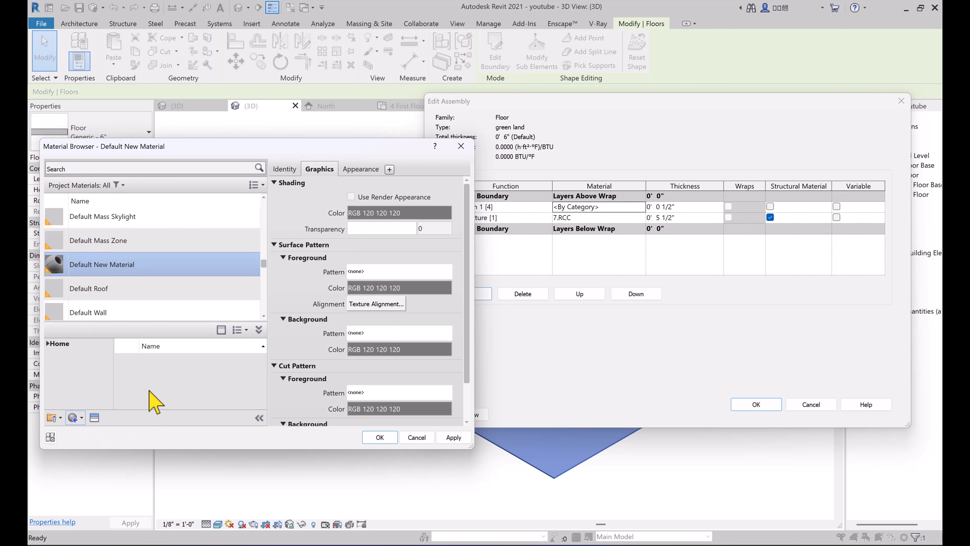
right_click(126, 266)
click(145, 296)
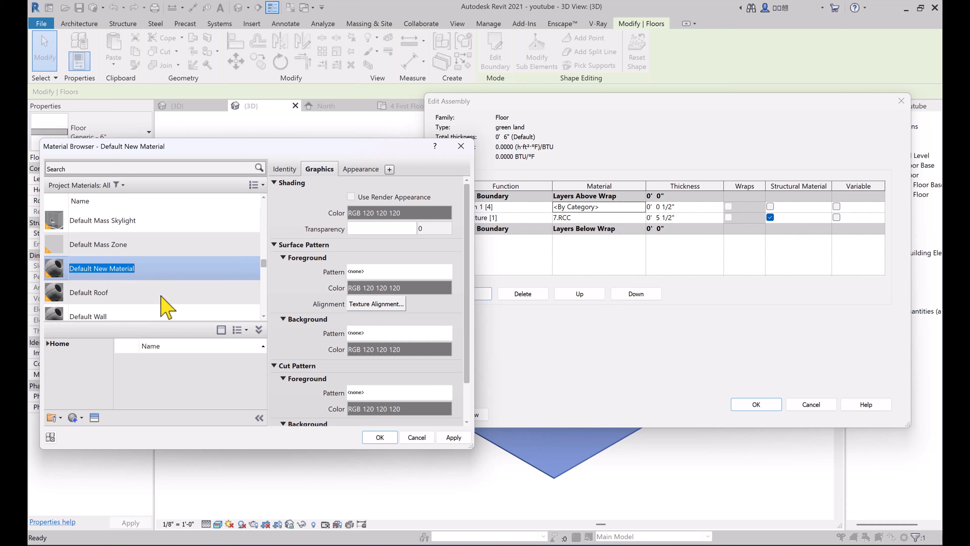
text(11.Gras)
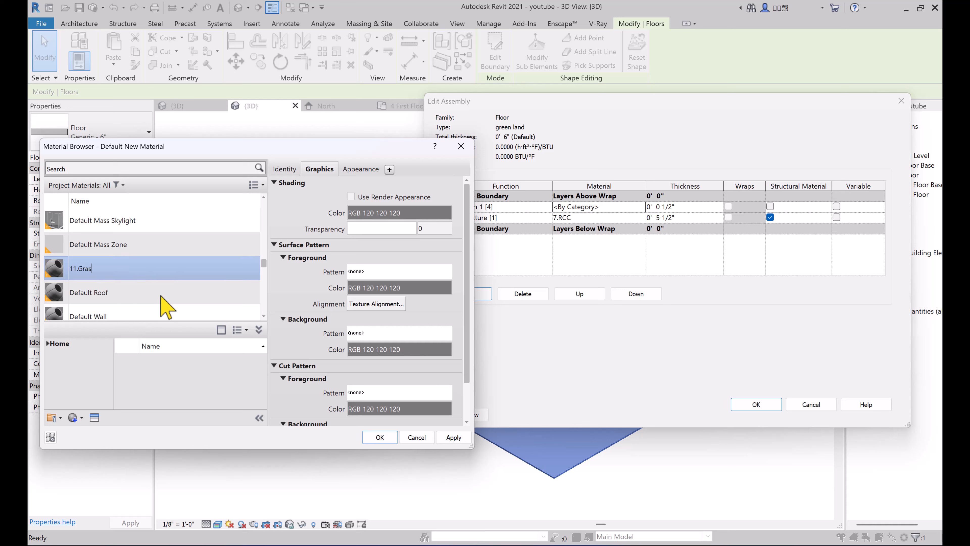
text(s)
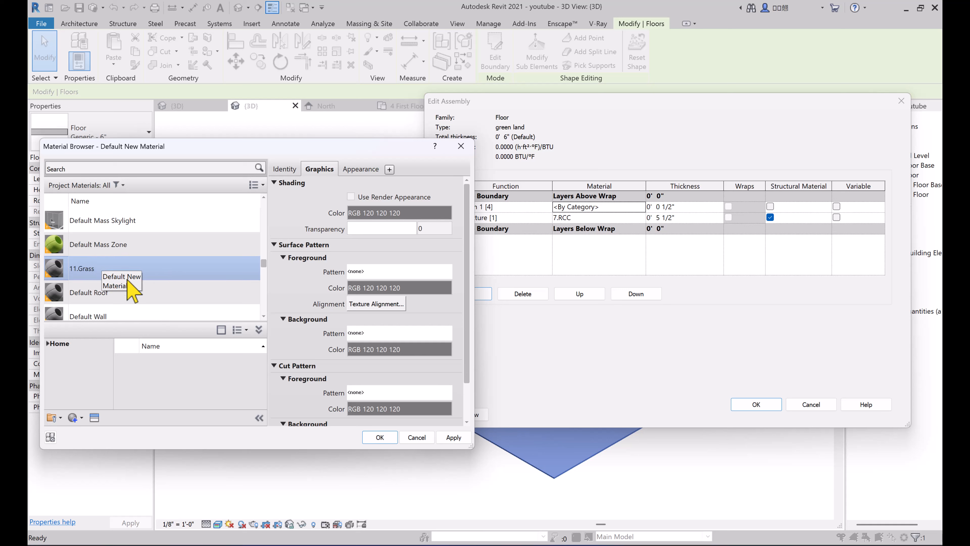
Step: Use the render appearance for 11.Grass shading and assign it the Grass - High Quality asset from the Sitework appearance library
click(350, 196)
click(94, 417)
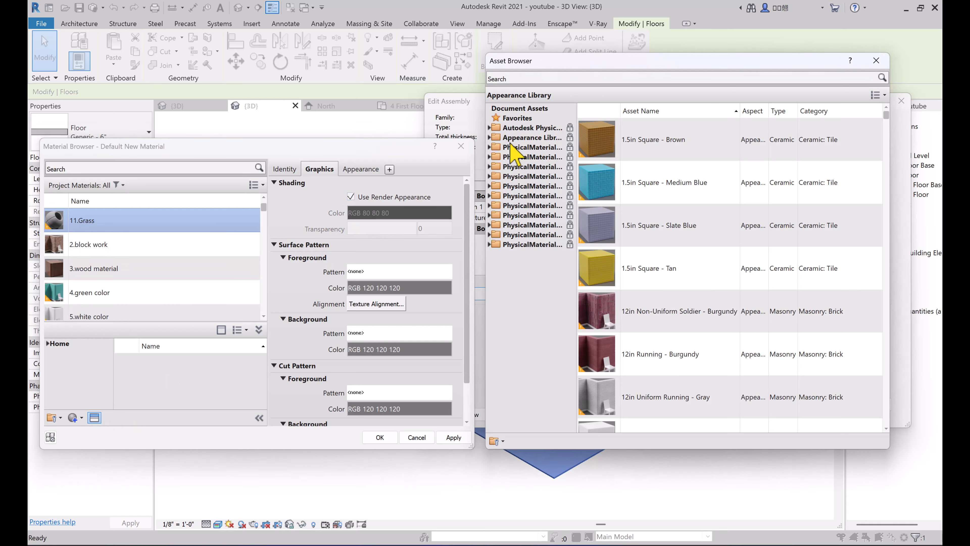
click(489, 137)
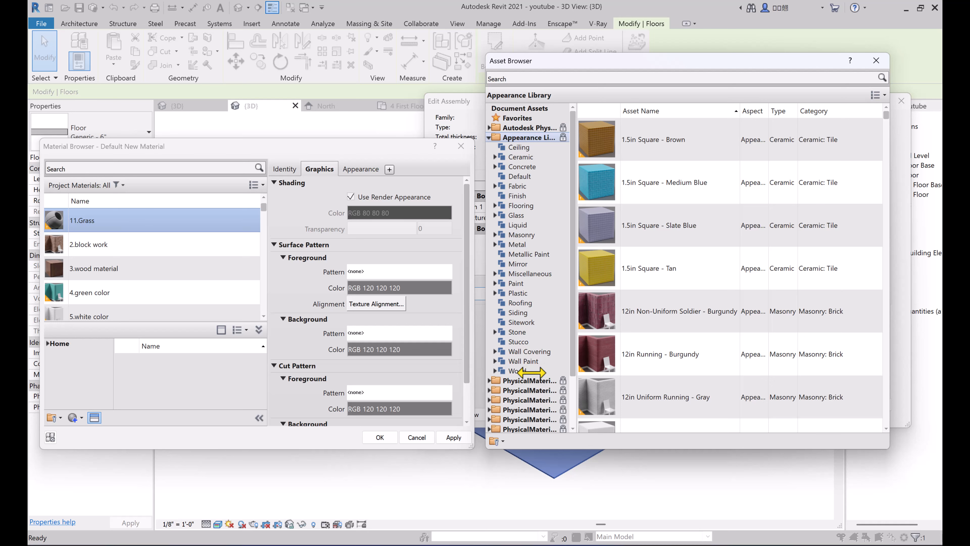
click(512, 322)
scroll(767, 258, down, 10)
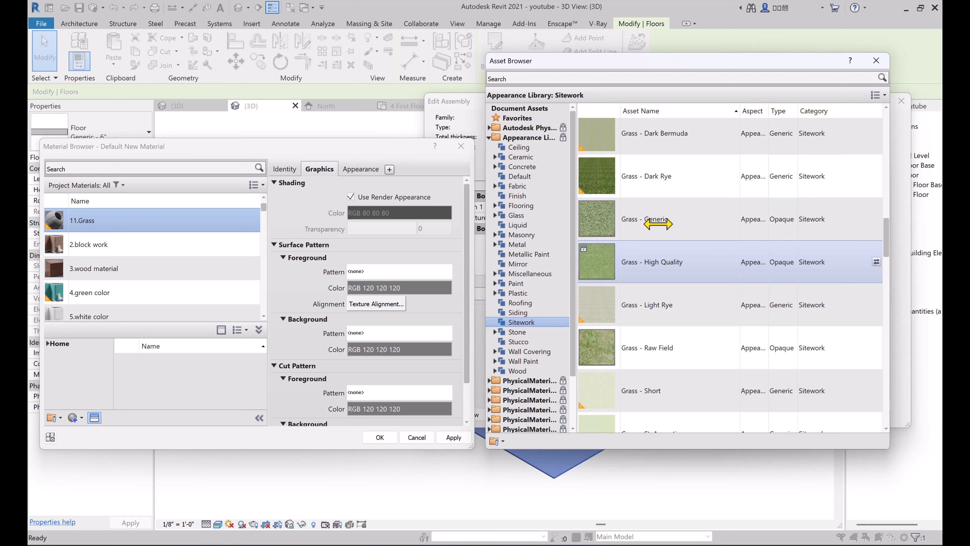
double_click(646, 269)
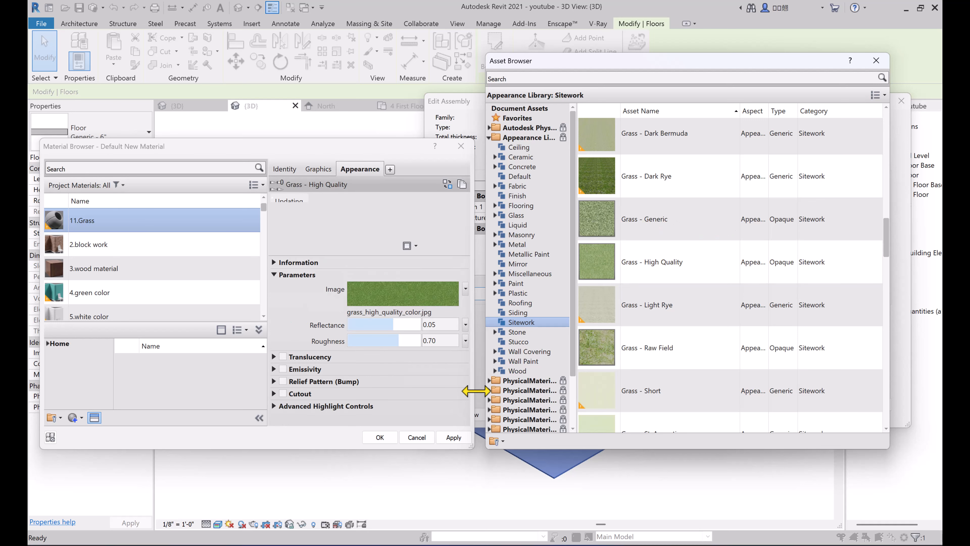
Step: Apply the 11.Grass material to the Finish 1 layer, accept the green land type's changes, and deselect the floor
click(453, 436)
click(380, 437)
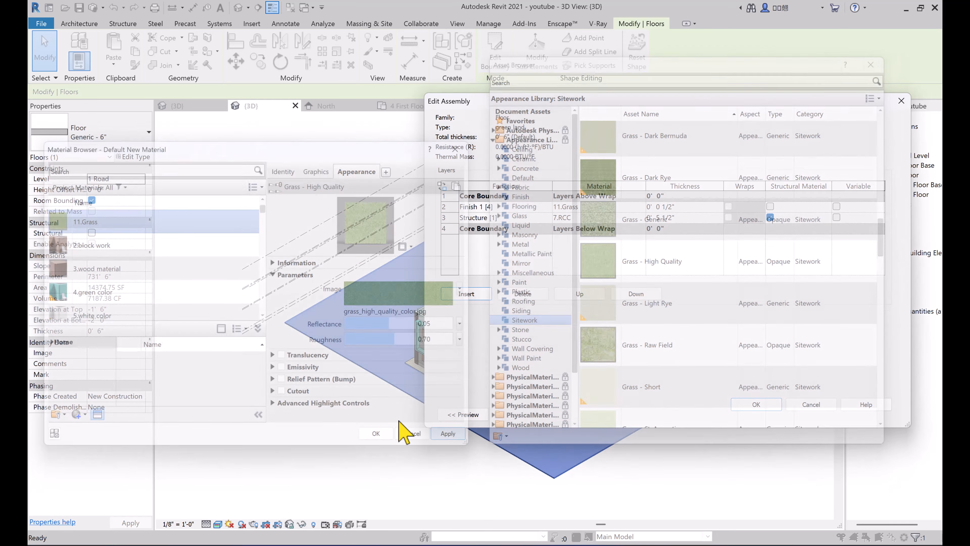
click(758, 405)
click(769, 415)
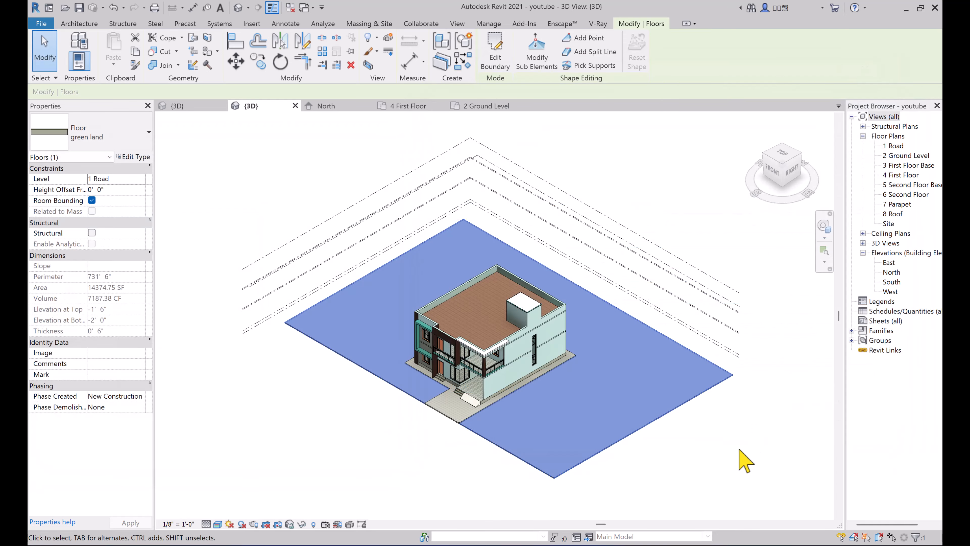
click(745, 461)
scroll(438, 468, up, 1)
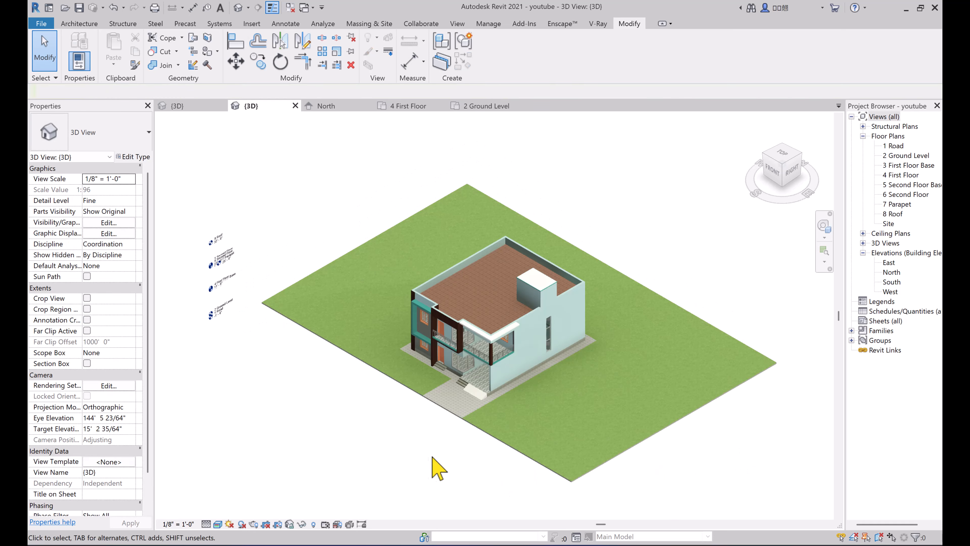
middle_drag(439, 468, 494, 470)
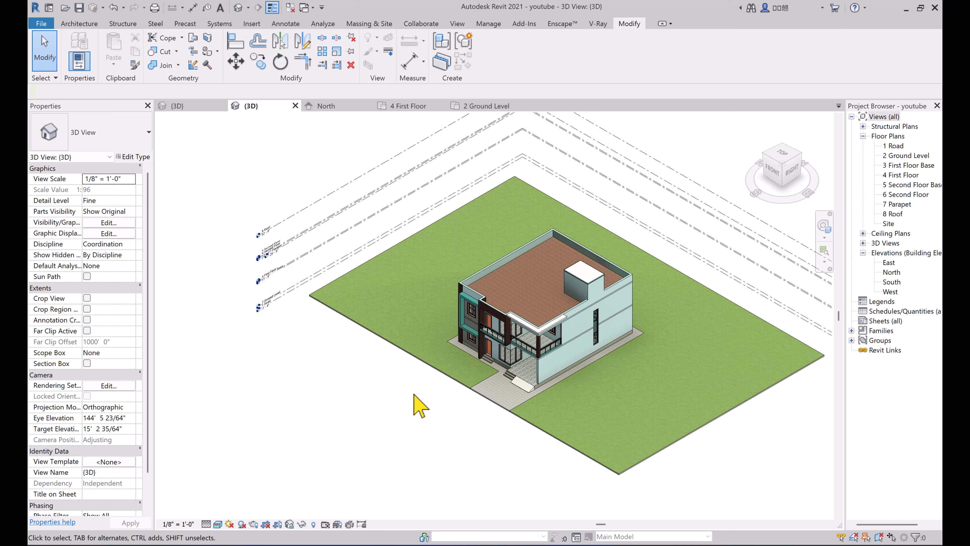
Step: Start a Generic - 6" floor and sketch a rectangle about 32' by 160' along the front edge of the grass ground
click(81, 26)
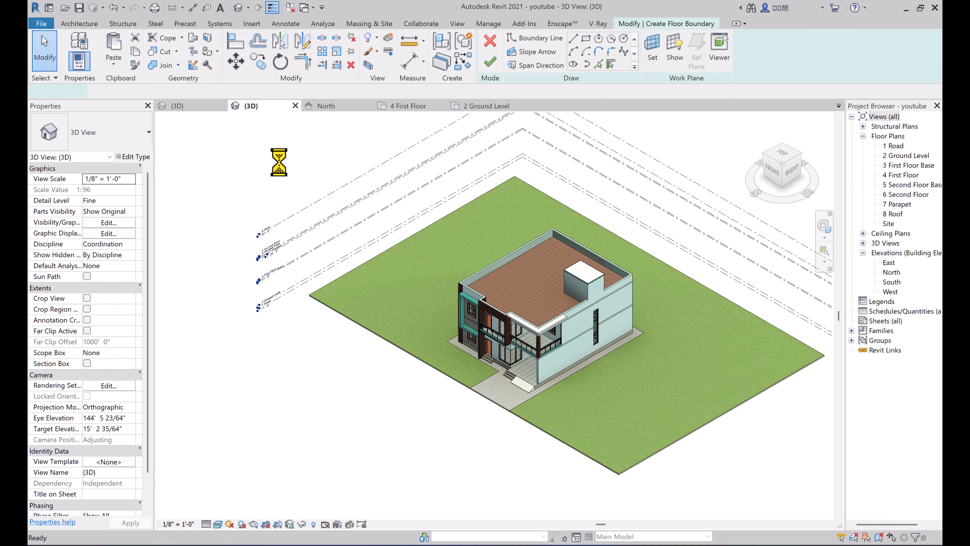
click(786, 156)
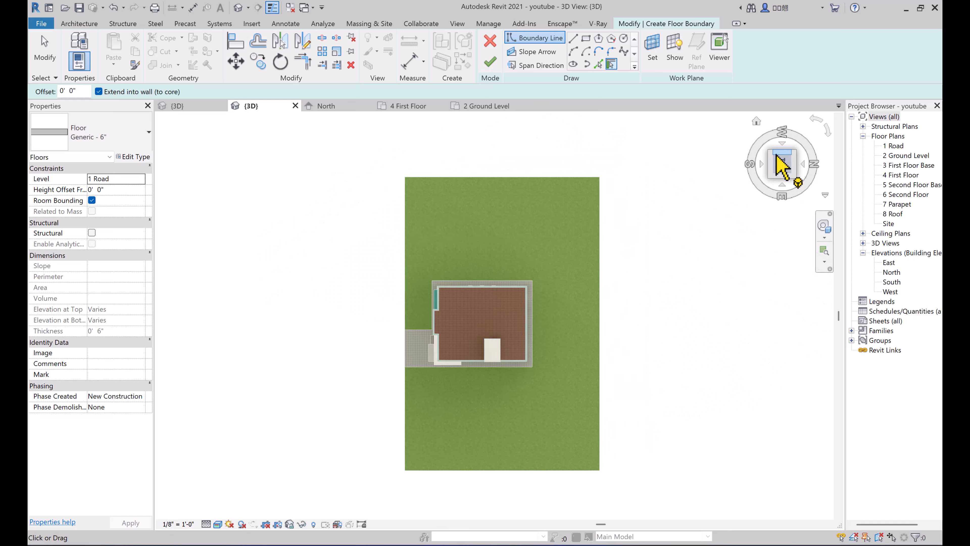
click(124, 147)
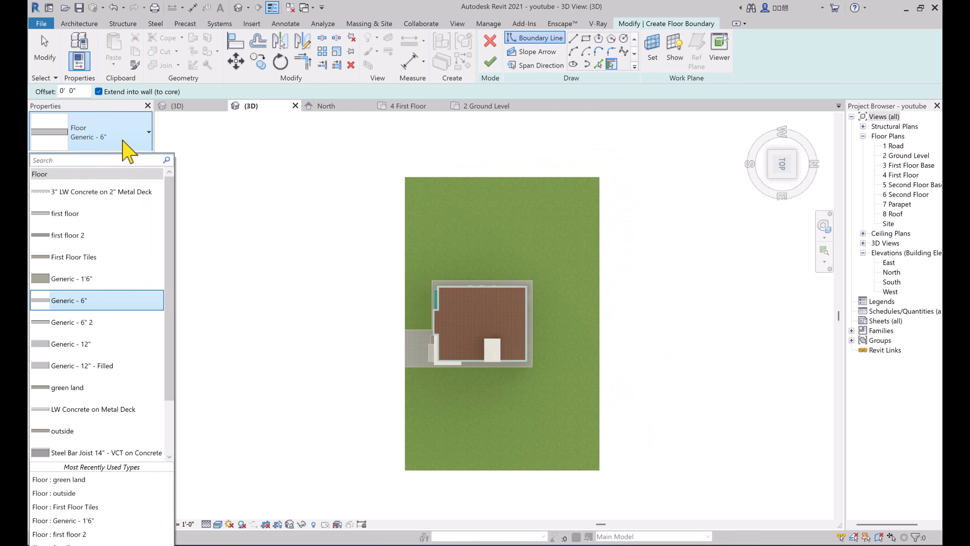
click(149, 138)
click(587, 39)
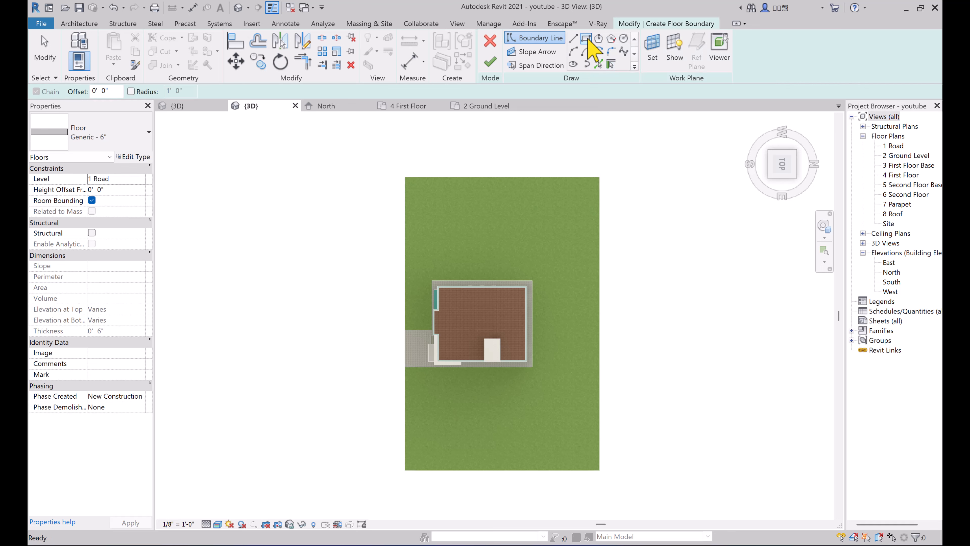
click(405, 177)
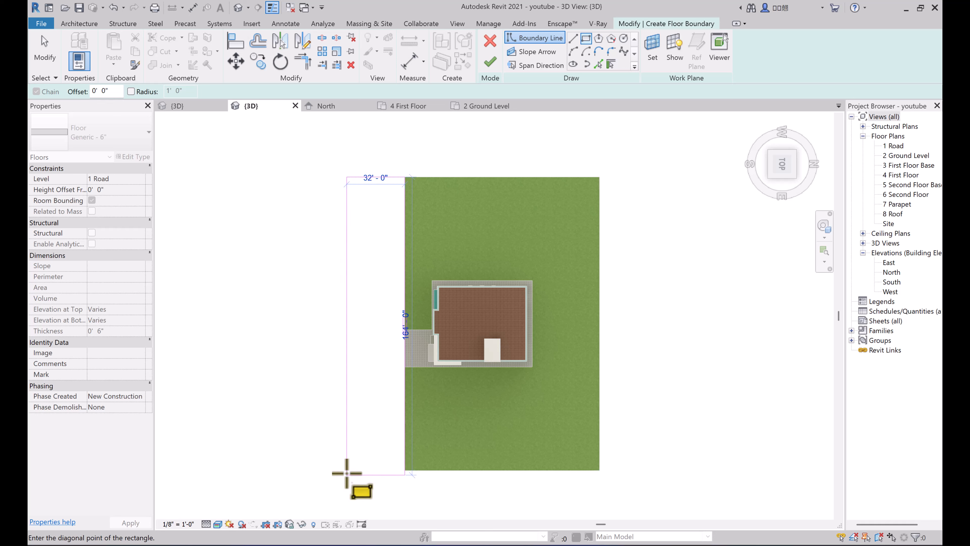
click(347, 468)
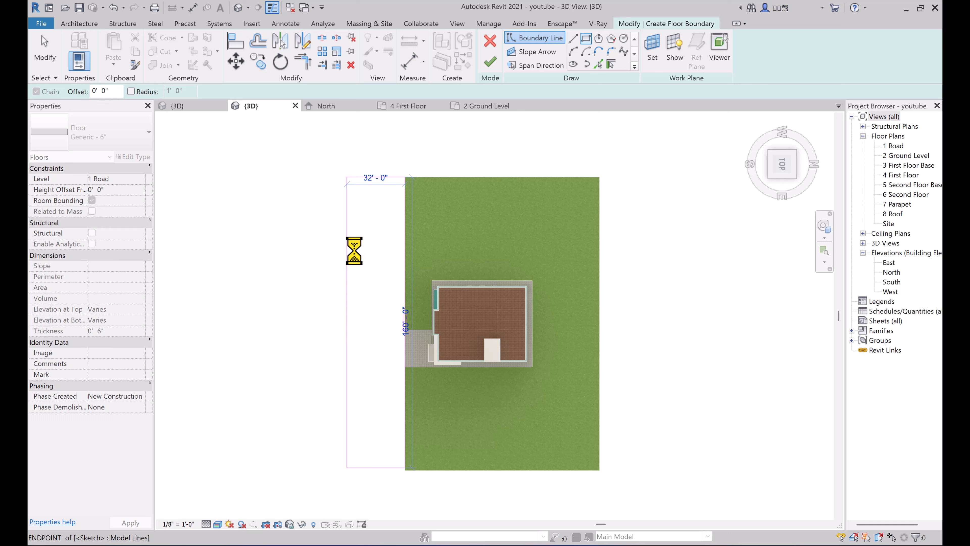
Step: Set the floor sketch's width to 22' and finish the floor boundary
click(374, 144)
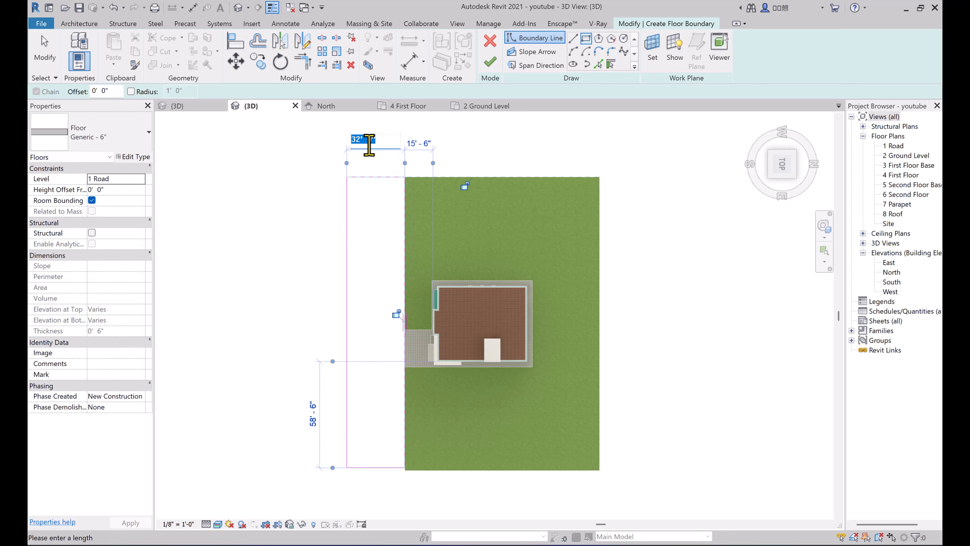
text(22')
key(Return)
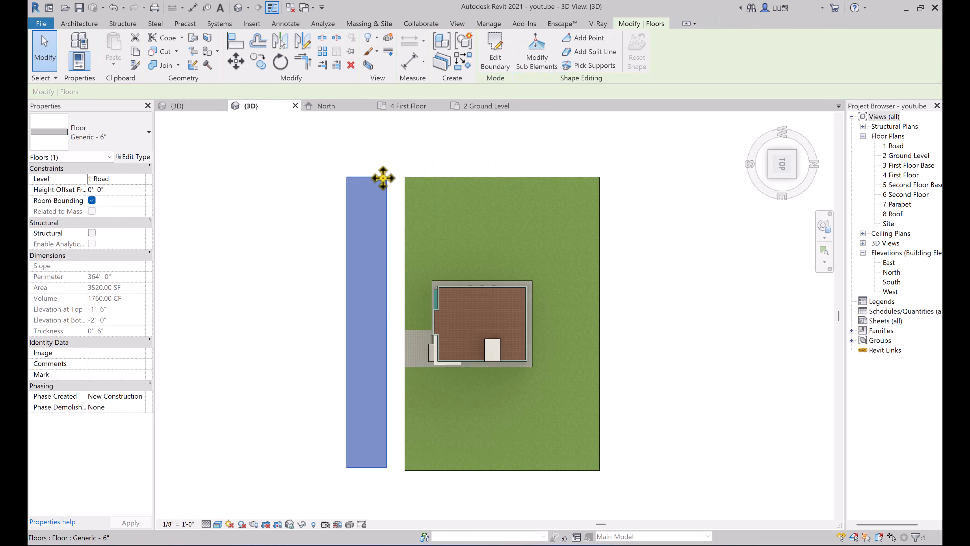
Step: Move the new floor strip by its corner so it sits flush against the front edge of the grass ground
click(235, 61)
click(386, 177)
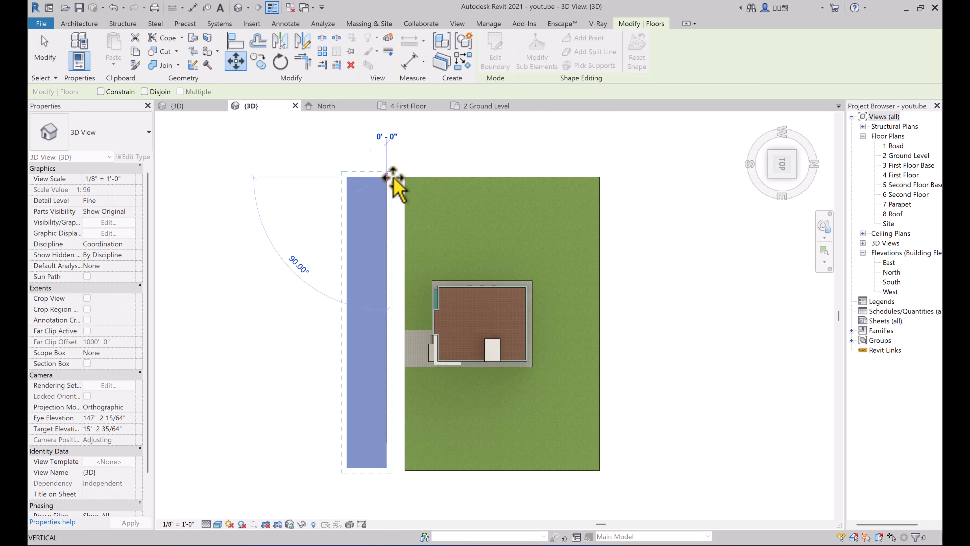
click(404, 176)
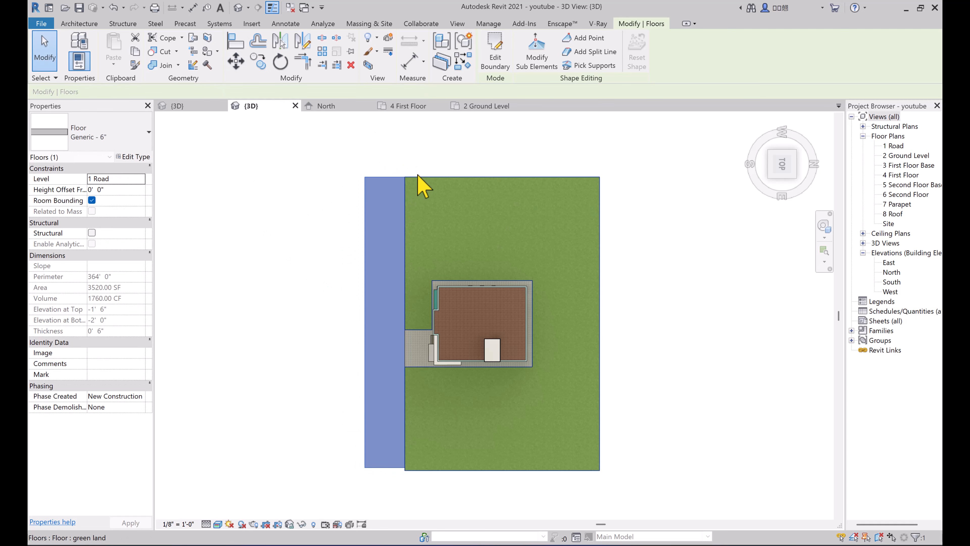
click(476, 165)
Step: Duplicate the front floor strip's type and name the new type road
shift+middle_drag(517, 156, 424, 457)
scroll(420, 449, up, 3)
click(418, 443)
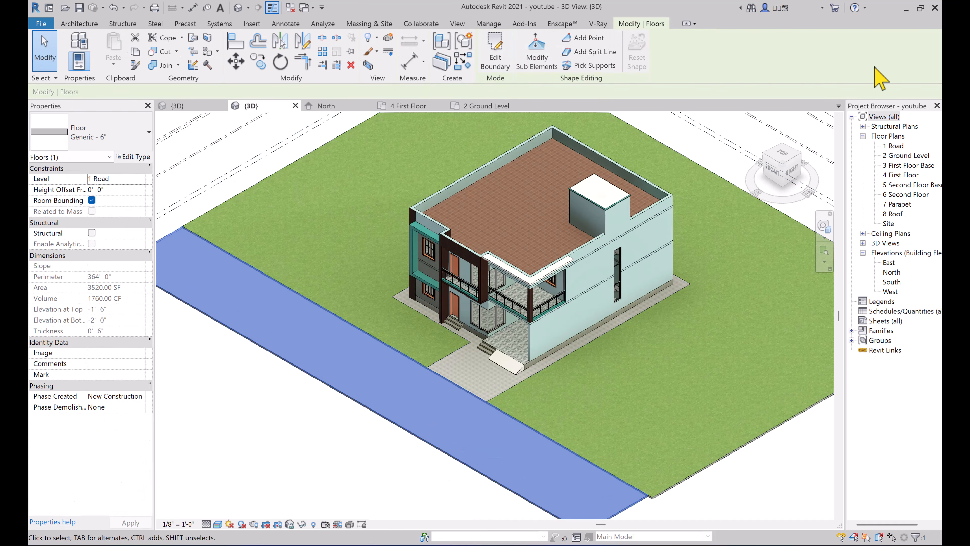
click(134, 157)
click(852, 156)
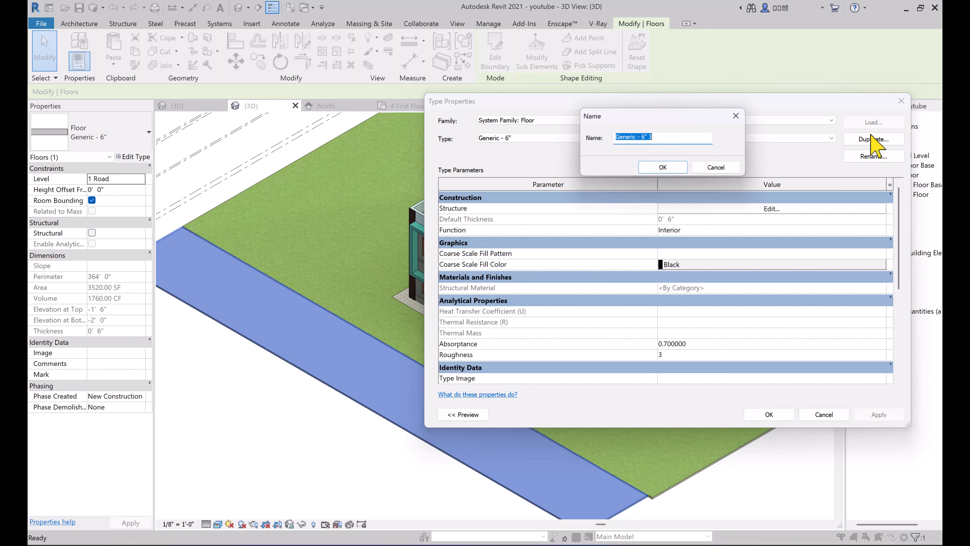
text(road)
click(664, 168)
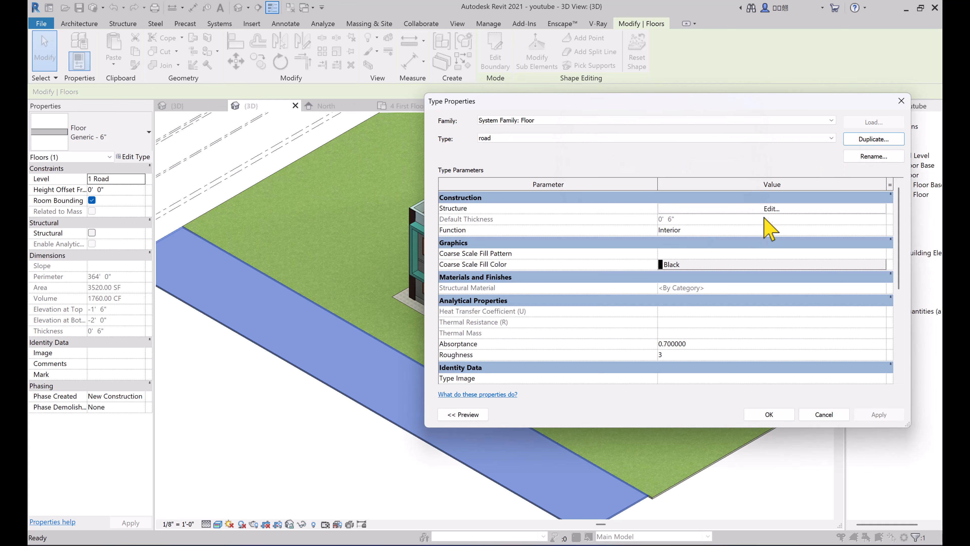
Step: Insert a 0.5" layer above the road type's existing Structure layer and set the existing layer's thickness to 5.5"
click(771, 208)
click(449, 207)
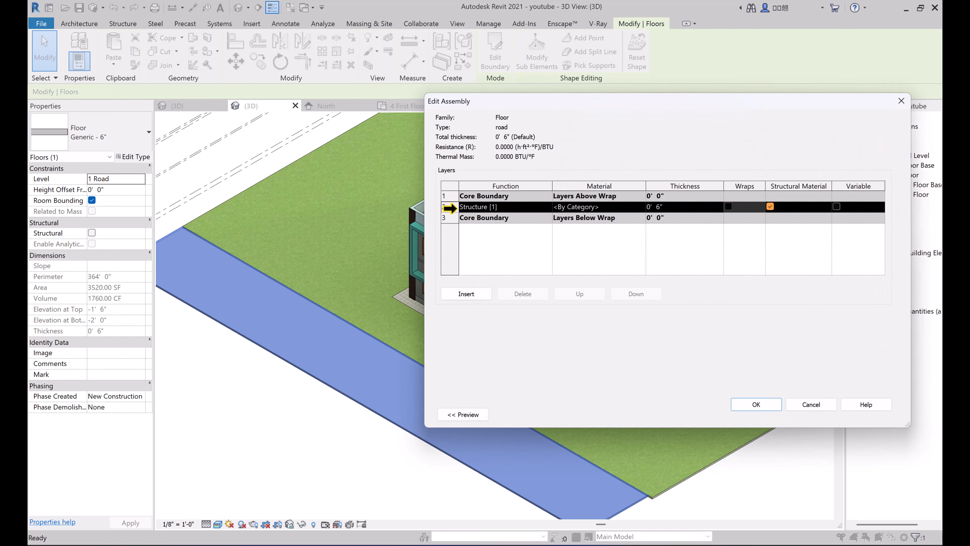
click(465, 295)
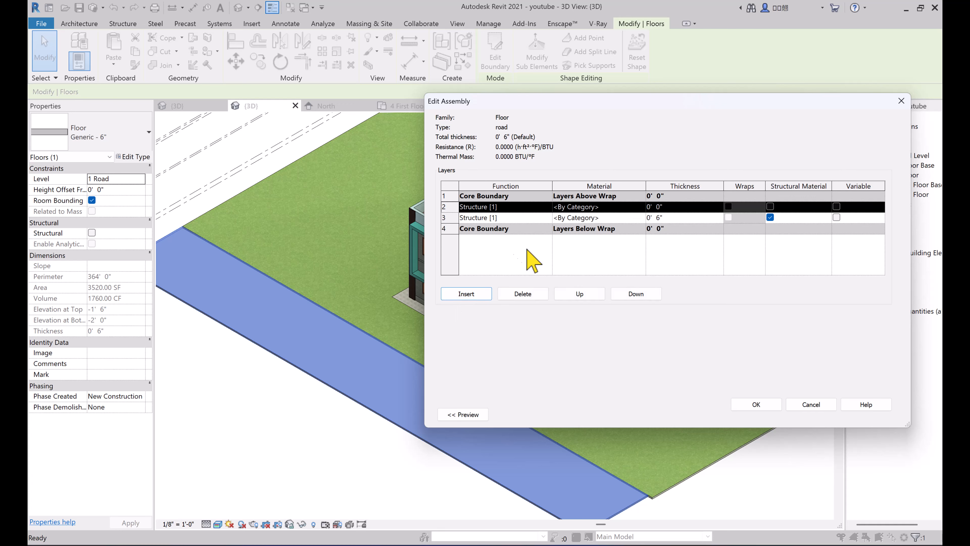
click(672, 206)
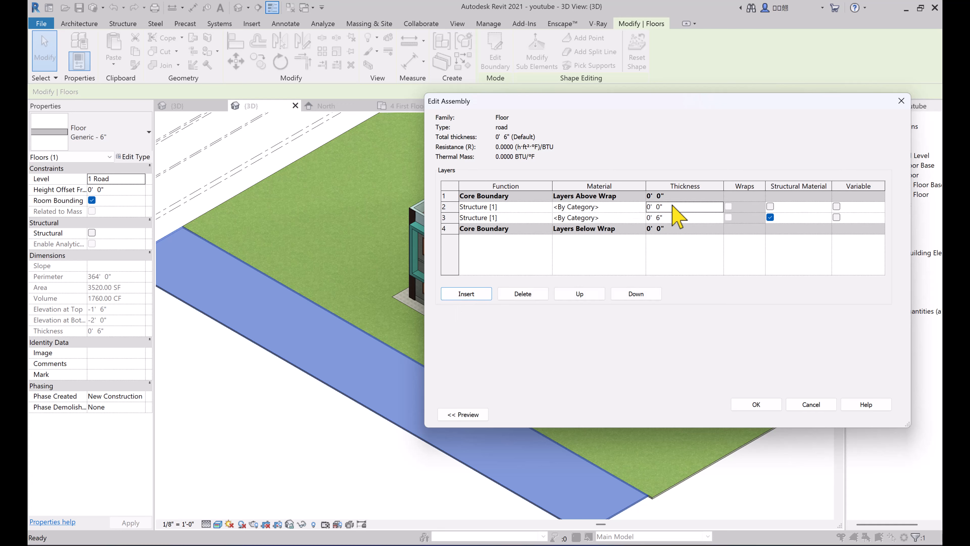
key(Tab)
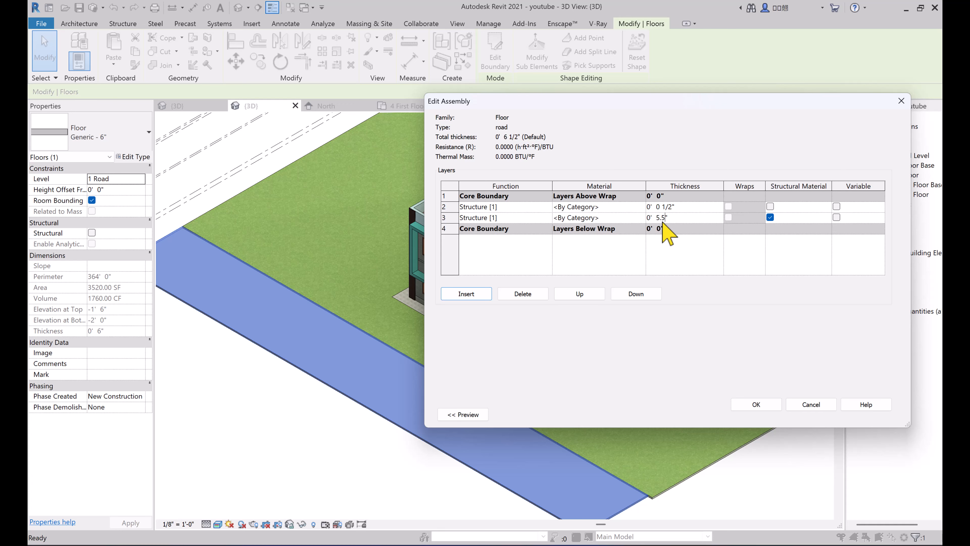
text(")
key(Tab)
key(Return)
Step: Assign the 7.RCC material to the 5.5" Structure layer and set the upper layer's function to Finish 1
click(640, 218)
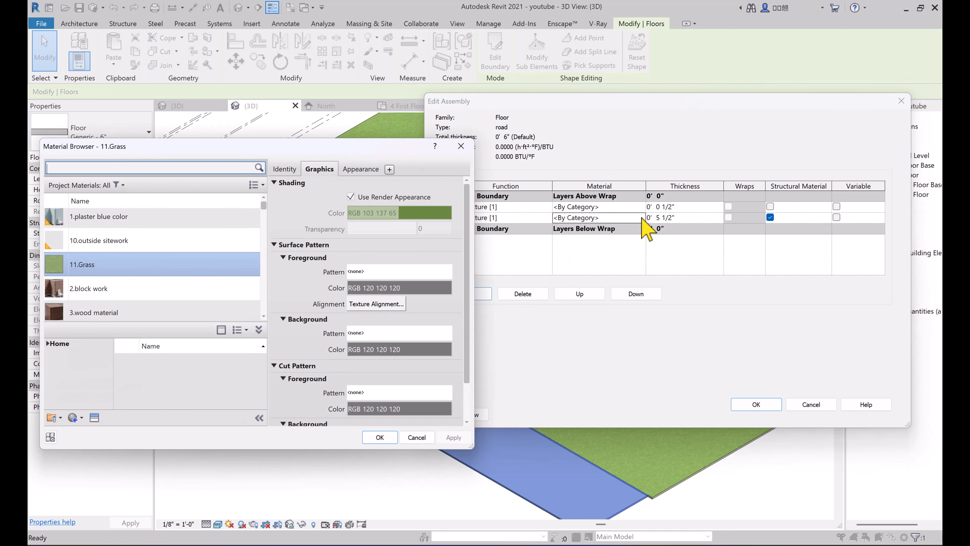
scroll(141, 278, down, 2)
click(112, 283)
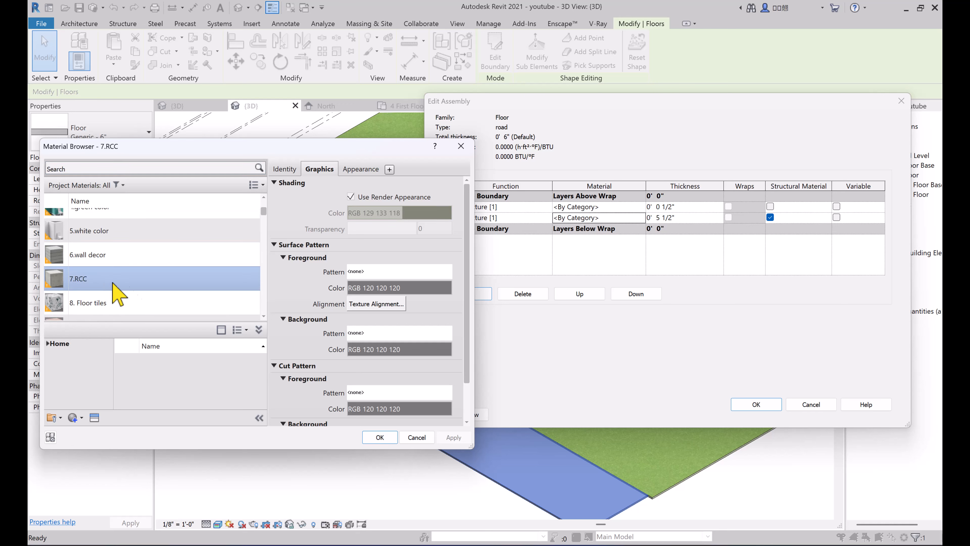
click(380, 437)
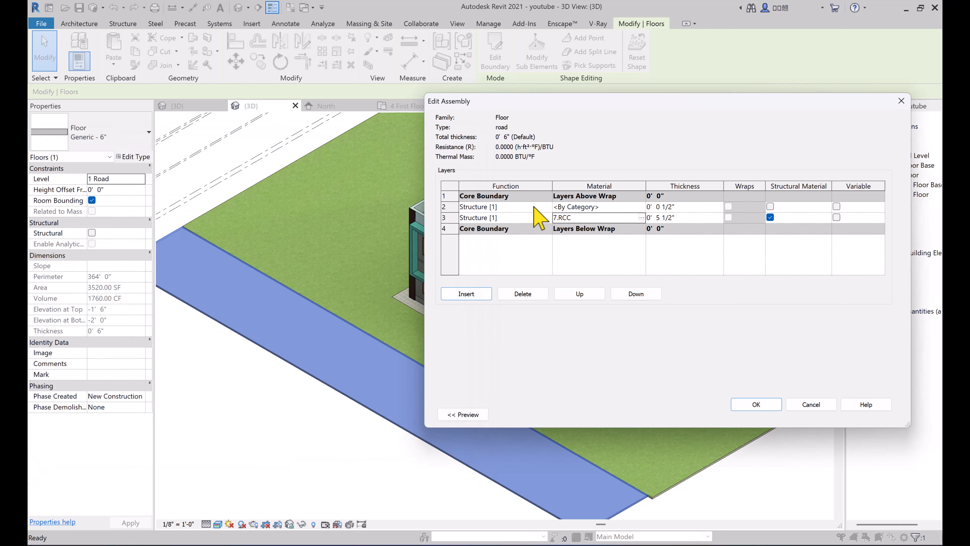
click(546, 207)
click(500, 245)
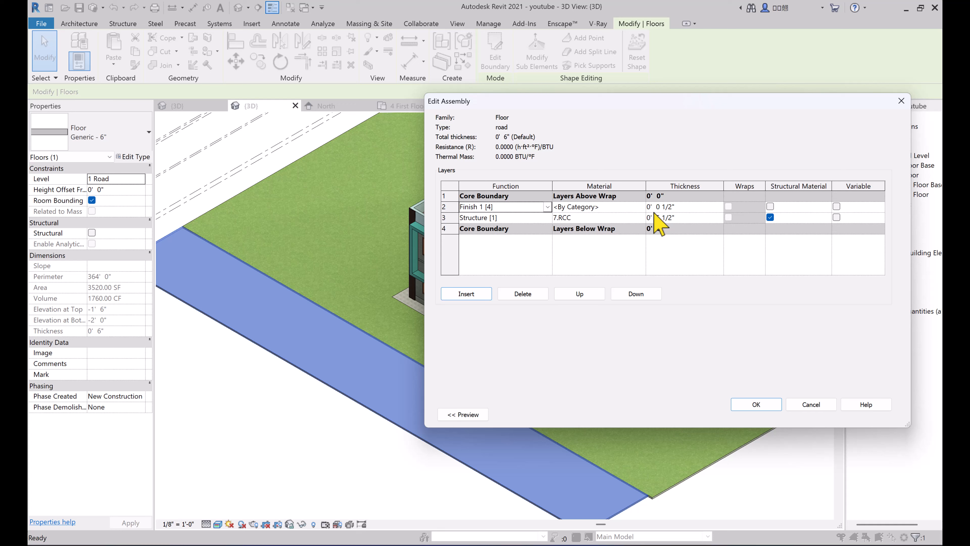
Step: Create a new material for the Finish 1 layer and name it 12.road material
click(640, 208)
click(640, 208)
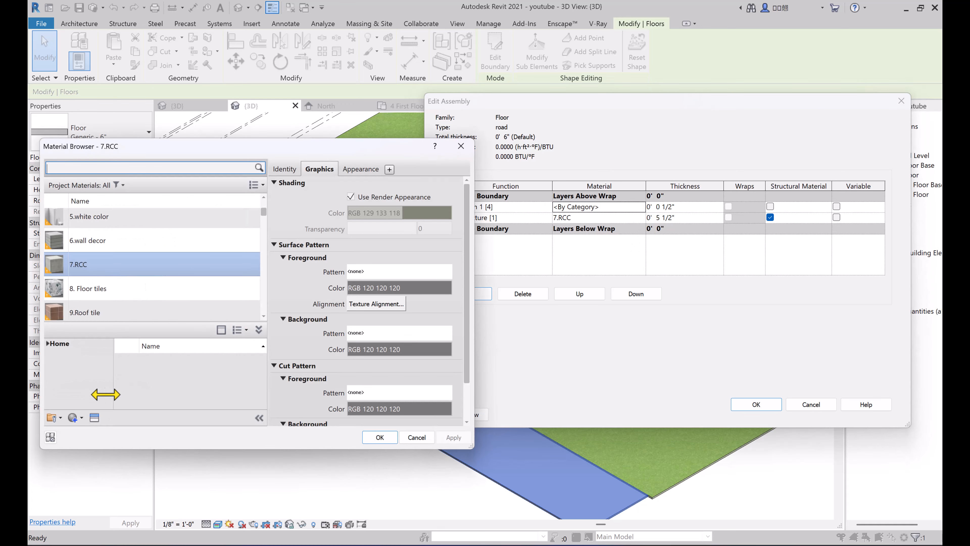
click(79, 418)
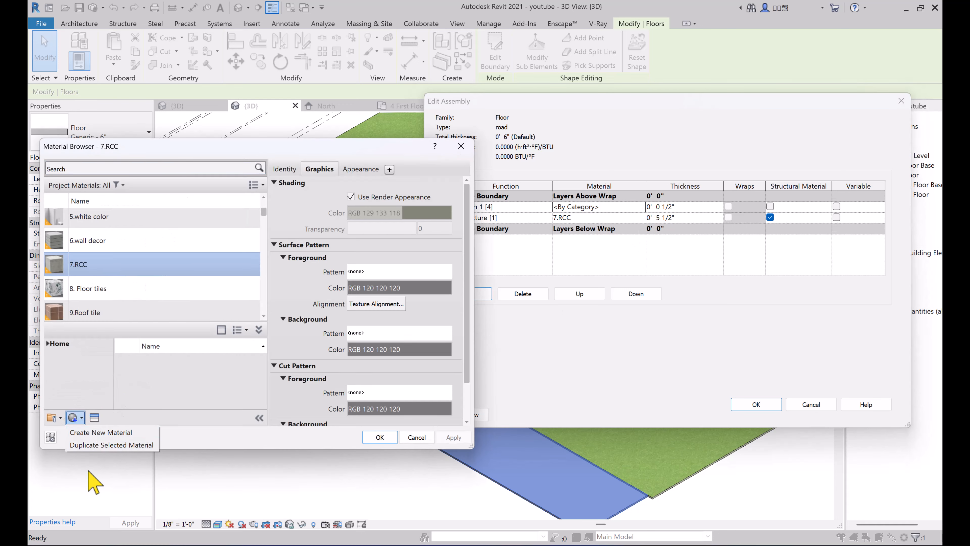
click(109, 433)
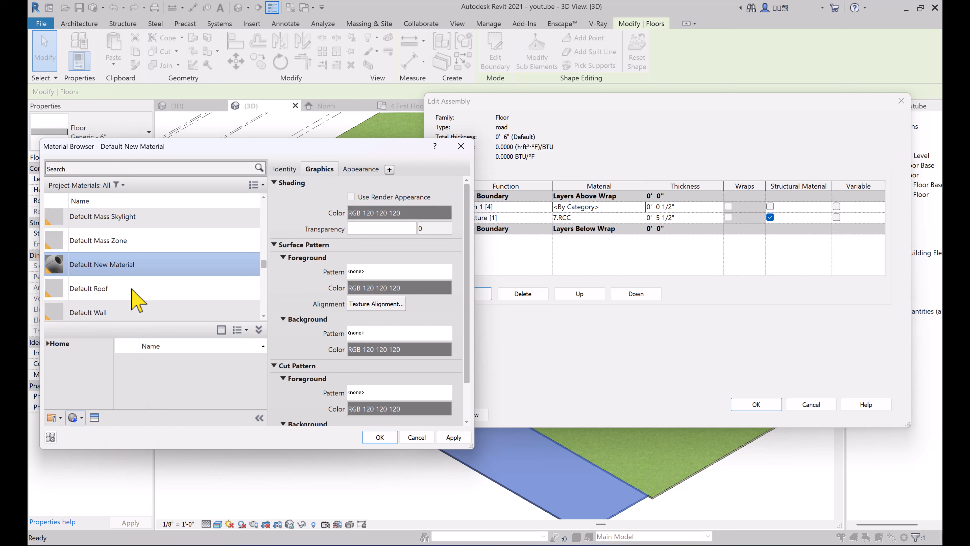
right_click(124, 268)
click(145, 295)
text(12.road)
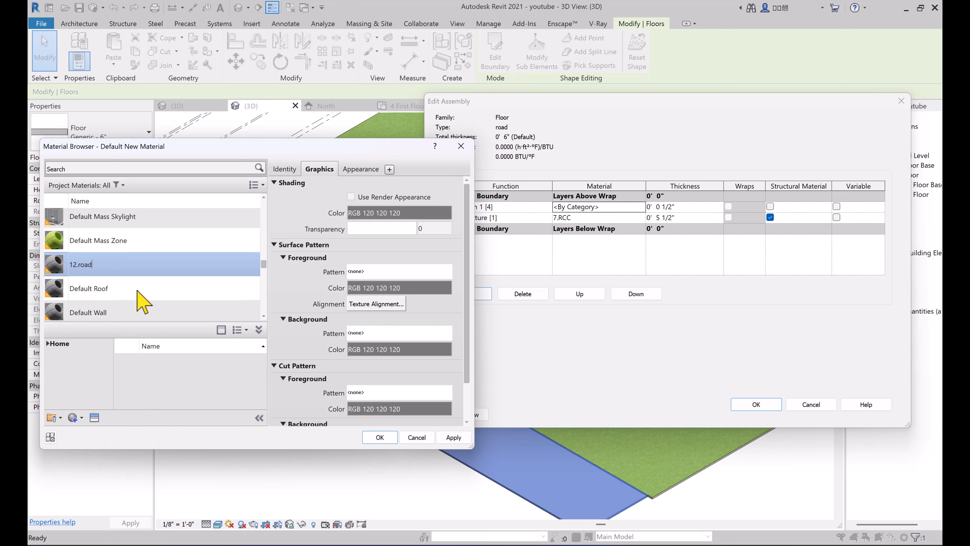
text( material)
key(Return)
Step: Use the render appearance for 12.road material shading and assign it the Asphalt - Dark Grey asset from the Sitework appearance library
click(360, 169)
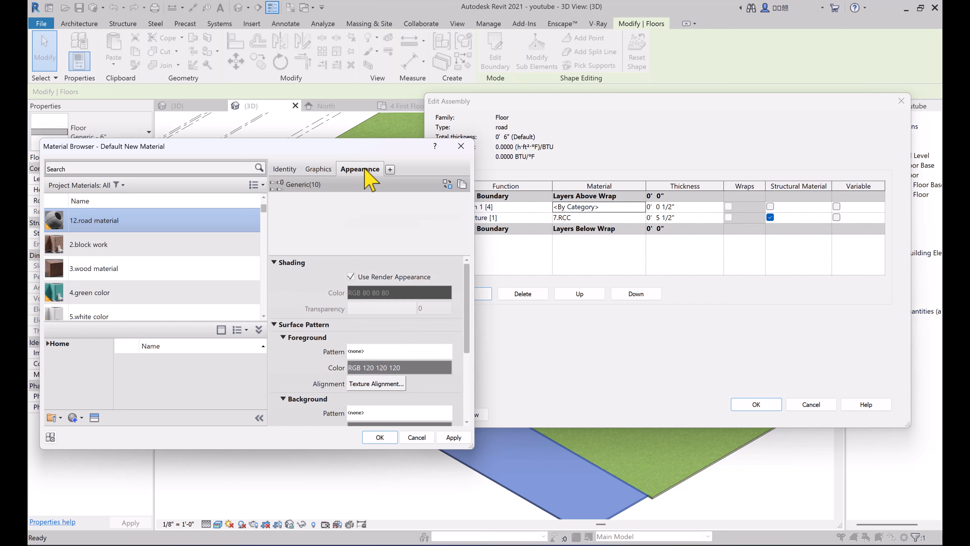
click(94, 417)
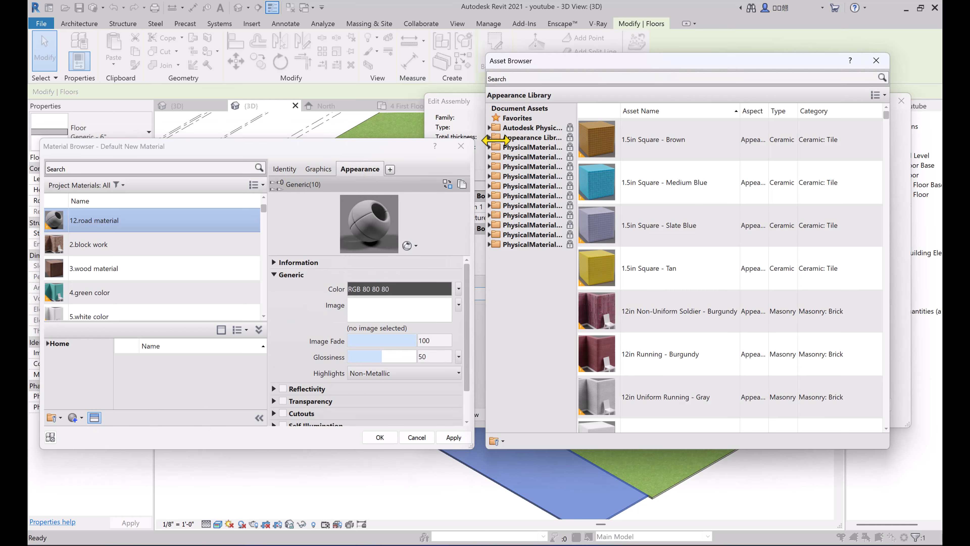
double_click(495, 140)
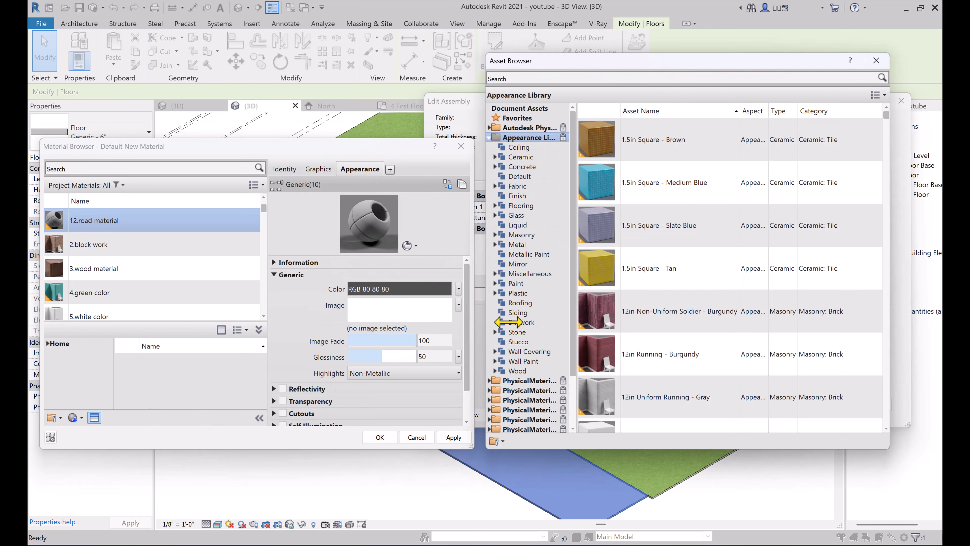
click(507, 322)
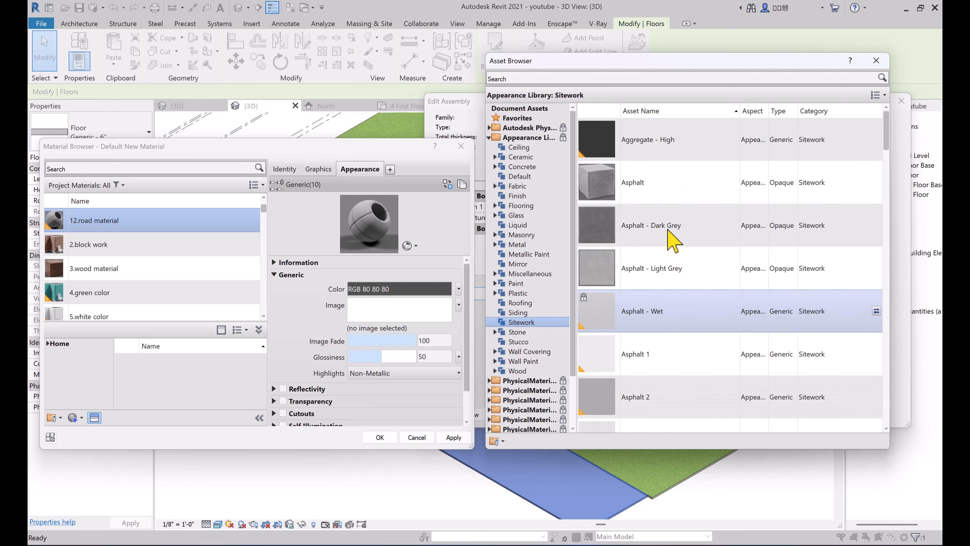
double_click(672, 241)
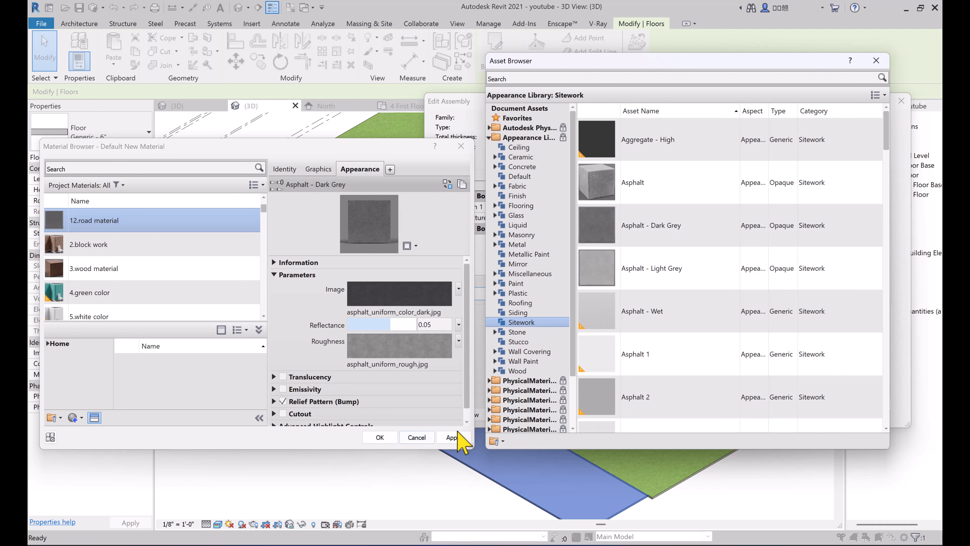
Step: Apply 12.road material to the Finish 1 layer and accept the road type's changes
click(387, 444)
click(379, 437)
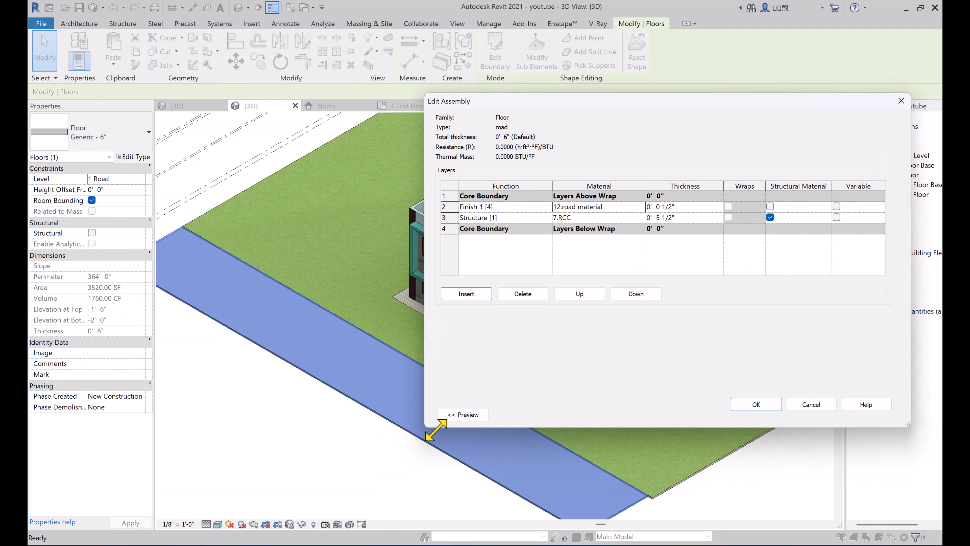
click(771, 407)
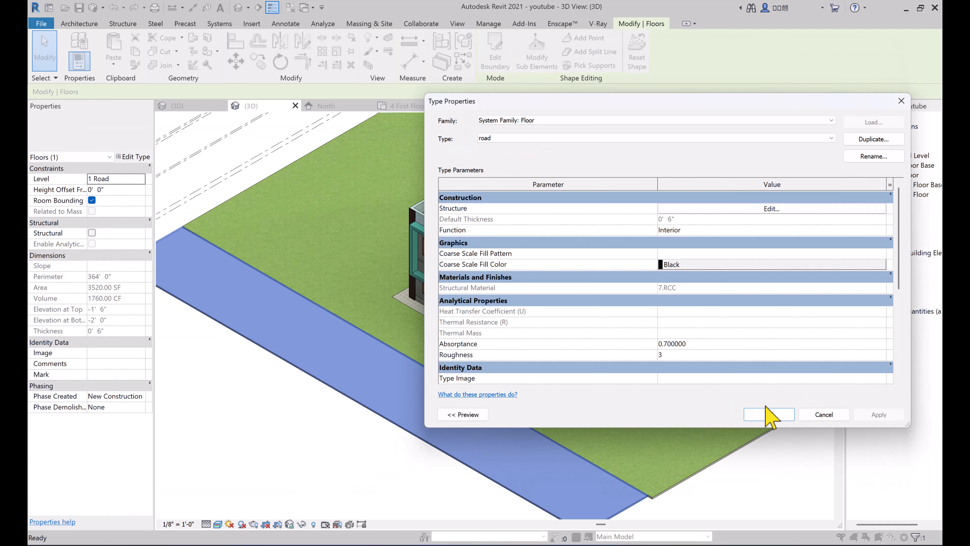
click(769, 415)
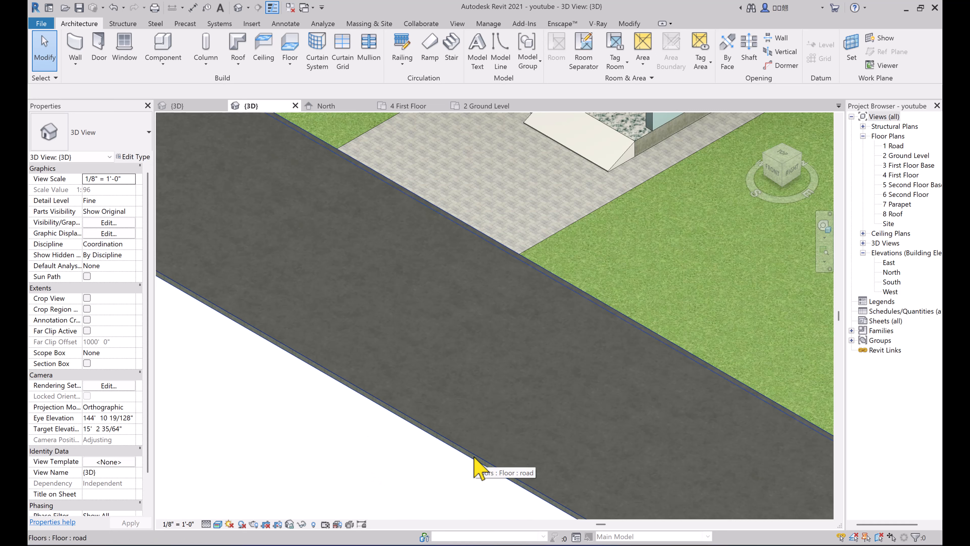